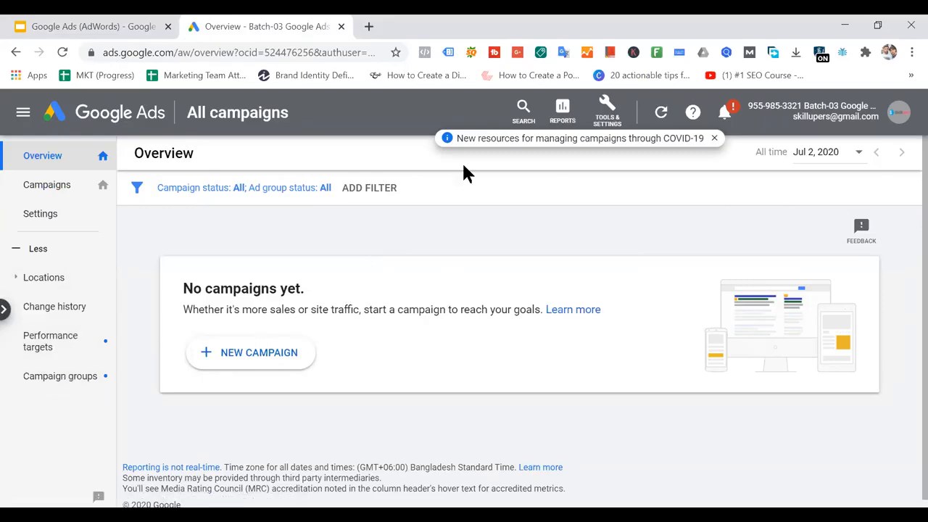
Look through the billing and setup options available among the Google Ads account's tools and settings
{"action": "left_click", "coordinate": [608, 111]}
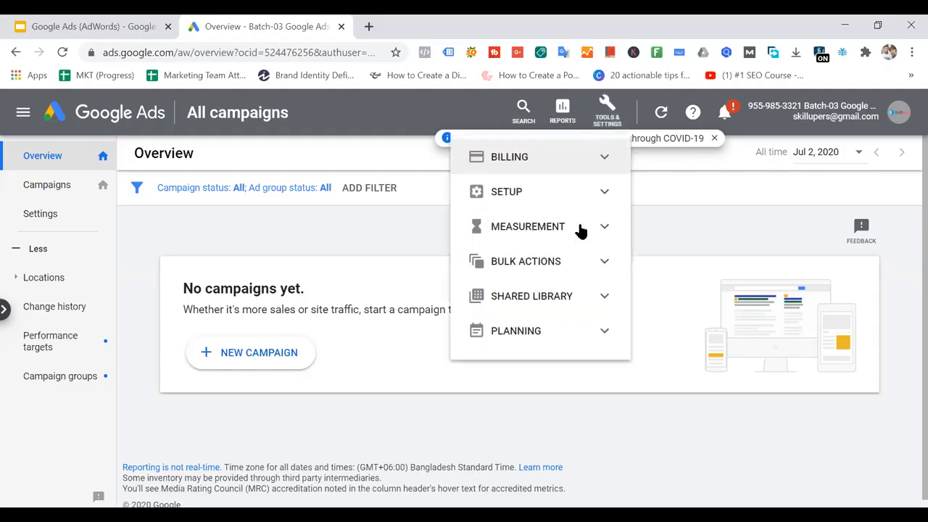
{"action": "left_click", "coordinate": [604, 158]}
{"action": "left_click", "coordinate": [605, 159]}
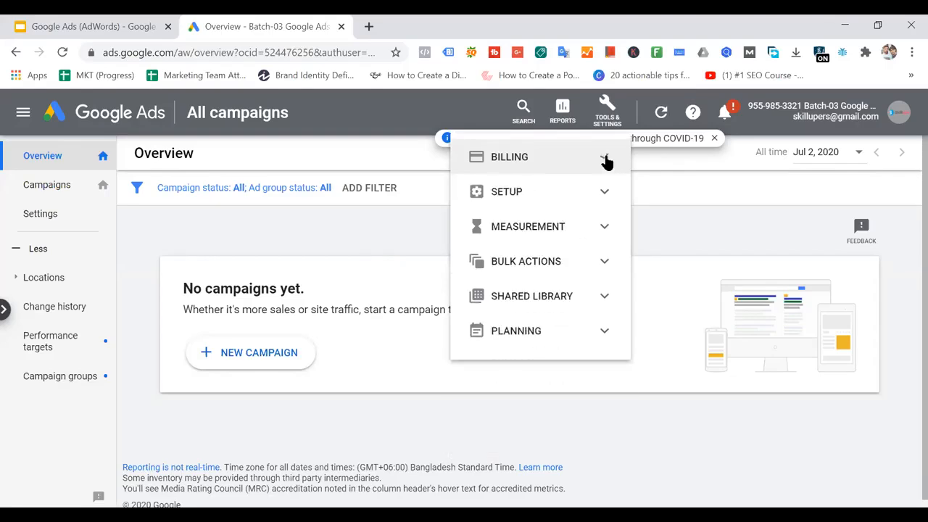
{"action": "left_click", "coordinate": [605, 159]}
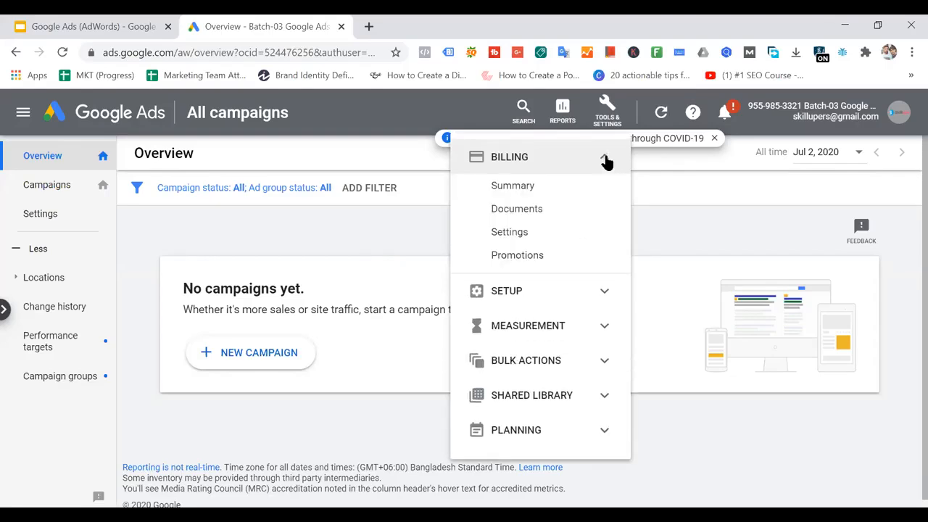
{"action": "left_click", "coordinate": [605, 159]}
{"action": "left_click", "coordinate": [701, 161]}
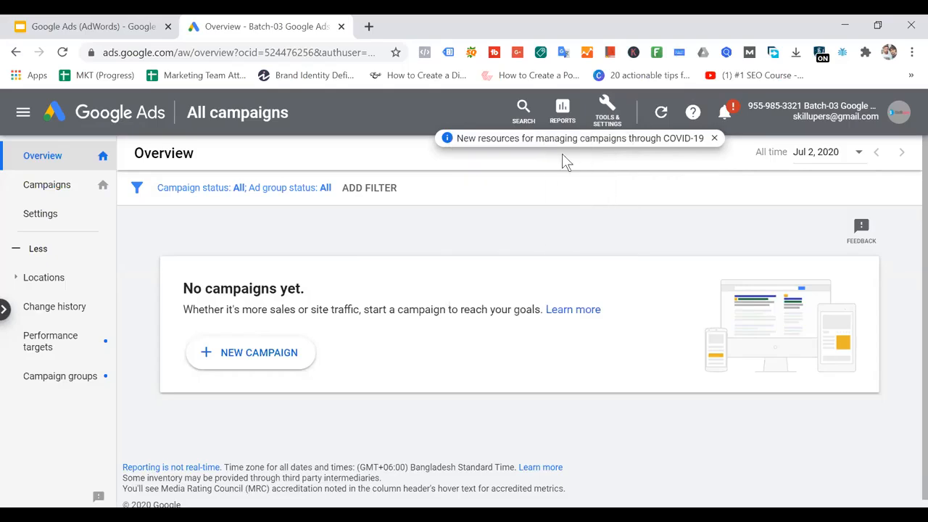
{"action": "left_click", "coordinate": [607, 117]}
{"action": "left_click", "coordinate": [605, 194]}
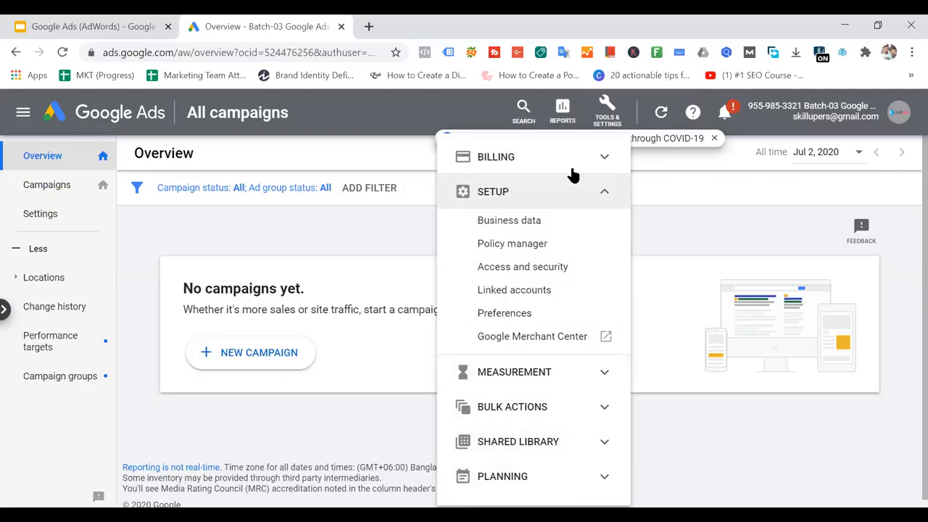
{"action": "left_click", "coordinate": [717, 170]}
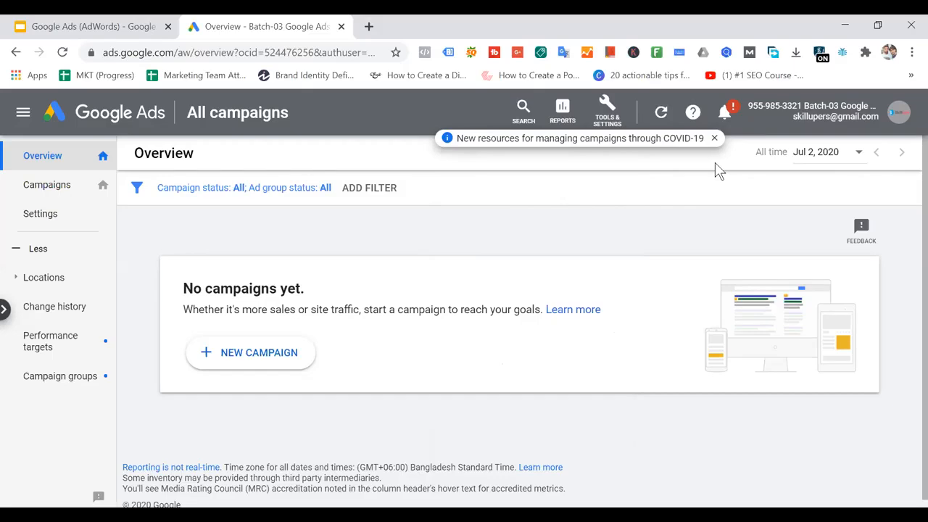
Open Gmail at gmail.com in a new browser tab
{"action": "left_click", "coordinate": [369, 26]}
{"action": "type", "text": "gmail.com"}
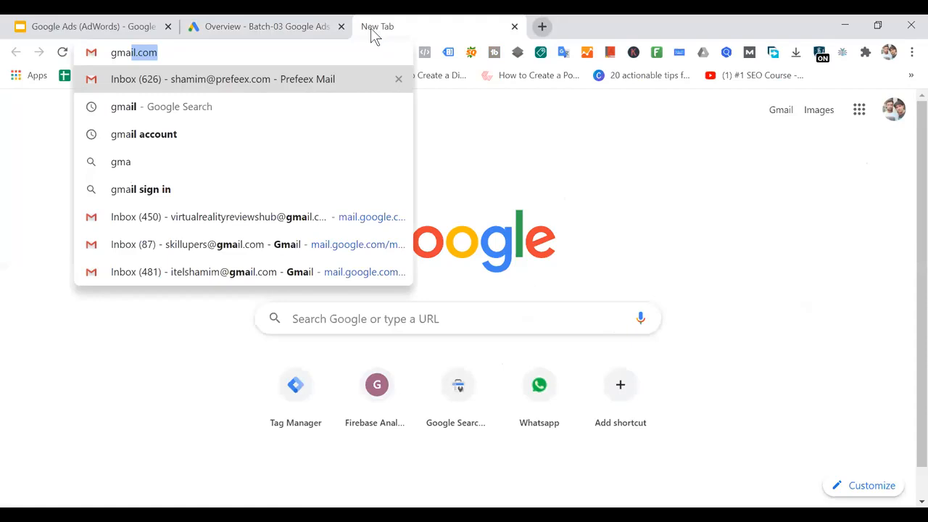
{"action": "key", "text": "Return"}
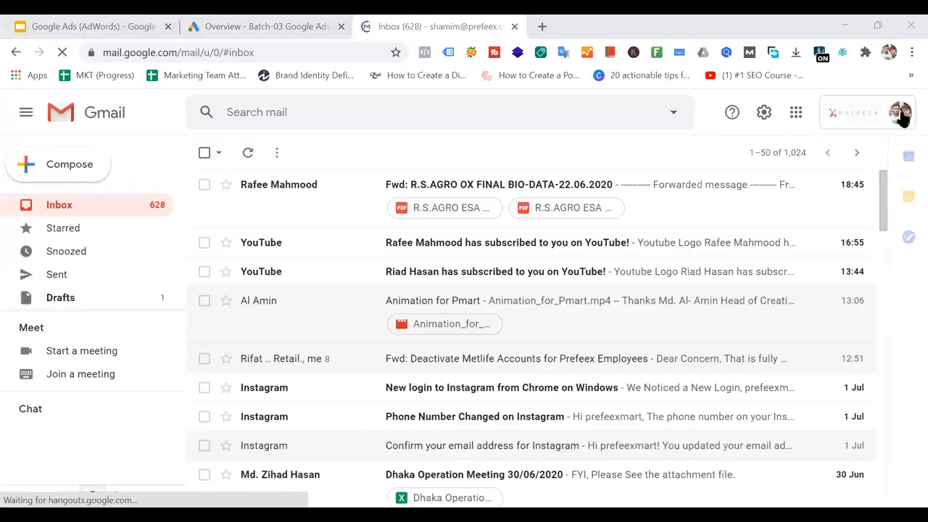
Switch to the Skilluper Info mailbox and close the default account's inbox
{"action": "left_click", "coordinate": [901, 116]}
{"action": "scroll", "coordinate": [841, 330], "scroll_direction": "down", "scroll_amount": 3}
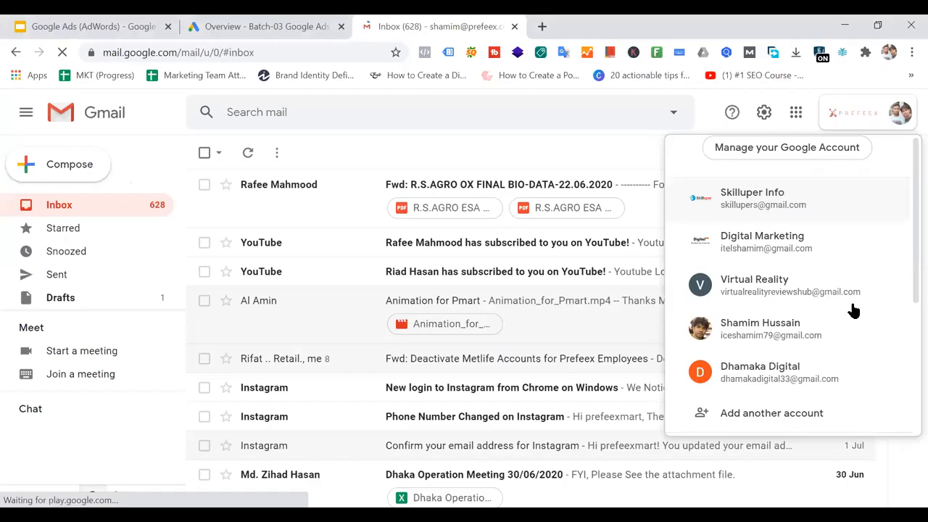
{"action": "scroll", "coordinate": [854, 307], "scroll_direction": "down", "scroll_amount": 2}
{"action": "scroll", "coordinate": [853, 307], "scroll_direction": "up", "scroll_amount": 5}
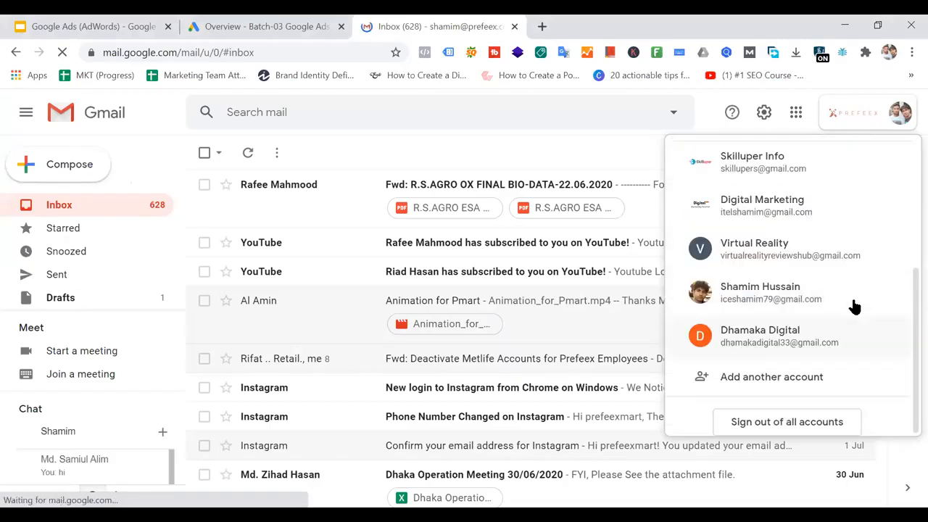
{"action": "left_click", "coordinate": [798, 258]}
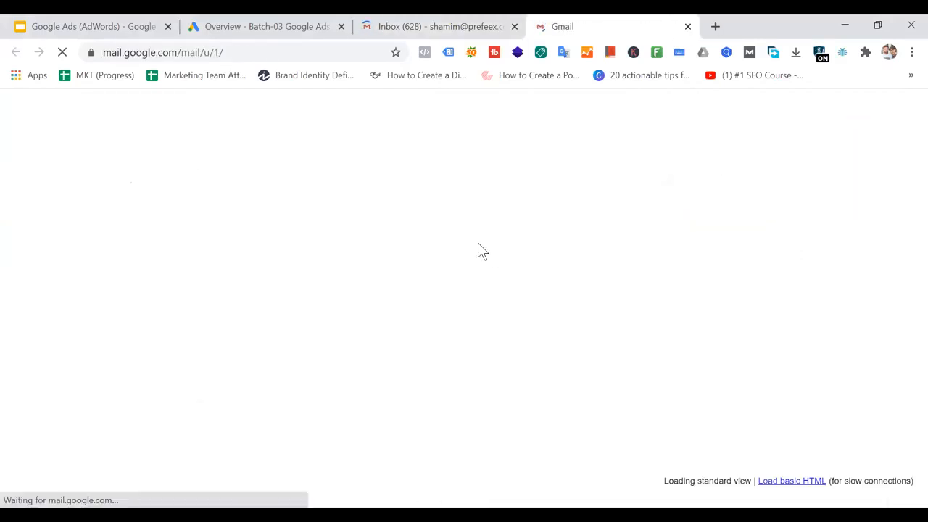
{"action": "left_click", "coordinate": [514, 27]}
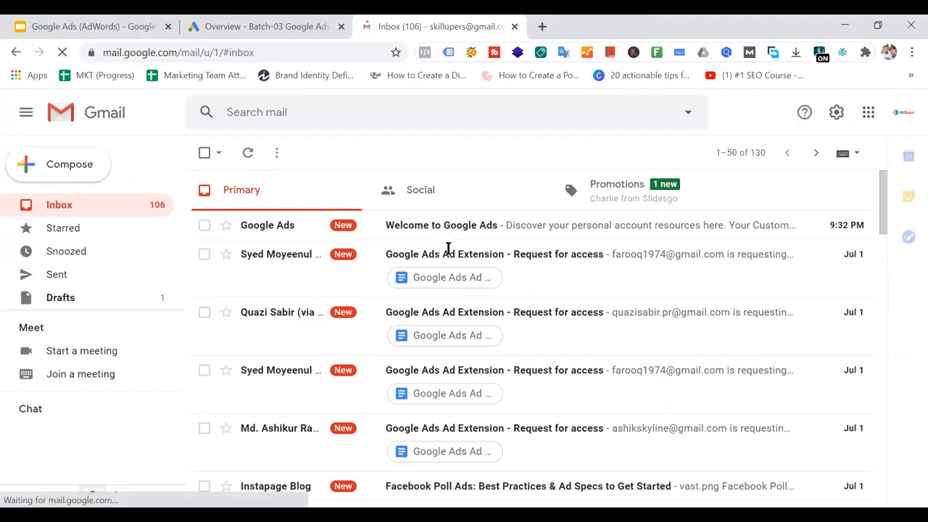
Open the Google Ads email "Your $75 Google Ads credit is here" at its offer section
{"action": "scroll", "coordinate": [458, 285], "scroll_direction": "down", "scroll_amount": 5}
{"action": "scroll", "coordinate": [462, 294], "scroll_direction": "down", "scroll_amount": 4}
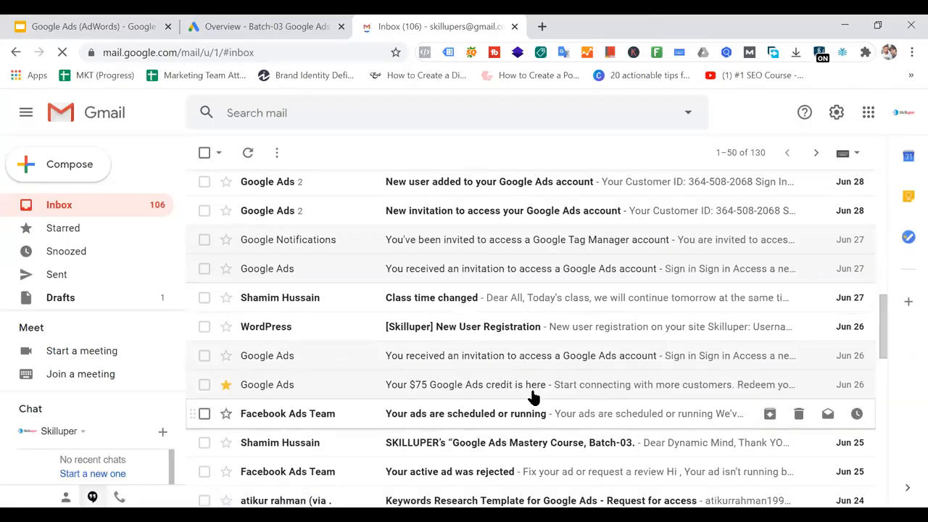
{"action": "left_click", "coordinate": [476, 392]}
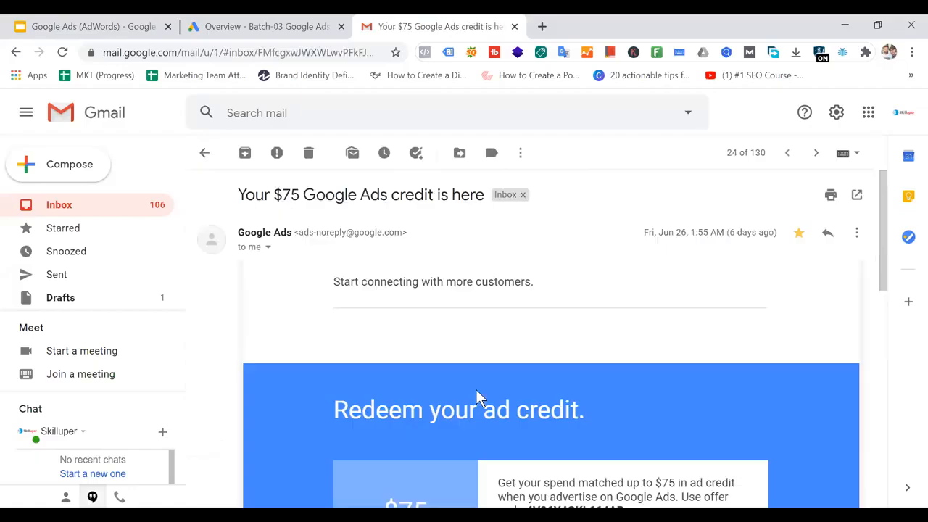
{"action": "scroll", "coordinate": [667, 296], "scroll_direction": "down", "scroll_amount": 2}
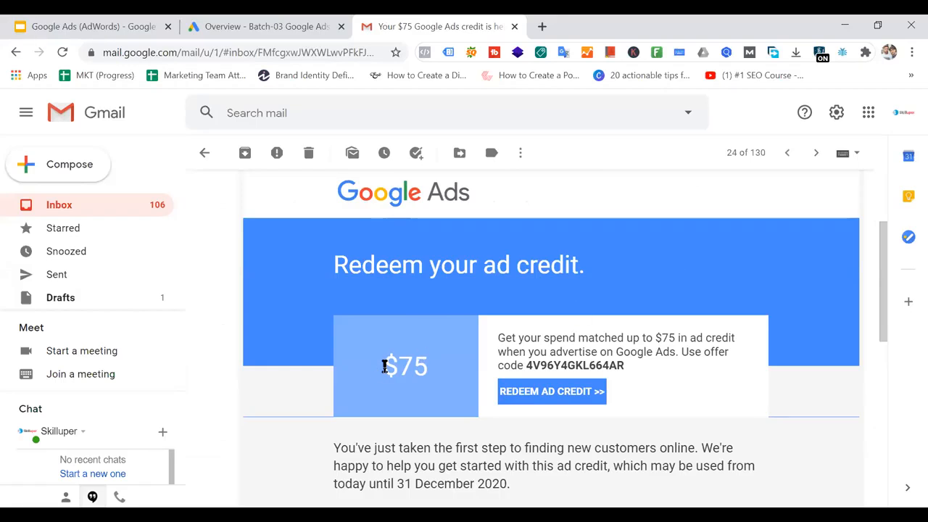
Examine the $75 credit amount, the offer code and the matched-spend condition in the email, and check which account received it
{"action": "left_click_drag", "start_coordinate": [385, 366], "coordinate": [436, 370]}
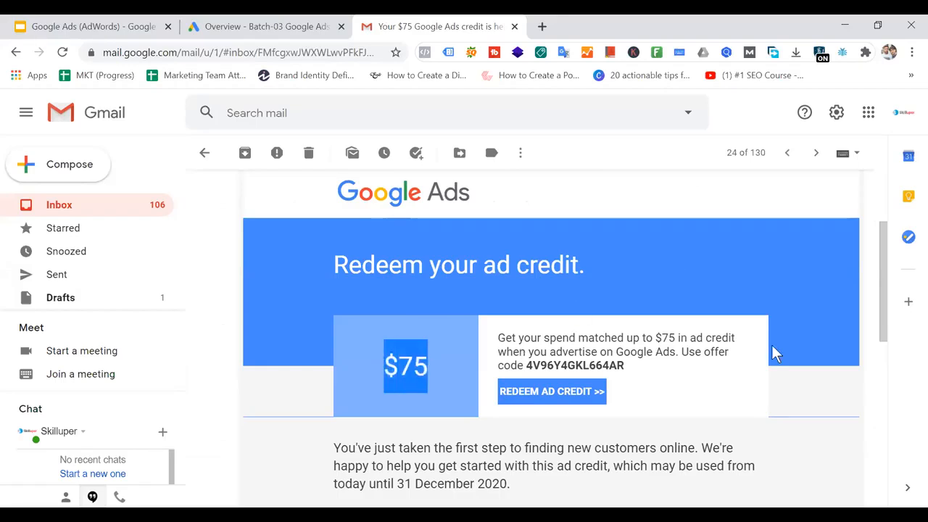
{"action": "left_click", "coordinate": [630, 392]}
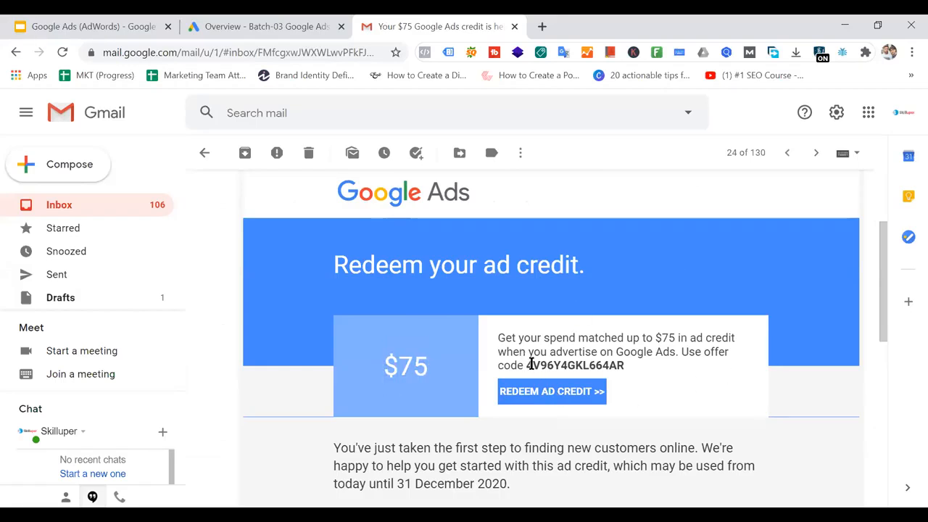
{"action": "left_click_drag", "start_coordinate": [527, 366], "coordinate": [636, 374]}
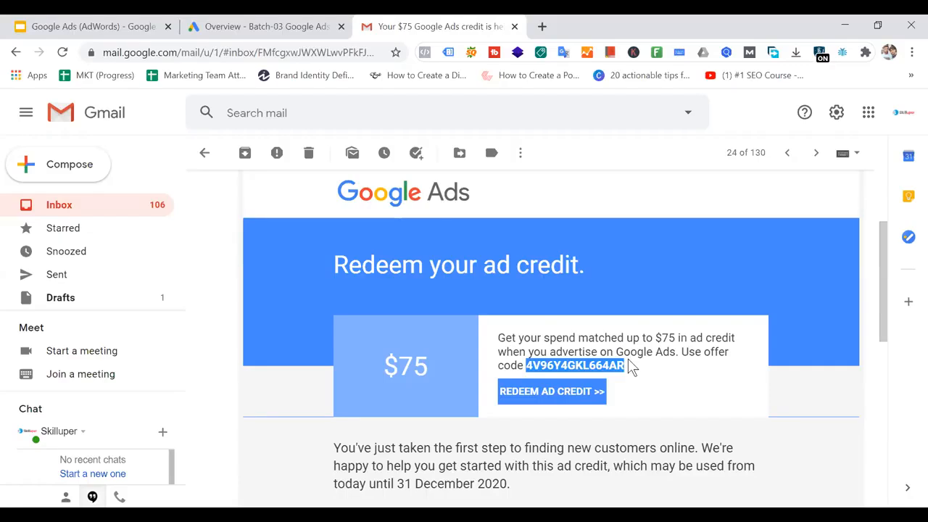
{"action": "left_click", "coordinate": [903, 113]}
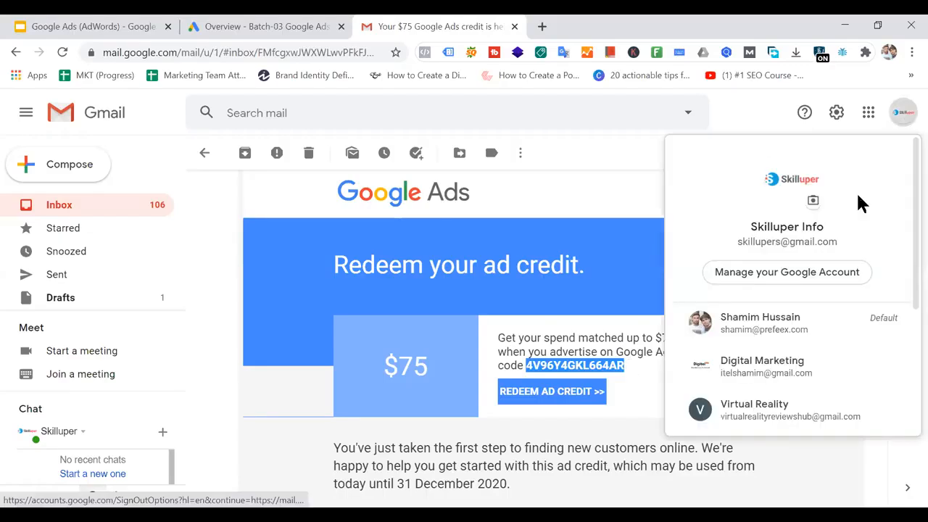
{"action": "left_click", "coordinate": [627, 201]}
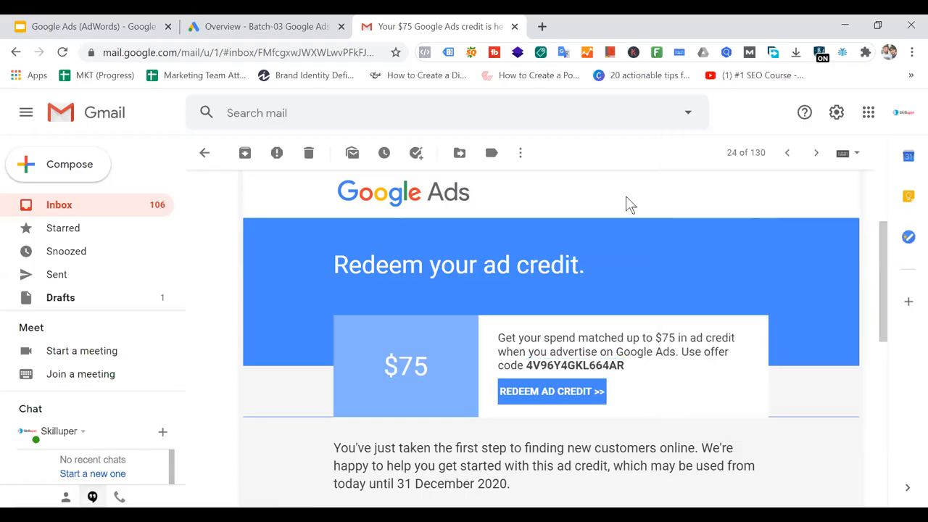
{"action": "triple_click", "coordinate": [424, 364]}
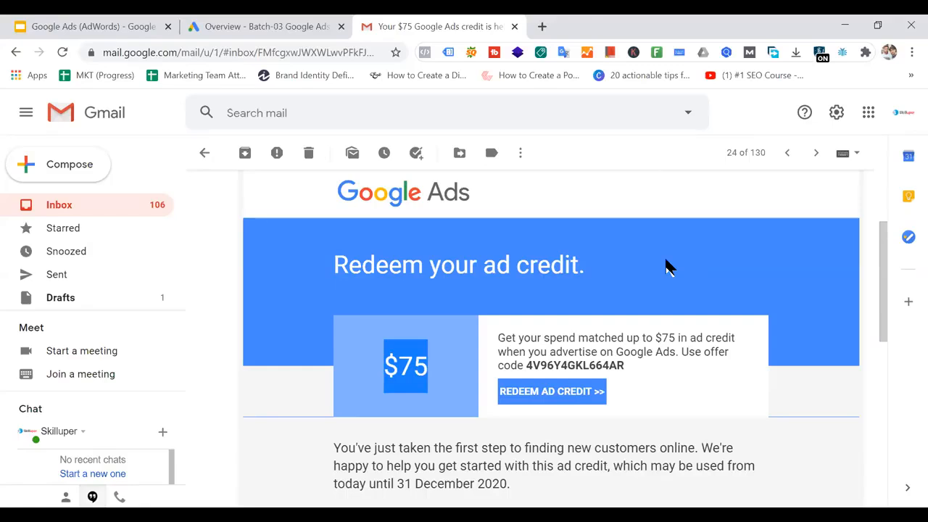
{"action": "left_click_drag", "start_coordinate": [654, 338], "coordinate": [683, 331]}
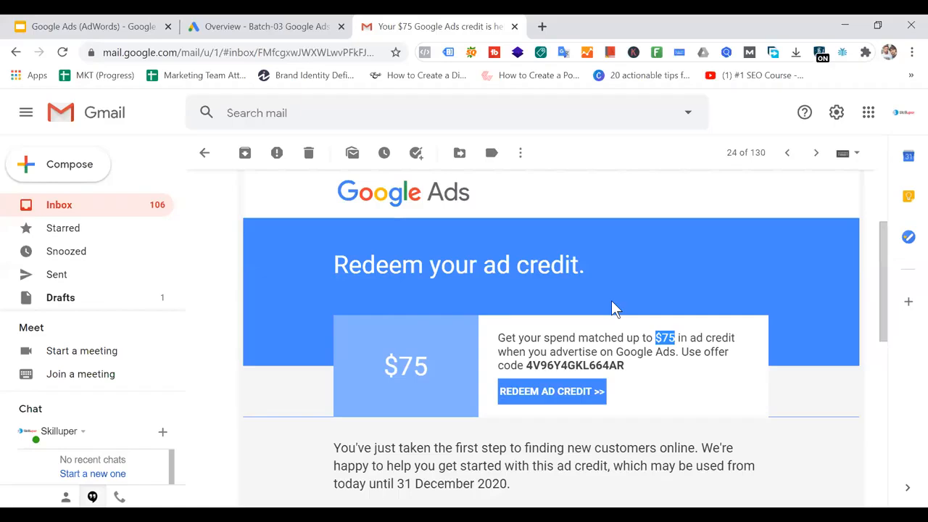
Switch to Google Ads, open the account's billing promotions and review the payments setup form
{"action": "left_click", "coordinate": [296, 27]}
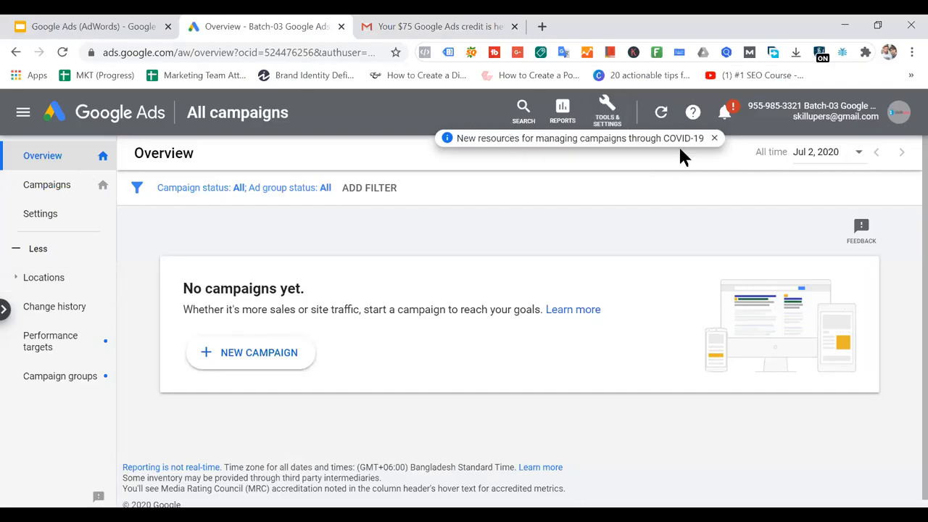
{"action": "left_click", "coordinate": [607, 113]}
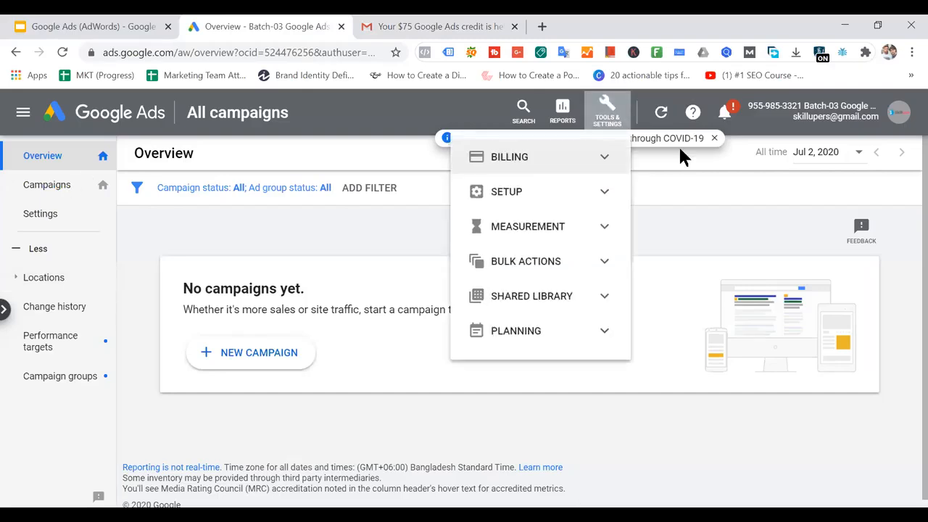
{"action": "left_click", "coordinate": [607, 158]}
{"action": "left_click", "coordinate": [532, 255]}
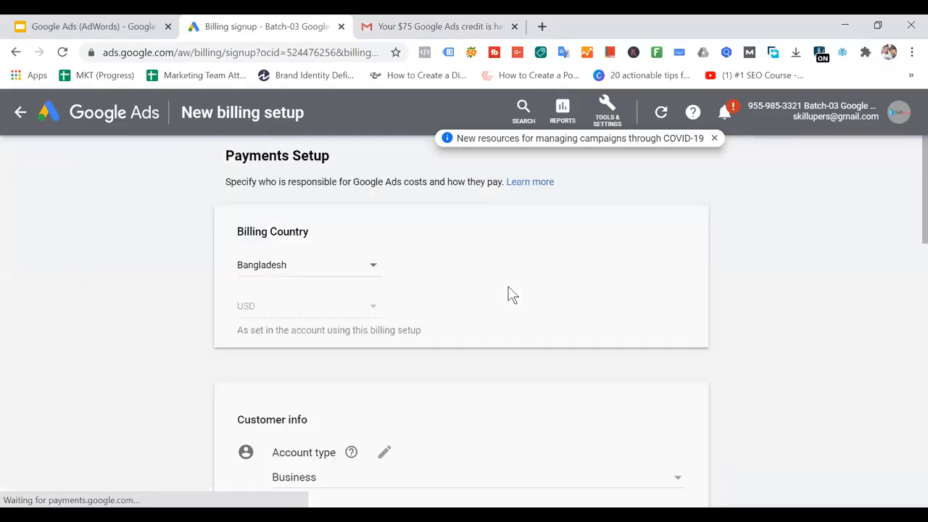
{"action": "scroll", "coordinate": [507, 293], "scroll_direction": "down", "scroll_amount": 15}
{"action": "scroll", "coordinate": [532, 330], "scroll_direction": "up", "scroll_amount": 10}
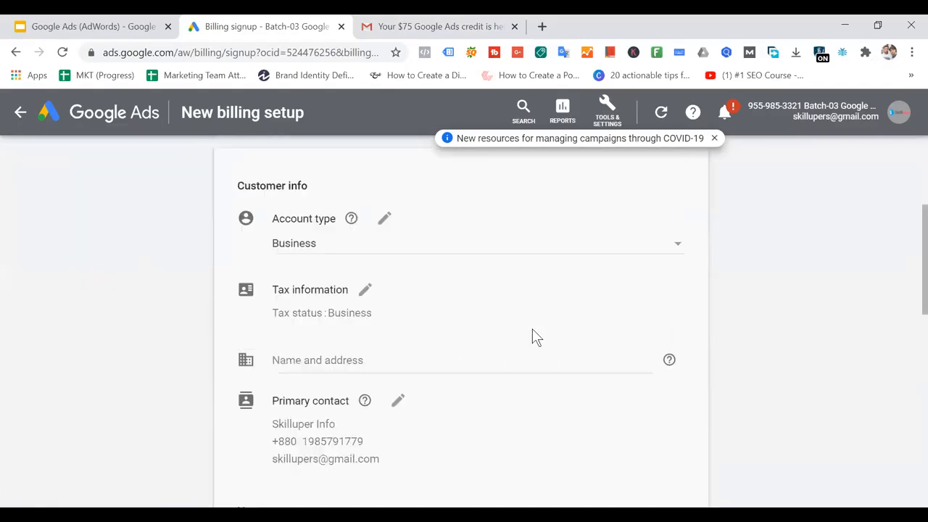
Switch Google Ads to the Virtual Reality login's account
{"action": "left_click", "coordinate": [898, 117]}
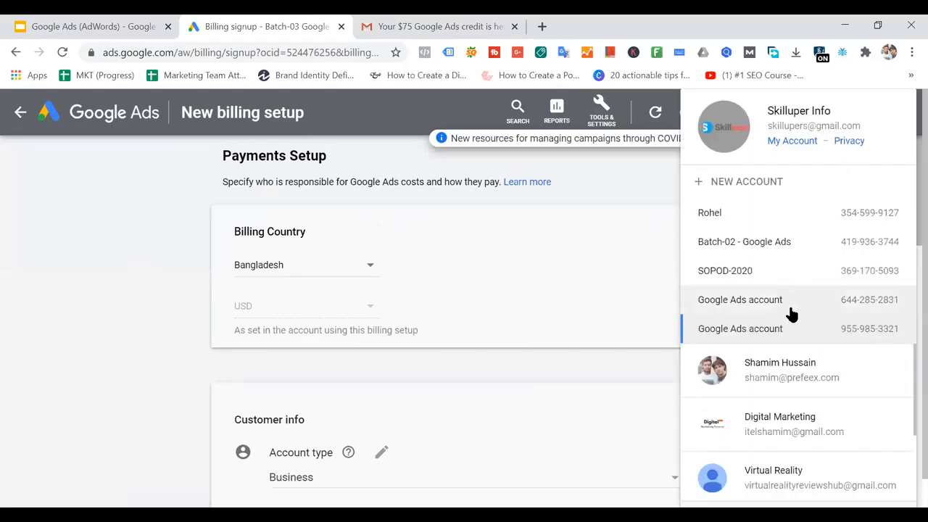
{"action": "left_click", "coordinate": [803, 490]}
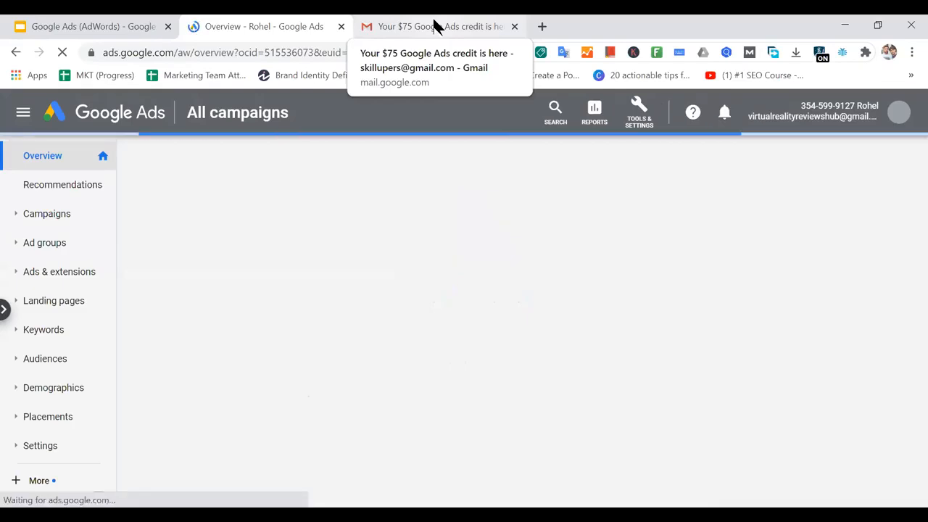
{"action": "left_click", "coordinate": [435, 26]}
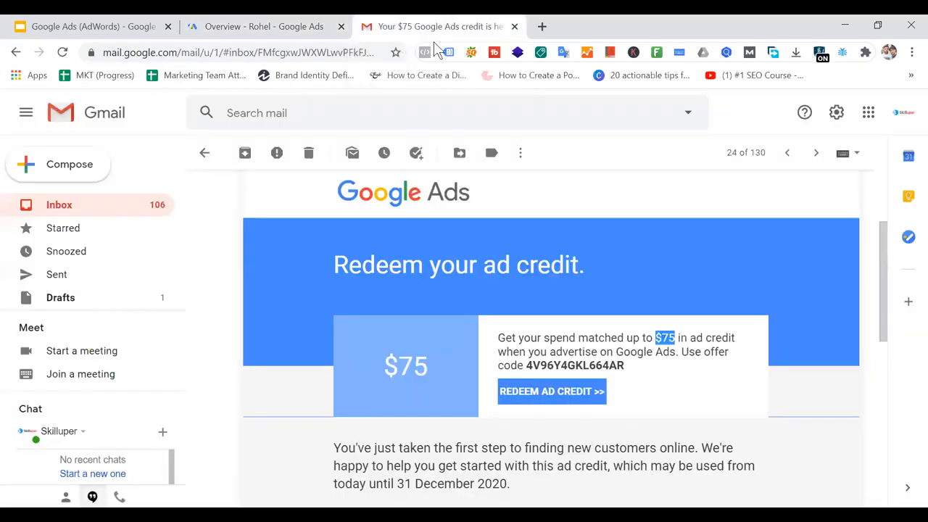
{"action": "left_click", "coordinate": [289, 26]}
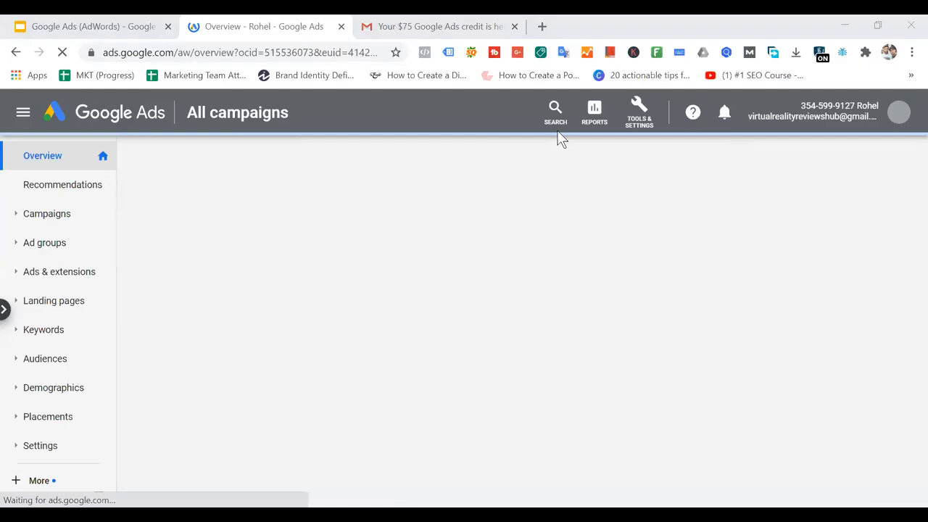
Copy the promotional offer code from the $75 ad credit email in Gmail
{"action": "left_click", "coordinate": [419, 26]}
{"action": "left_click", "coordinate": [654, 372]}
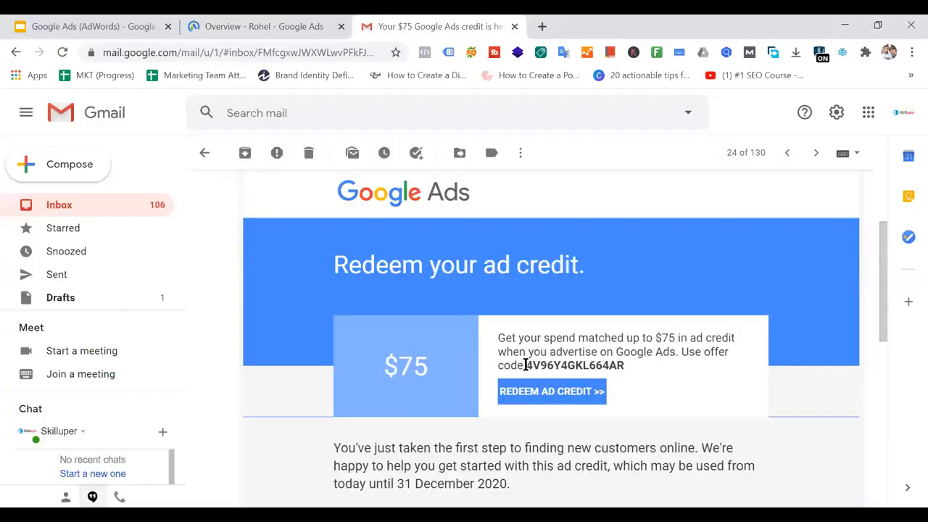
{"action": "double_click", "coordinate": [593, 365]}
{"action": "right_click", "coordinate": [620, 376]}
{"action": "left_click", "coordinate": [623, 377]}
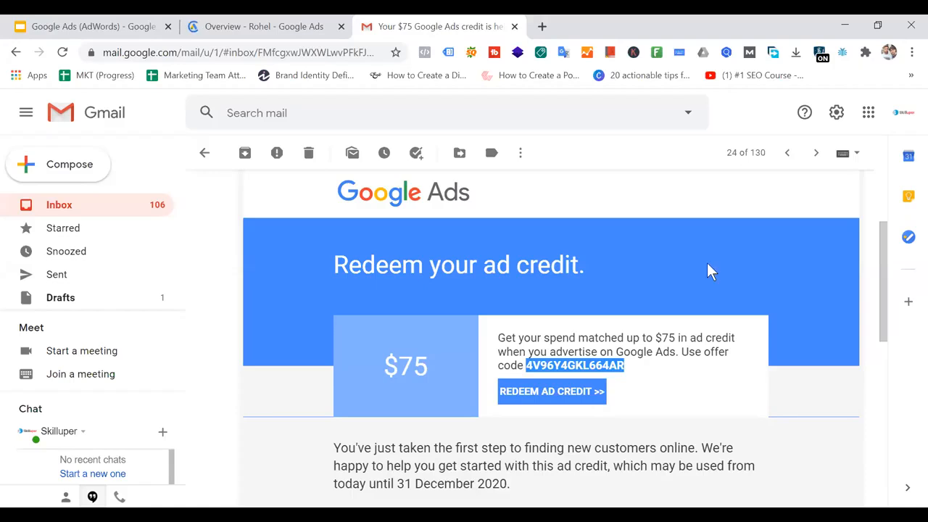
Return to Google Ads and open the billing promotions page for the Virtual Reality login's account
{"action": "left_click", "coordinate": [303, 27]}
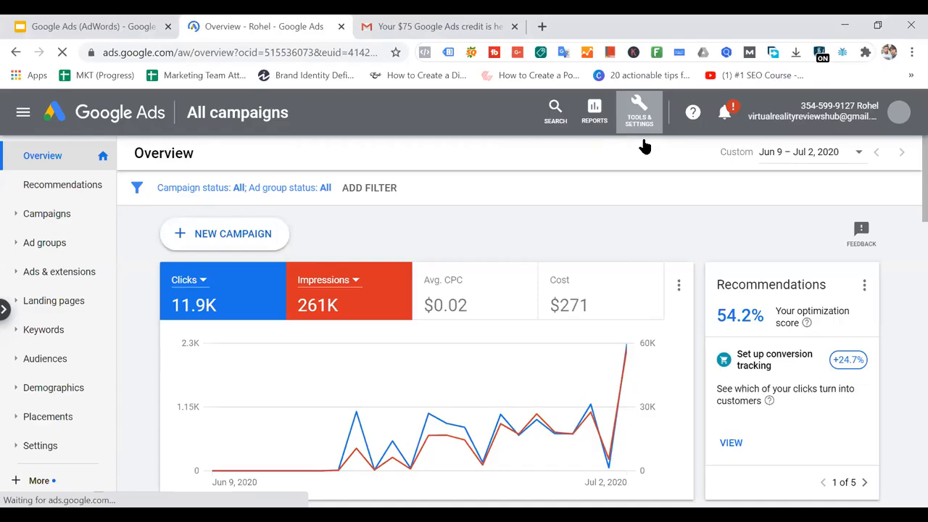
{"action": "left_click", "coordinate": [633, 131]}
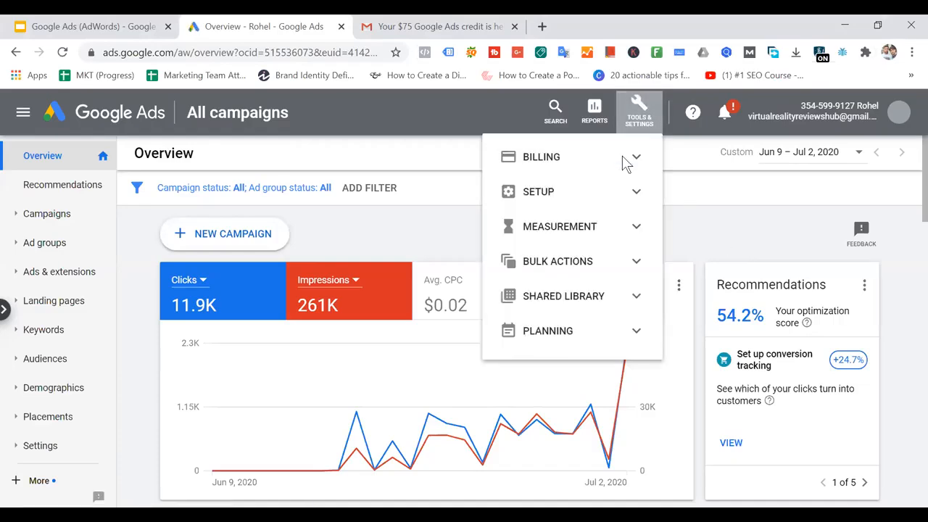
{"action": "left_click", "coordinate": [631, 160]}
{"action": "left_click", "coordinate": [549, 255]}
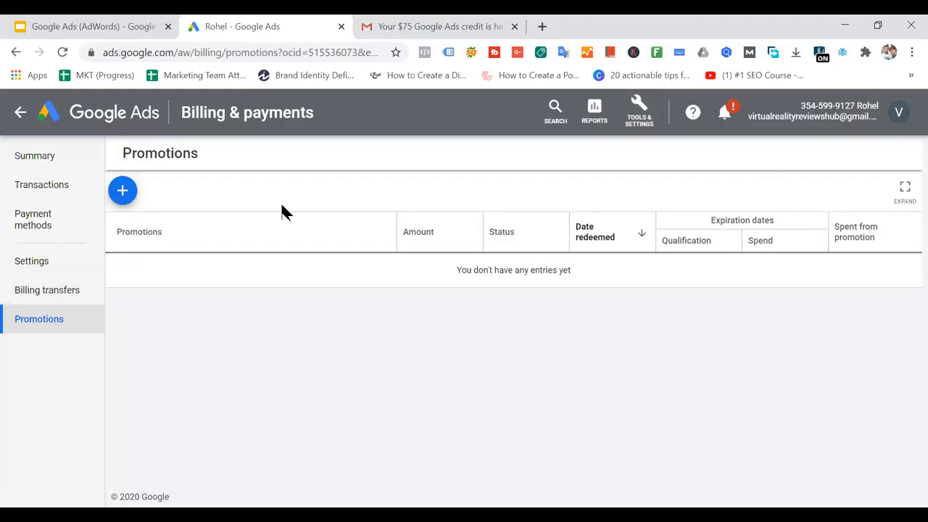
Start adding a promotional code to the account and copy the offer code from the $75 ad credit email in Gmail
{"action": "left_click", "coordinate": [123, 192]}
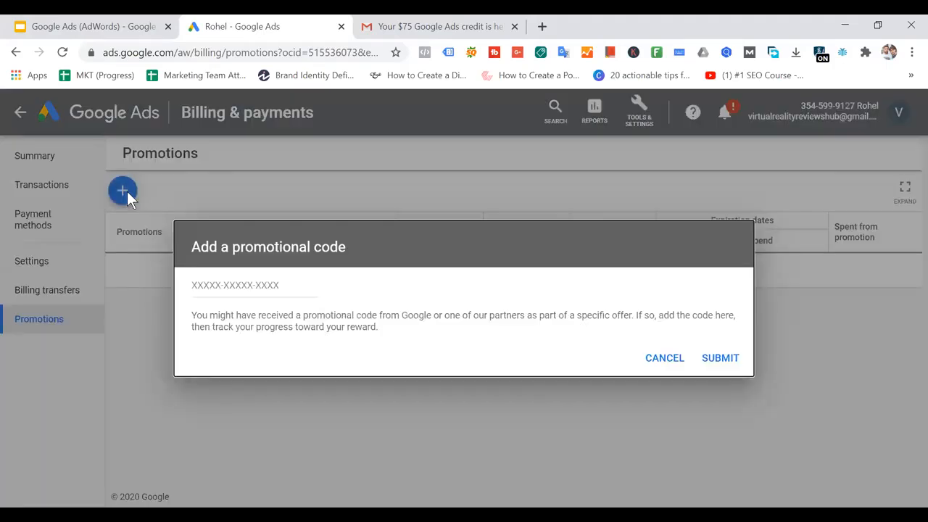
{"action": "left_click", "coordinate": [460, 35]}
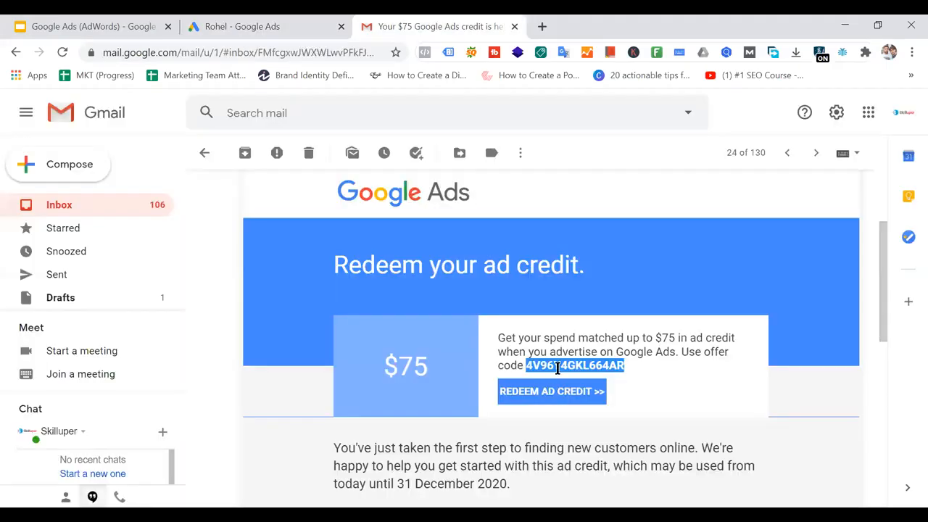
{"action": "left_click_drag", "start_coordinate": [527, 366], "coordinate": [642, 373]}
{"action": "right_click", "coordinate": [603, 365]}
{"action": "left_click", "coordinate": [631, 378]}
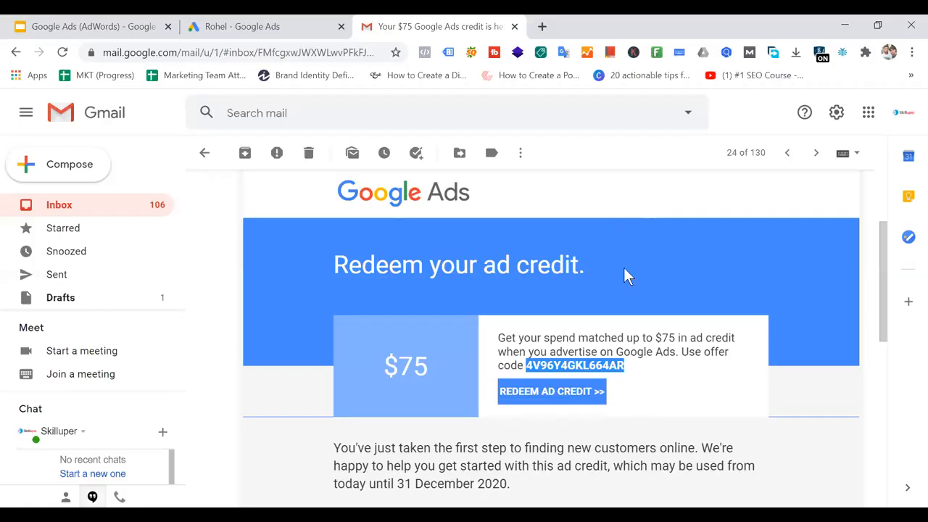
Try to redeem the copied promotional offer code in Google Ads, and dismiss the promotional code form
{"action": "left_click", "coordinate": [261, 26]}
{"action": "left_click", "coordinate": [242, 284]}
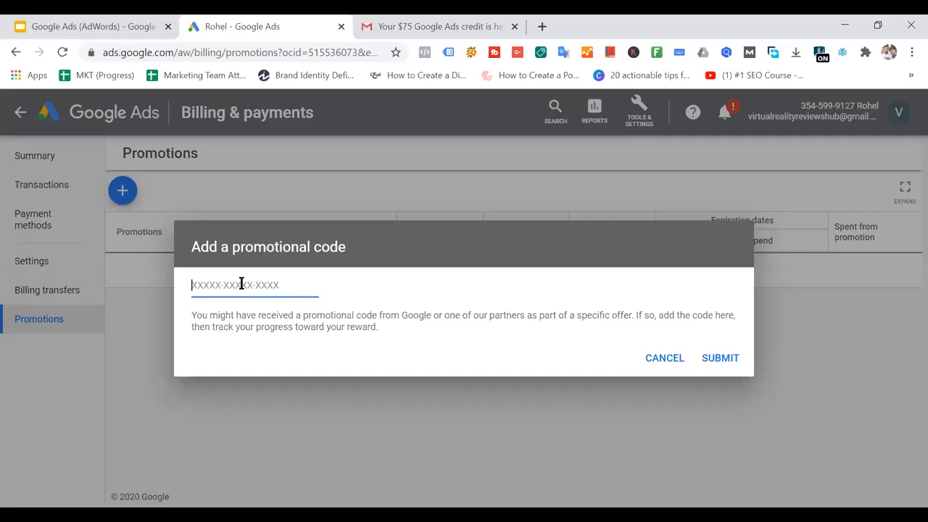
{"action": "key", "text": "ctrl+v"}
{"action": "left_click", "coordinate": [721, 360]}
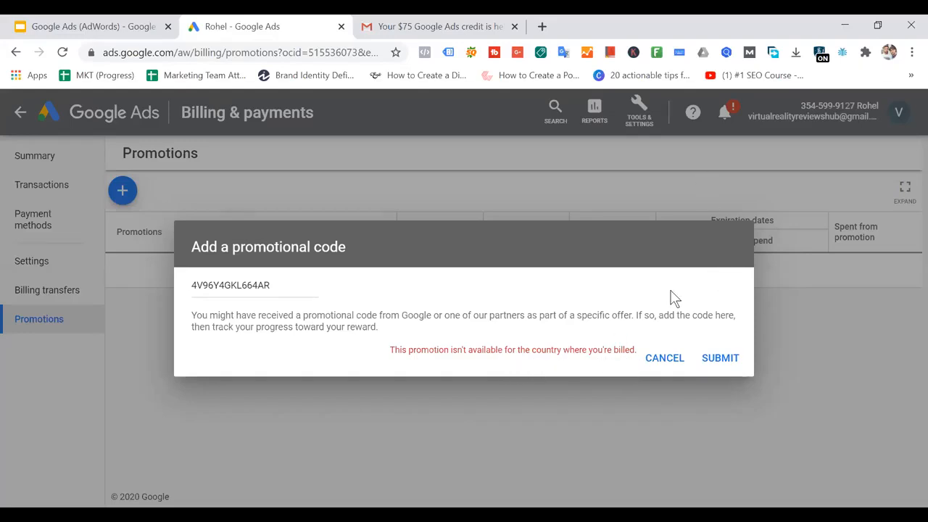
{"action": "left_click", "coordinate": [664, 357]}
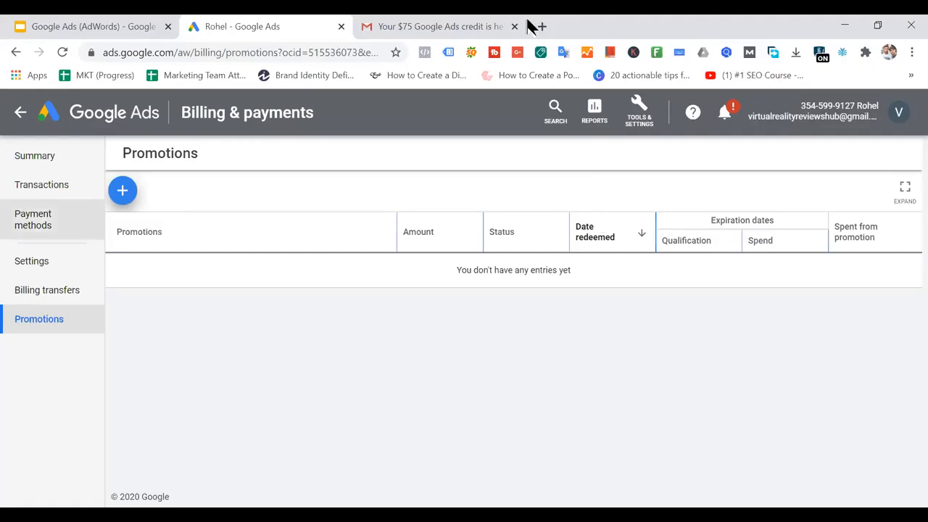
Leave billing and switch Google Ads to the Batch-02 - Google Ads account under the Skilluper Info login
{"action": "left_click", "coordinate": [61, 115]}
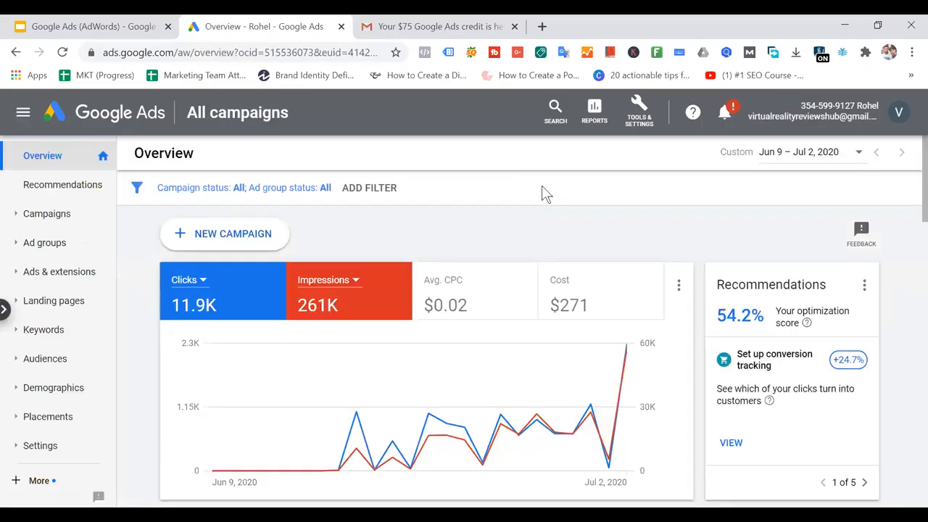
{"action": "left_click", "coordinate": [899, 113]}
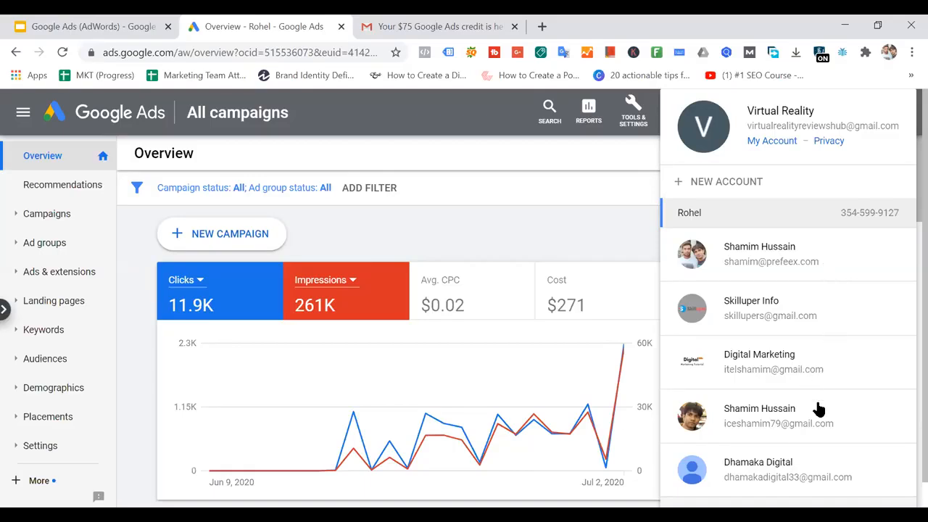
{"action": "left_click", "coordinate": [774, 310]}
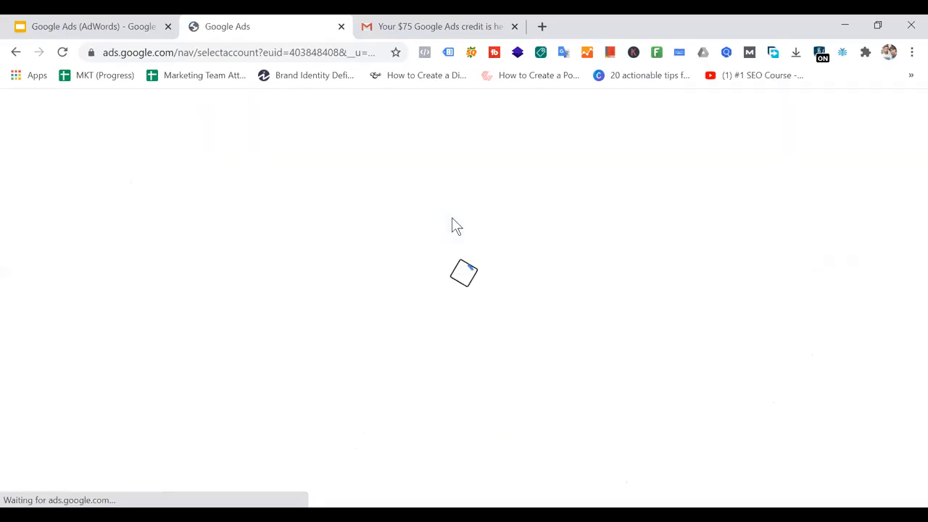
{"action": "scroll", "coordinate": [471, 290], "scroll_direction": "down", "scroll_amount": 1}
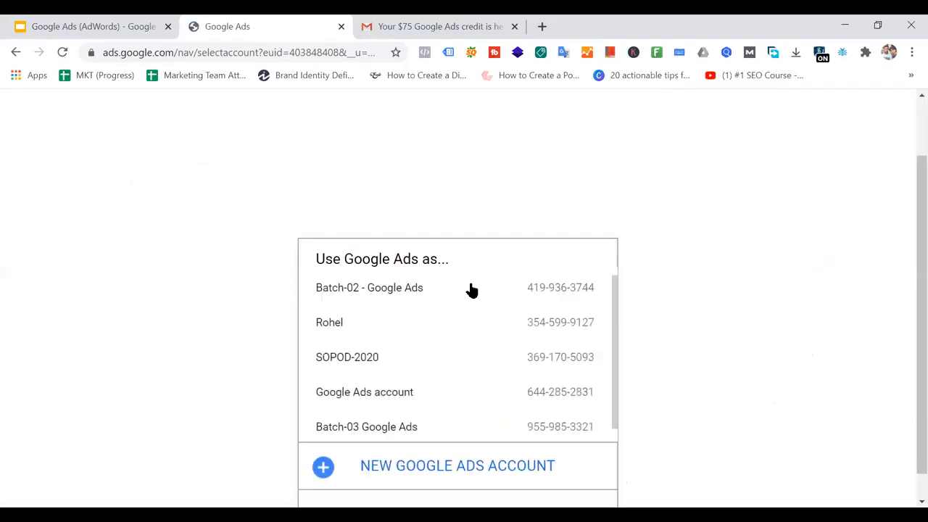
{"action": "scroll", "coordinate": [413, 313], "scroll_direction": "up", "scroll_amount": 1}
{"action": "left_click", "coordinate": [408, 310]}
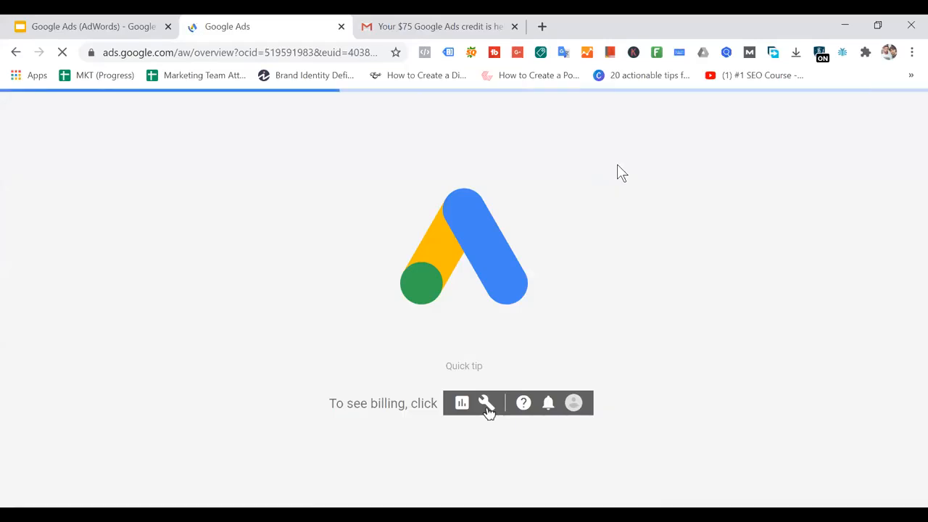
Switch to the Google Ads (AdWords) presentation and review the slide's list of advertising terms, from Bid/Bidding to Reach
{"action": "left_click", "coordinate": [142, 26]}
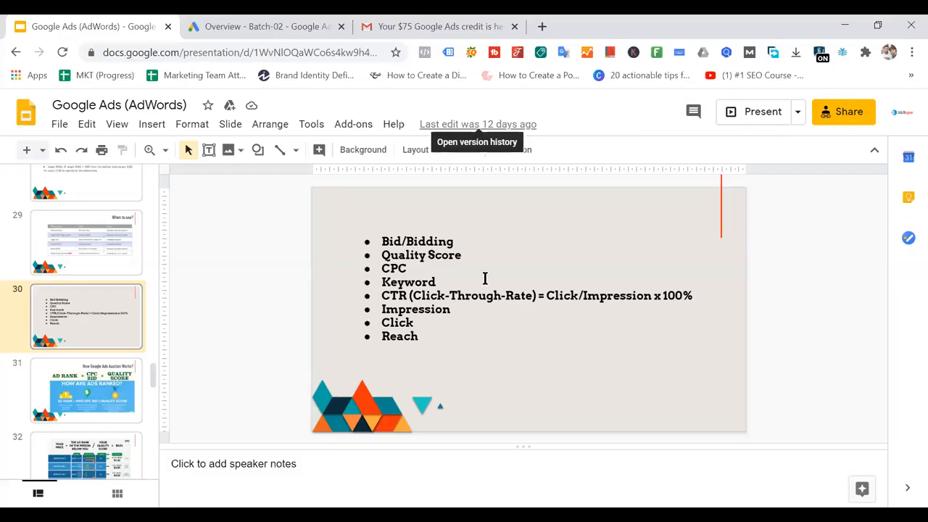
{"action": "left_click_drag", "start_coordinate": [418, 336], "coordinate": [383, 242]}
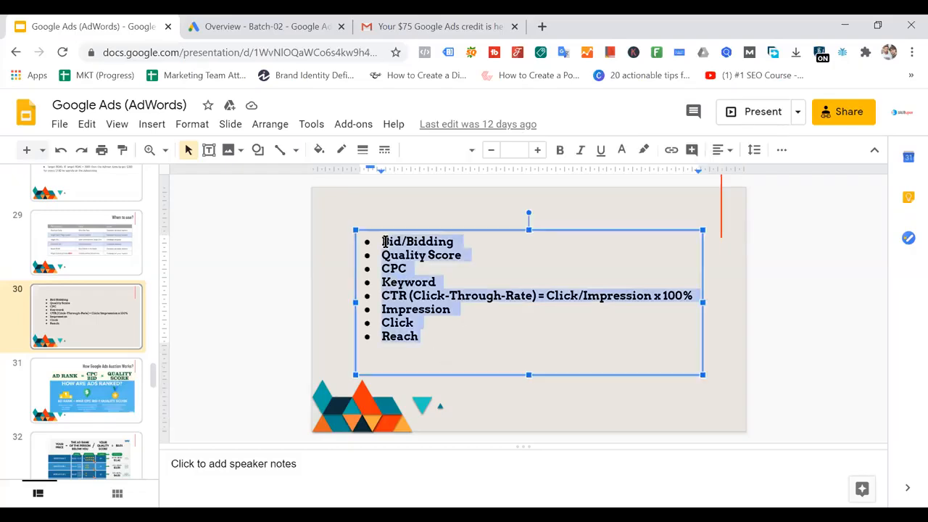
{"action": "left_click", "coordinate": [479, 325]}
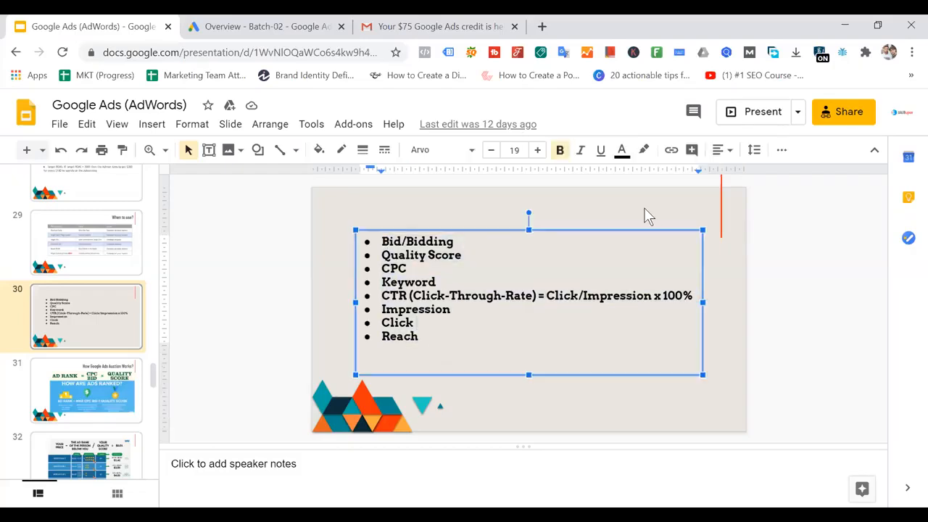
{"action": "left_click_drag", "start_coordinate": [453, 309], "coordinate": [379, 311]}
{"action": "left_click", "coordinate": [420, 334]}
{"action": "left_click_drag", "start_coordinate": [422, 336], "coordinate": [378, 310]}
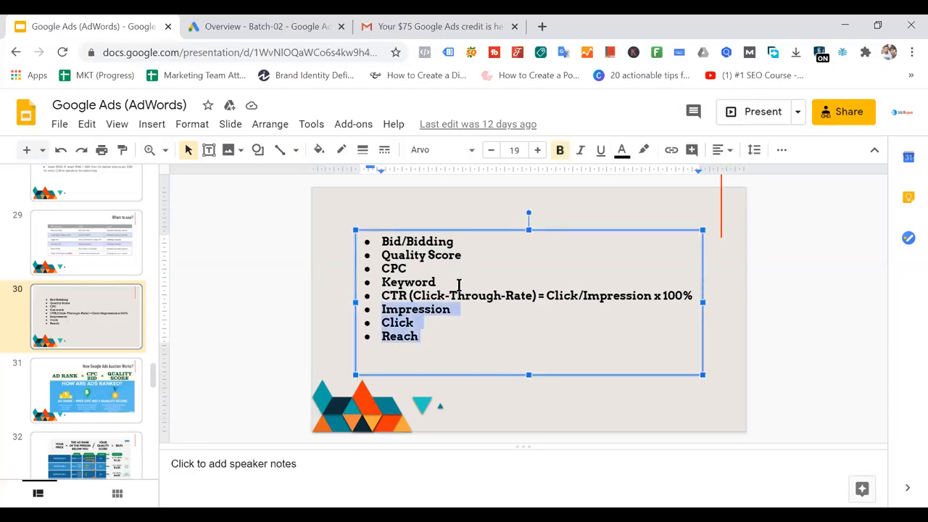
{"action": "left_click_drag", "start_coordinate": [438, 282], "coordinate": [380, 241]}
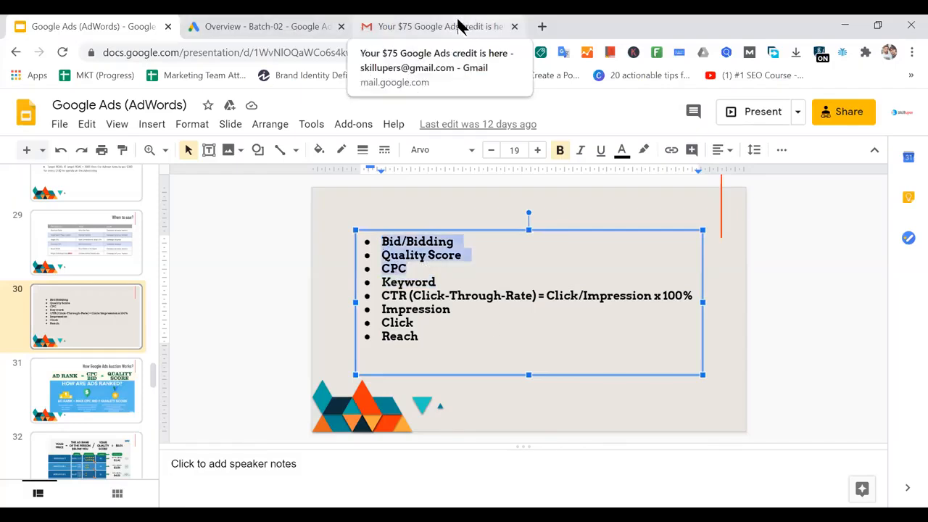
Search Google in a new browser tab for "digital marketing course"
{"action": "left_click", "coordinate": [541, 26]}
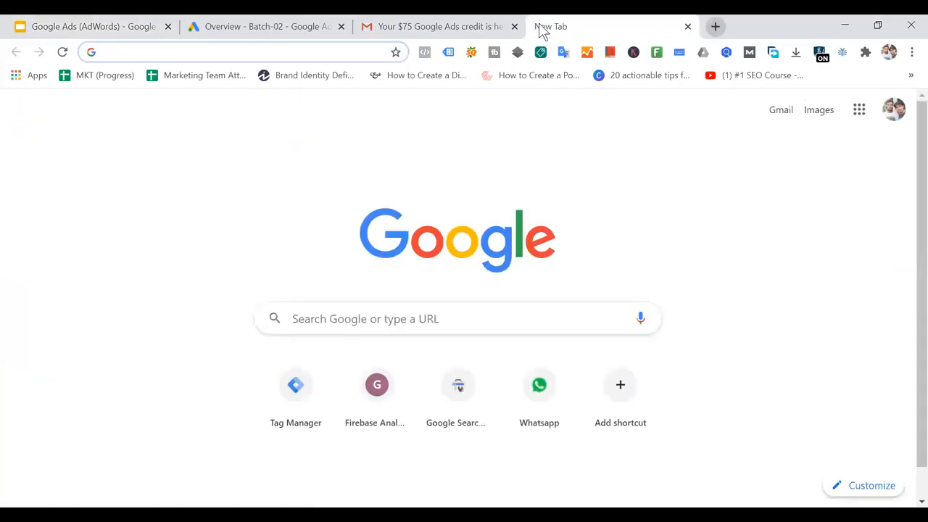
{"action": "type", "text": "digital a"}
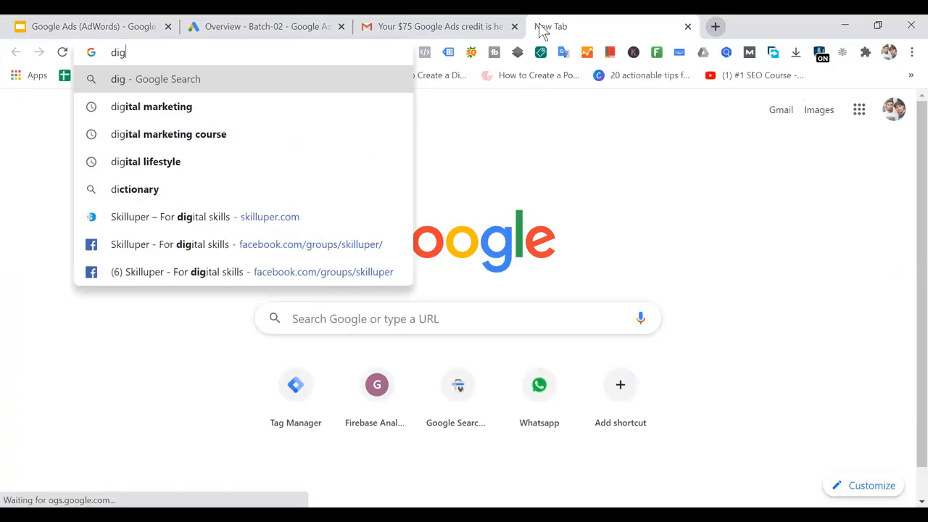
{"action": "key", "text": "BackSpace"}
{"action": "type", "text": "marketing"}
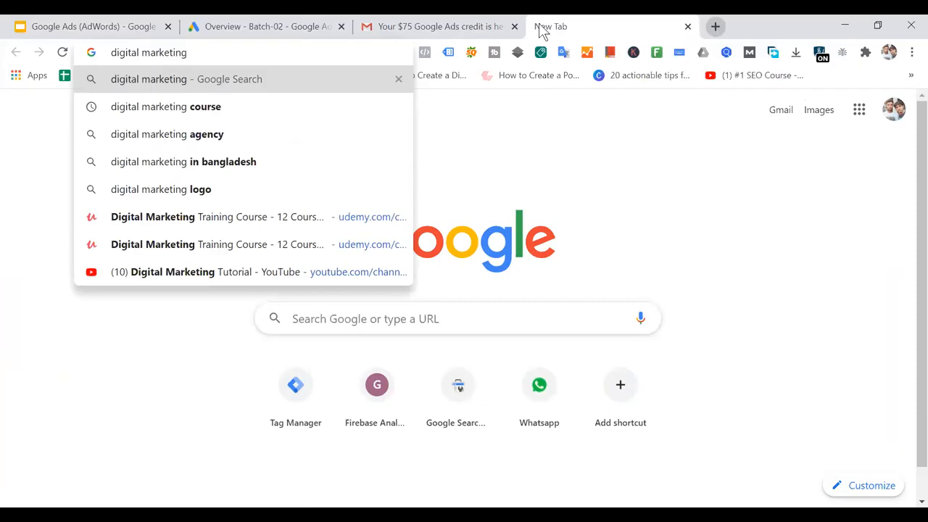
{"action": "key", "text": "Down"}
{"action": "key", "text": "Return"}
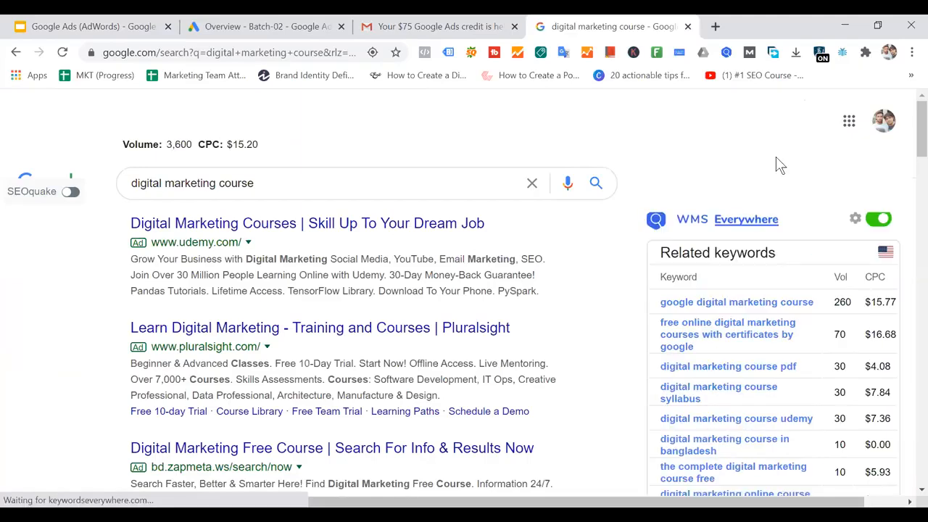
Look through the countries available as WMS Everywhere's preferred location, and close its settings without choosing another
{"action": "scroll", "coordinate": [791, 170], "scroll_direction": "down", "scroll_amount": 1}
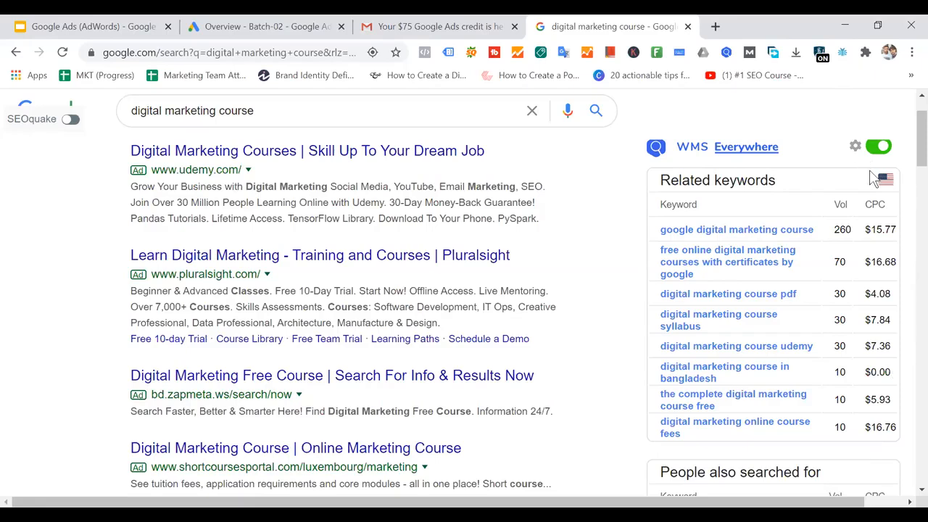
{"action": "left_click", "coordinate": [856, 147]}
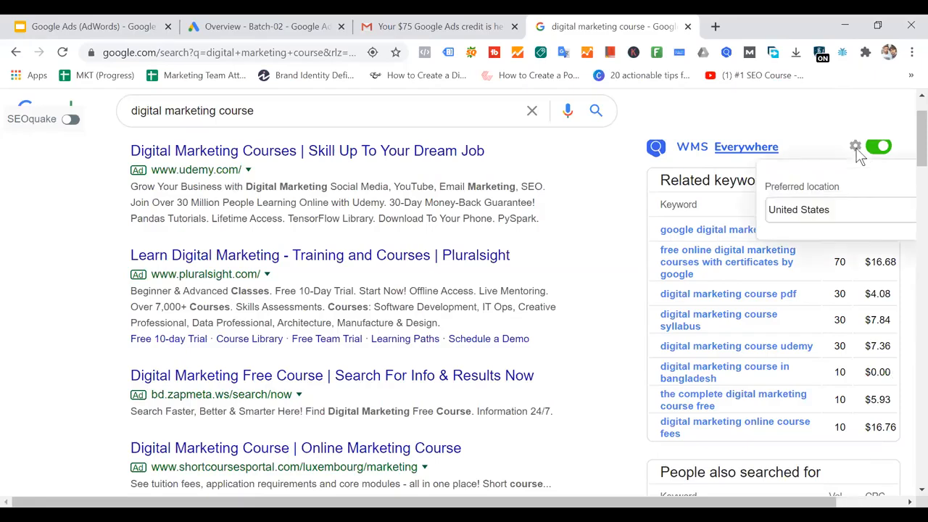
{"action": "left_click", "coordinate": [841, 214]}
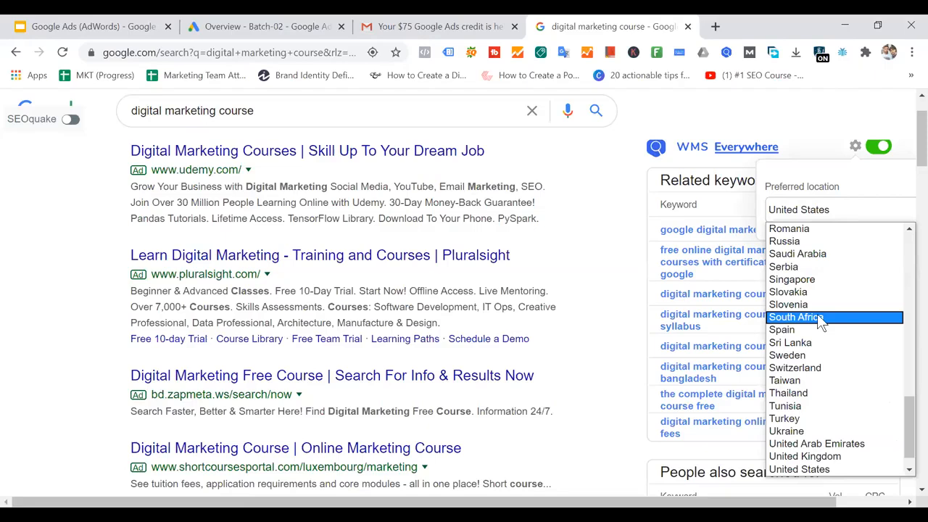
{"action": "scroll", "coordinate": [819, 316], "scroll_direction": "down", "scroll_amount": 1}
{"action": "scroll", "coordinate": [823, 318], "scroll_direction": "up", "scroll_amount": 10}
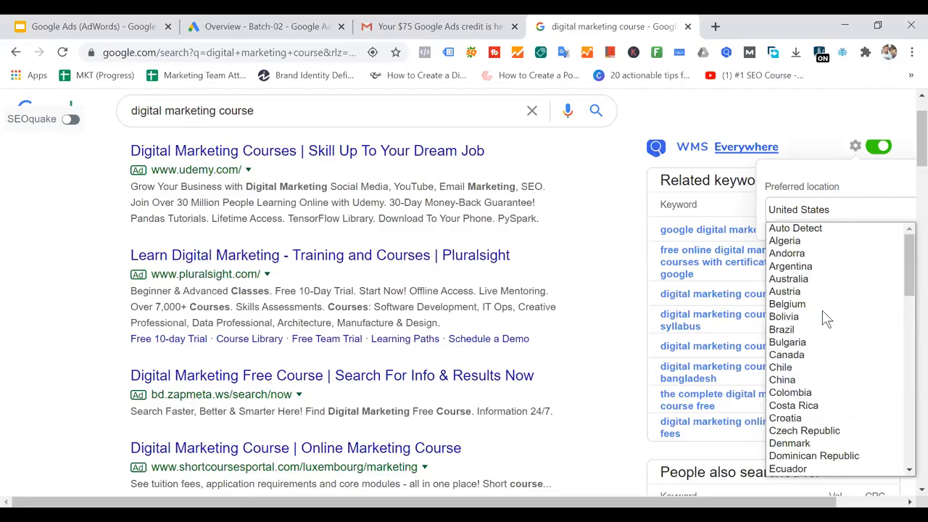
{"action": "scroll", "coordinate": [823, 318], "scroll_direction": "down", "scroll_amount": 10}
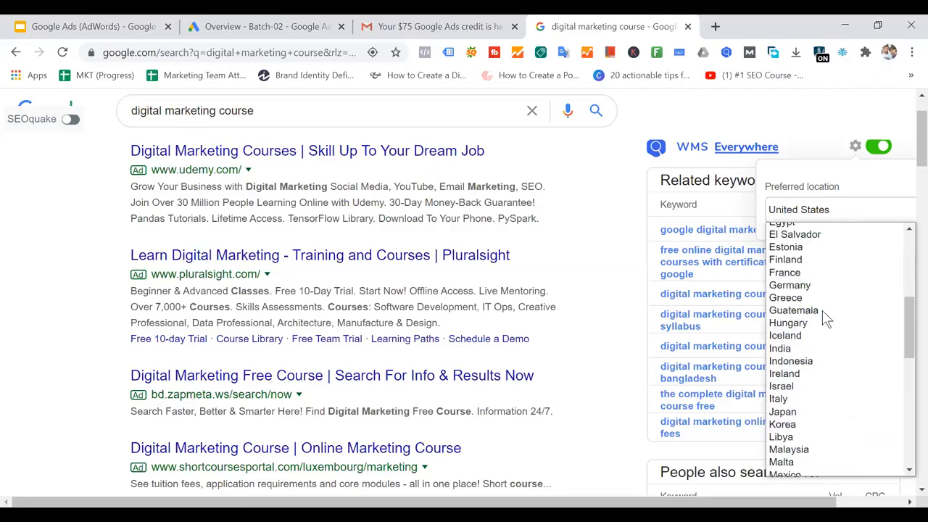
{"action": "left_click", "coordinate": [613, 190]}
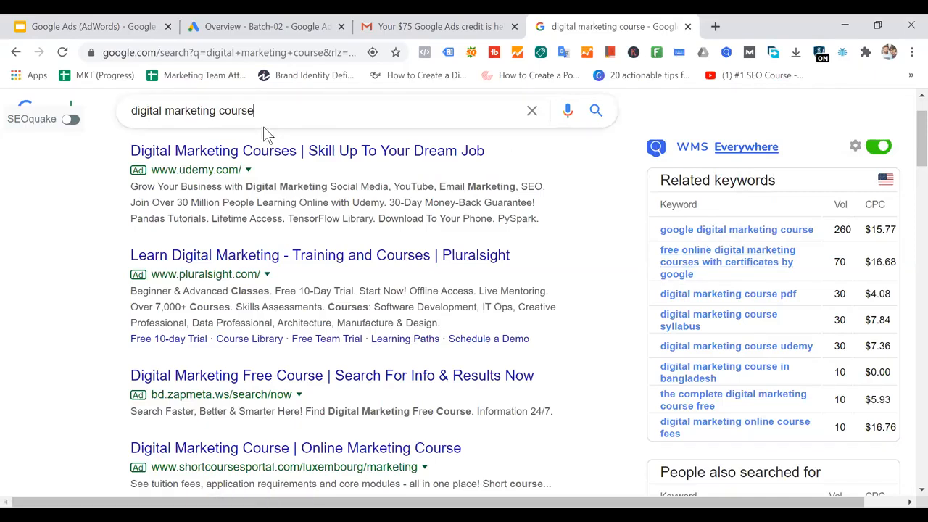
Examine the search volume and CPC of the related keyword "google digital marketing course"
{"action": "left_click_drag", "start_coordinate": [263, 126], "coordinate": [125, 132]}
{"action": "left_click", "coordinate": [596, 157]}
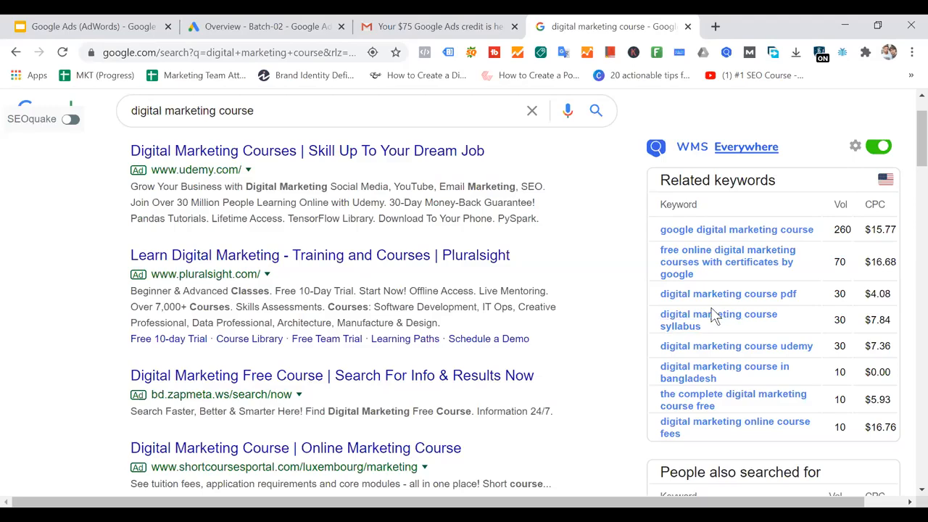
{"action": "left_click_drag", "start_coordinate": [658, 230], "coordinate": [814, 234]}
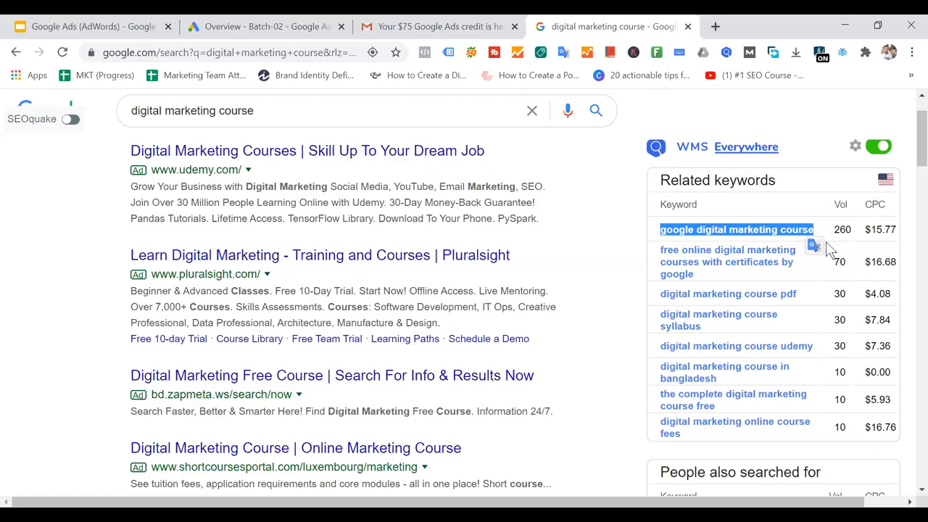
{"action": "left_click_drag", "start_coordinate": [834, 234], "coordinate": [852, 232]}
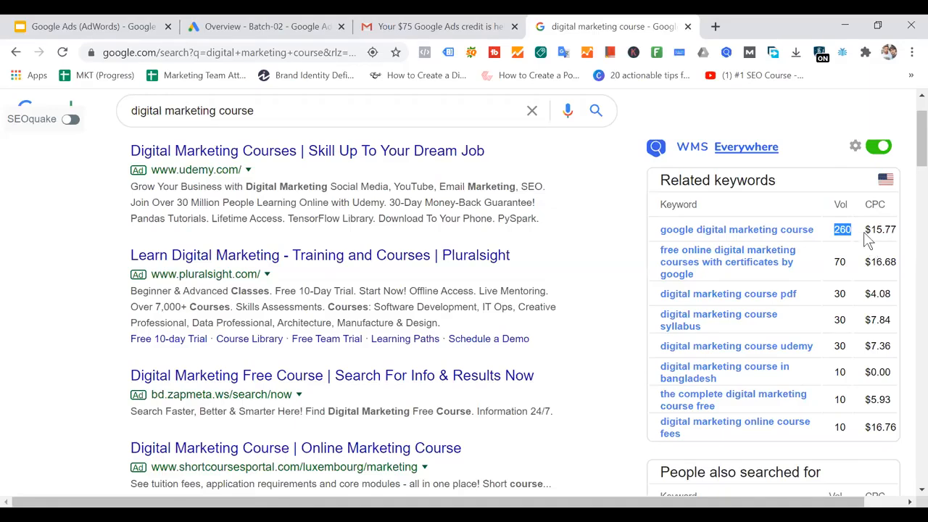
{"action": "left_click", "coordinate": [865, 231]}
{"action": "left_click_drag", "start_coordinate": [865, 231], "coordinate": [783, 232]}
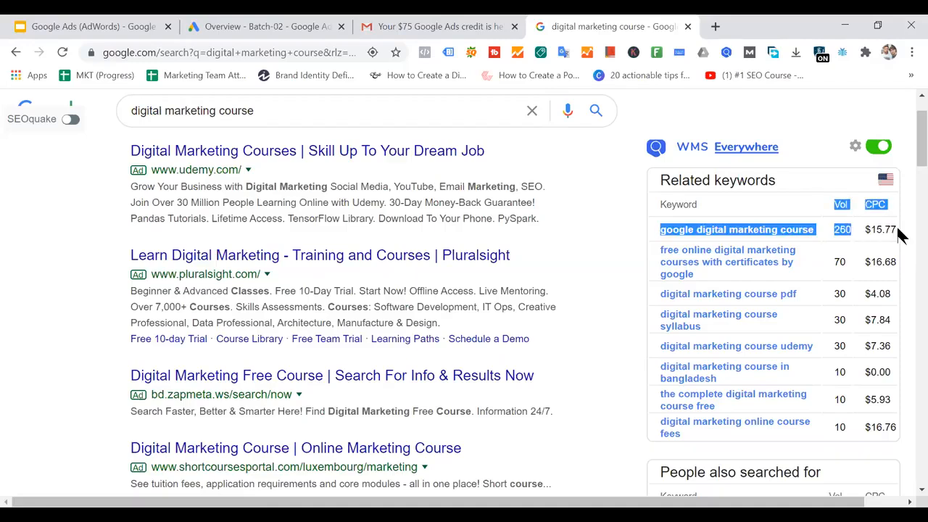
{"action": "left_click", "coordinate": [829, 229]}
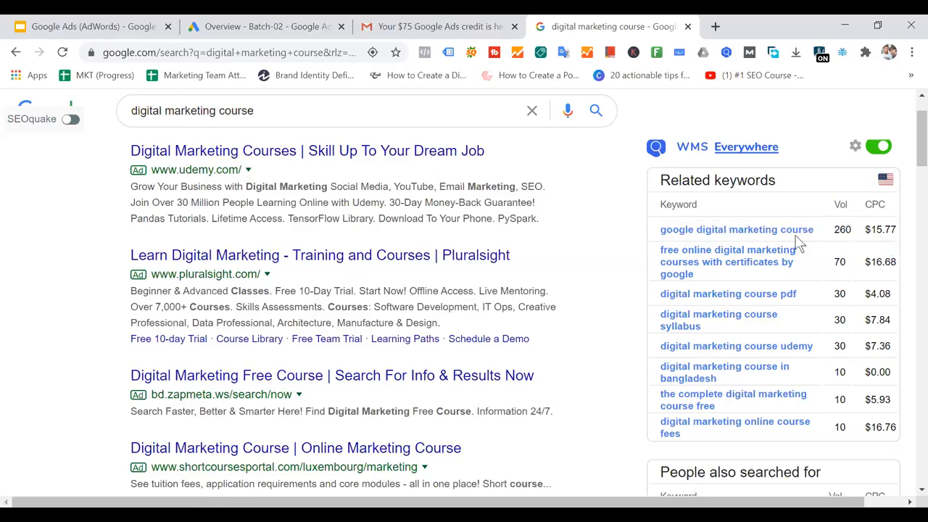
Copy the related keyword "google digital marketing course" and search Google for it in place of the current query
{"action": "left_click_drag", "start_coordinate": [817, 232], "coordinate": [646, 230]}
{"action": "key", "text": "ctrl+c"}
{"action": "left_click_drag", "start_coordinate": [290, 111], "coordinate": [7, 114]}
{"action": "key", "text": "ctrl+v"}
{"action": "key", "text": "Return"}
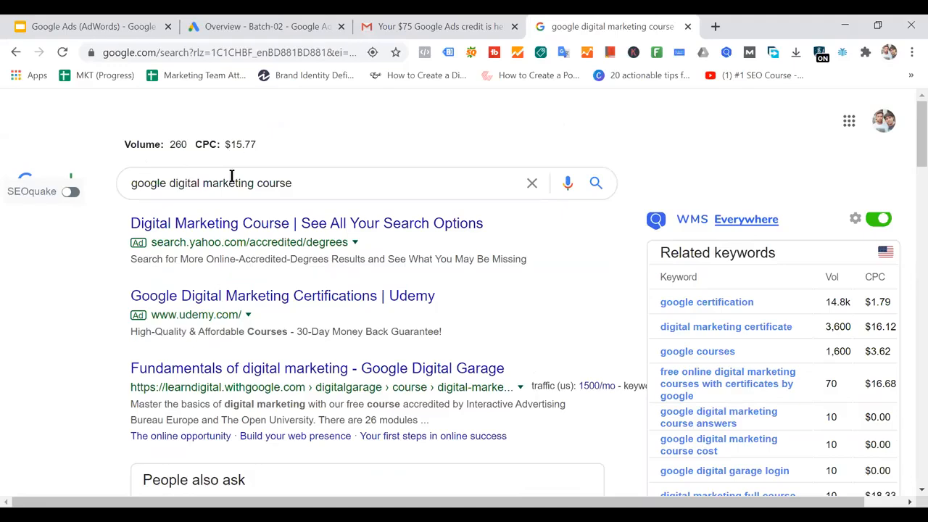
View the search.yahoo.com ad's landing page, return to the Google results and highlight the search query
{"action": "left_click", "coordinate": [265, 231]}
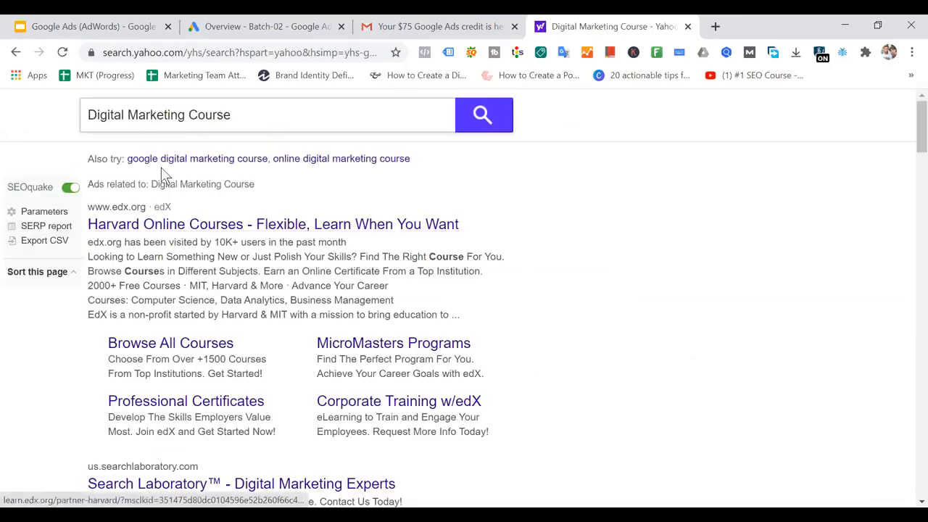
{"action": "left_click", "coordinate": [16, 51]}
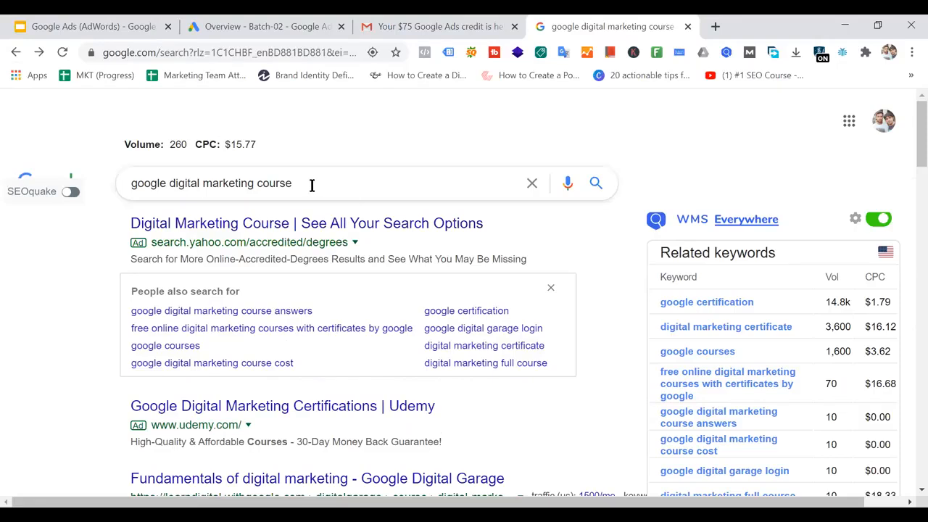
{"action": "left_click_drag", "start_coordinate": [312, 186], "coordinate": [262, 183]}
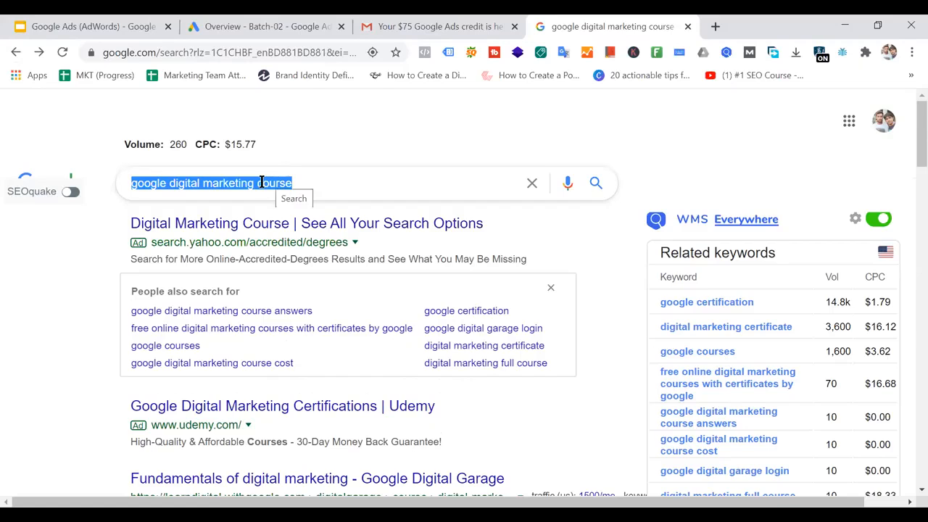
Highlight the current search query, return to the Google Ads slides and highlight the term CPC in the terms list
{"action": "left_click_drag", "start_coordinate": [324, 182], "coordinate": [112, 187]}
{"action": "left_click", "coordinate": [48, 278]}
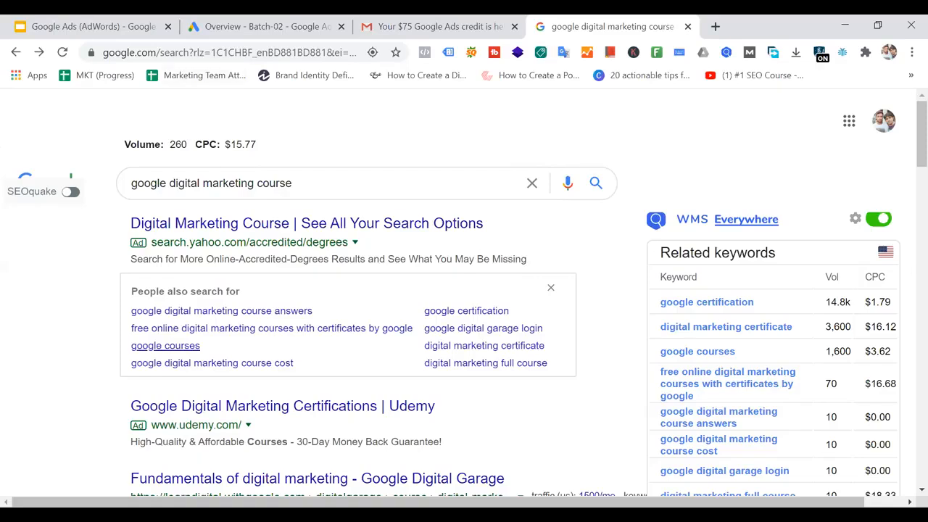
{"action": "left_click", "coordinate": [134, 26]}
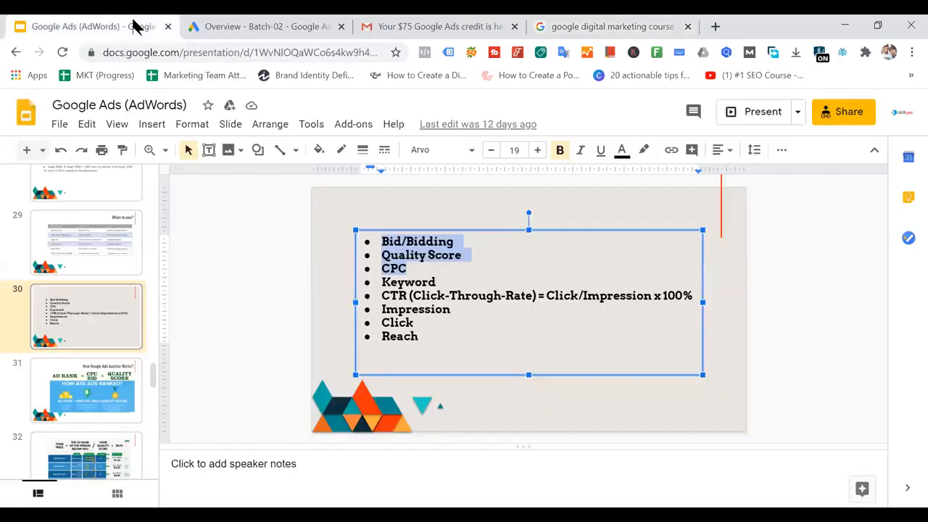
{"action": "left_click", "coordinate": [567, 334]}
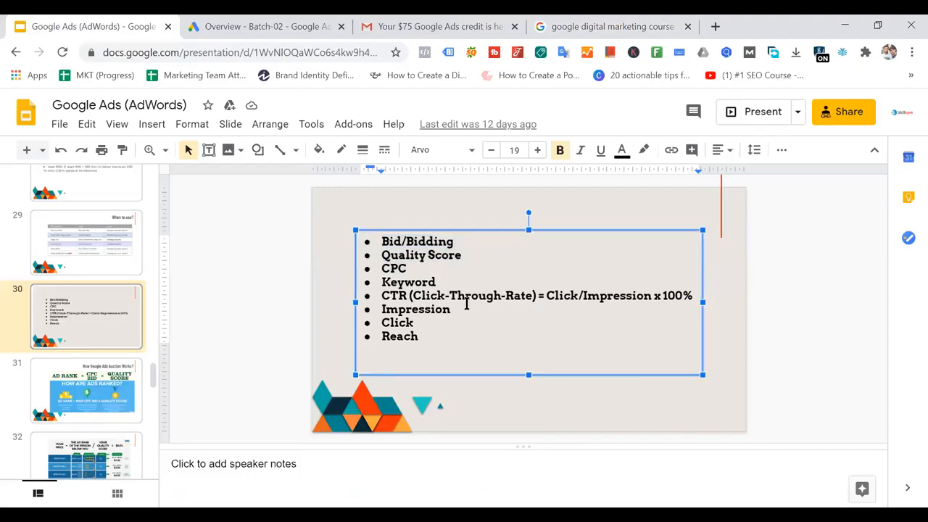
{"action": "double_click", "coordinate": [395, 270]}
{"action": "left_click", "coordinate": [466, 279]}
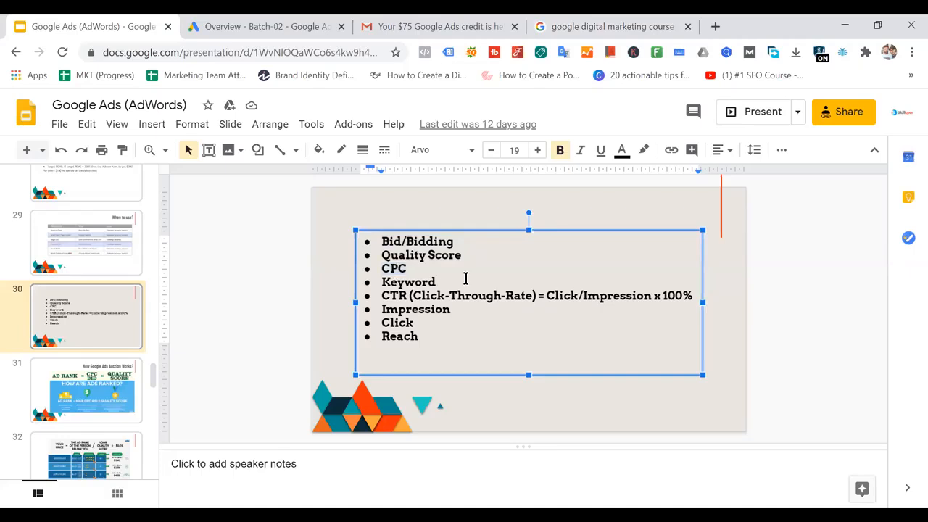
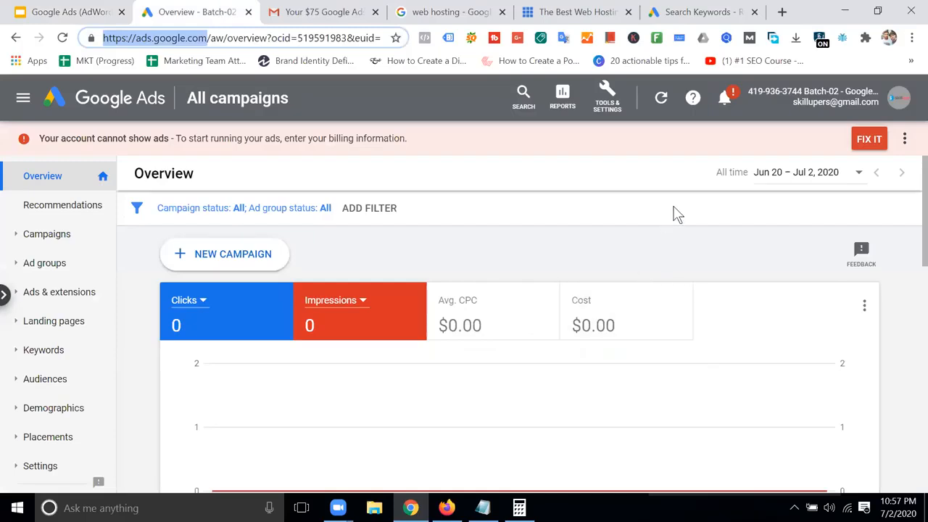
Switch Google Ads to the "Batch-03 Google Ads" account and close the previous account's overview page
{"action": "left_click", "coordinate": [895, 103]}
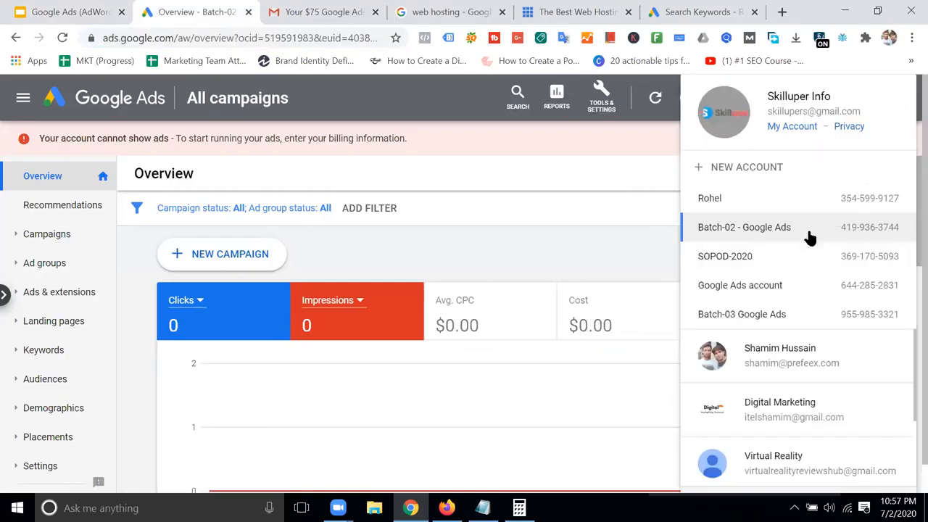
{"action": "left_click", "coordinate": [803, 320]}
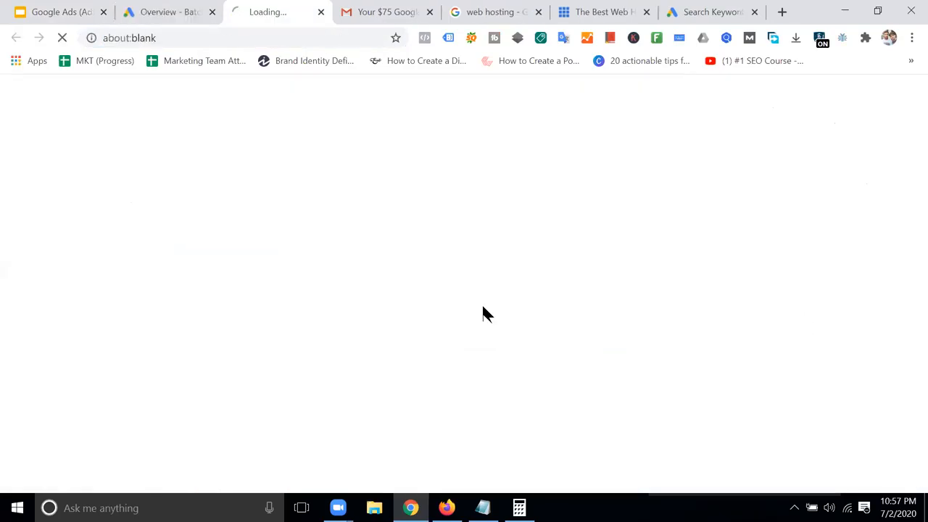
{"action": "left_click", "coordinate": [212, 12]}
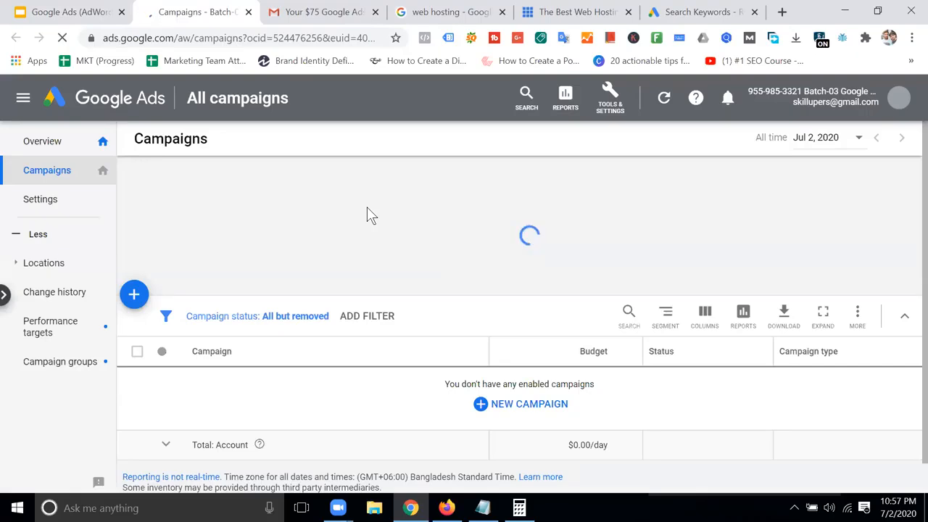
Examine Bluehost's web hosting landing page, highlighting "Best Web Hosting" and looking through its plans, features and FAQs
{"action": "left_click", "coordinate": [519, 13]}
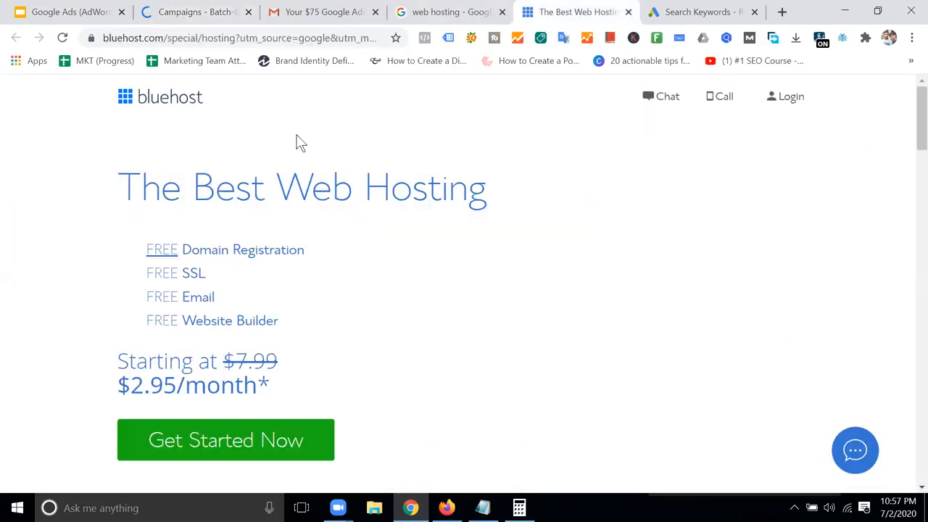
{"action": "left_click_drag", "start_coordinate": [195, 186], "coordinate": [564, 193]}
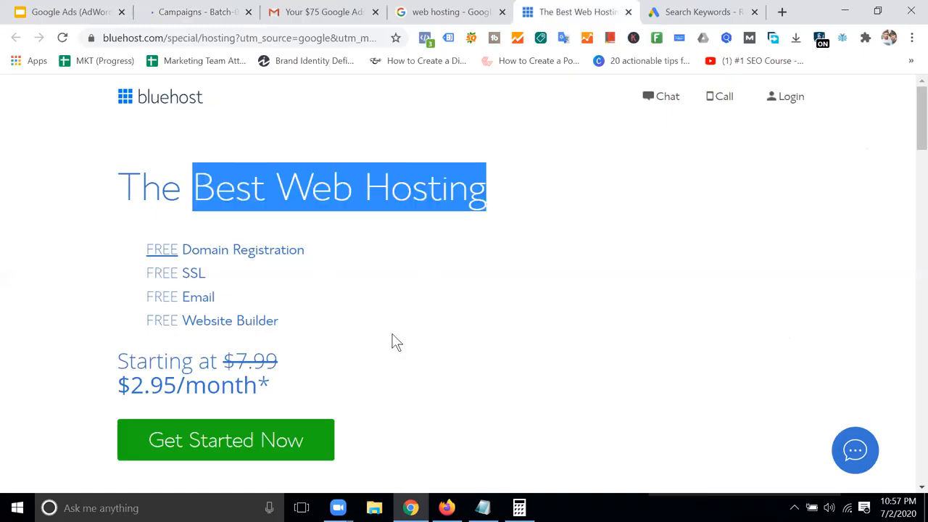
{"action": "scroll", "coordinate": [393, 341], "scroll_direction": "down", "scroll_amount": 12}
{"action": "scroll", "coordinate": [498, 311], "scroll_direction": "down", "scroll_amount": 8}
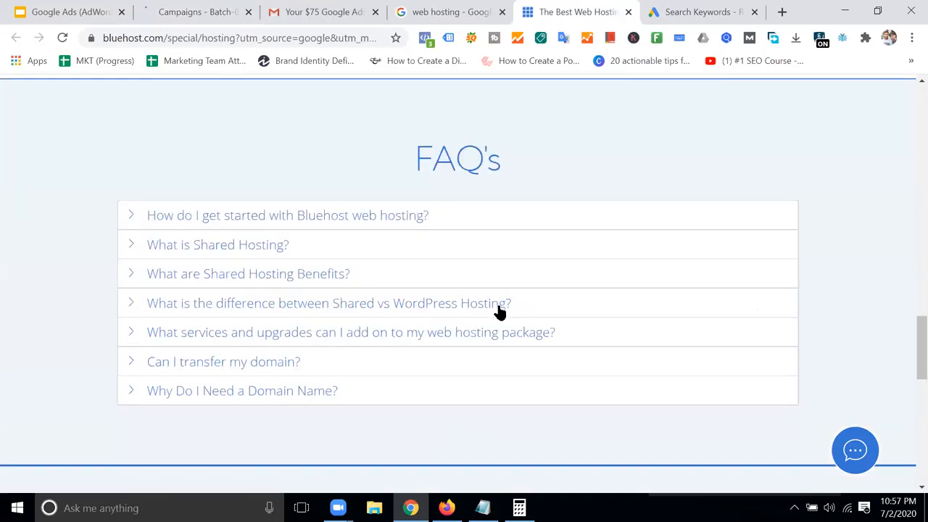
{"action": "scroll", "coordinate": [498, 310], "scroll_direction": "up", "scroll_amount": 8}
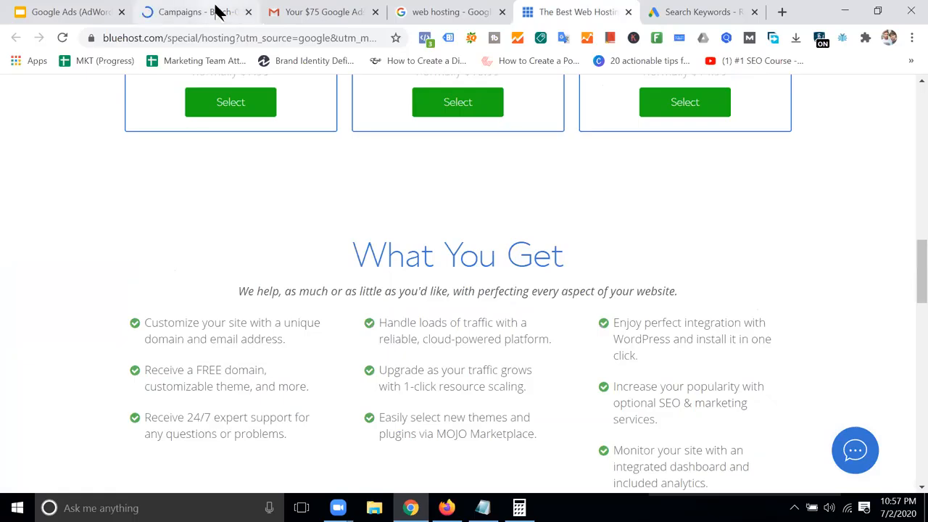
{"action": "scroll", "coordinate": [742, 217], "scroll_direction": "up", "scroll_amount": 1}
{"action": "scroll", "coordinate": [746, 224], "scroll_direction": "up", "scroll_amount": 2}
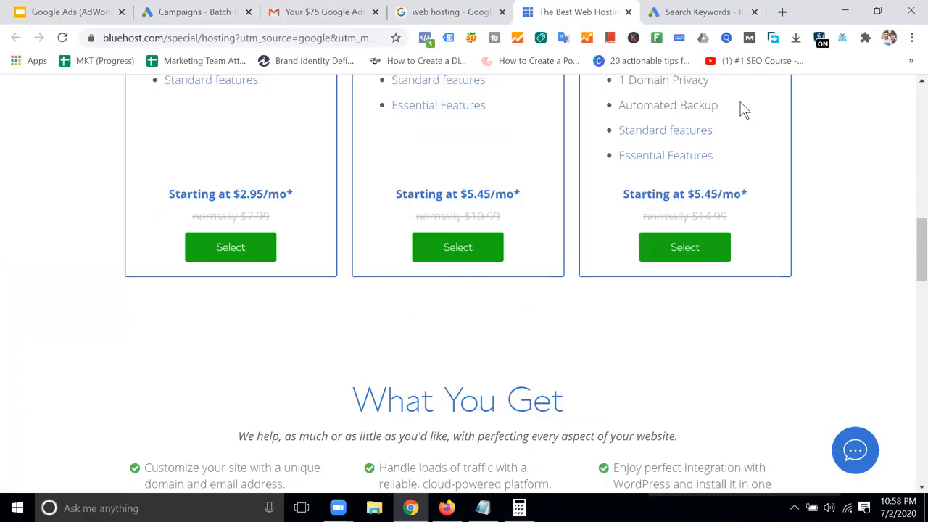
{"action": "scroll", "coordinate": [609, 362], "scroll_direction": "up", "scroll_amount": 5}
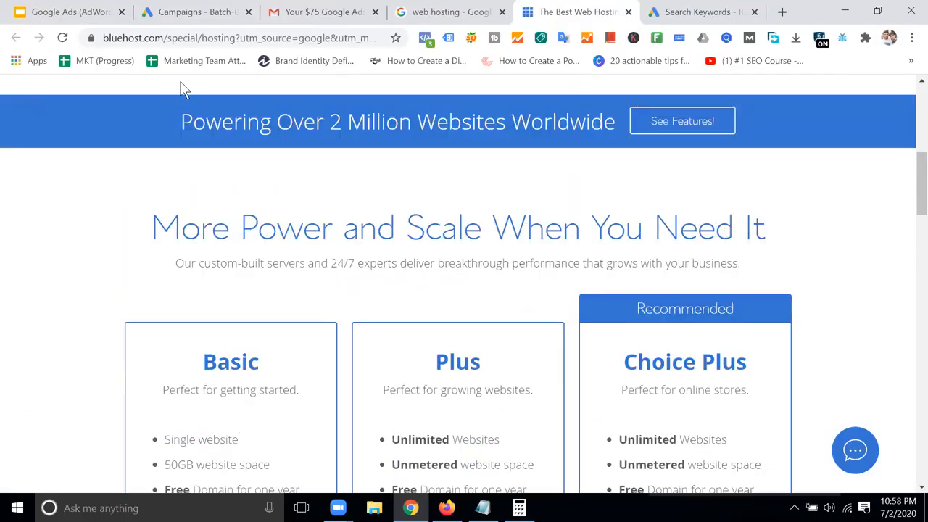
Return to the Batch-03 Campaigns page and dismiss the Google Ads speed survey and the COVID-19 resources notice
{"action": "left_click", "coordinate": [213, 12]}
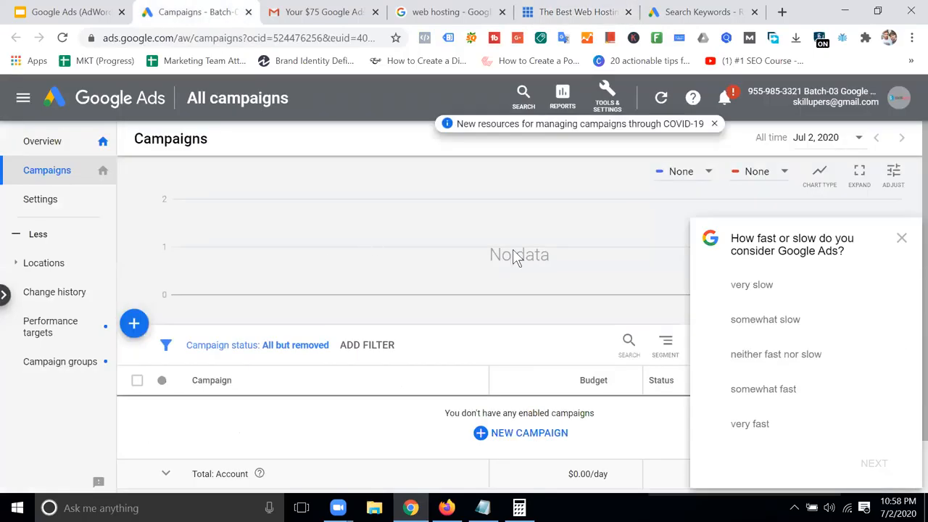
{"action": "left_click", "coordinate": [901, 238]}
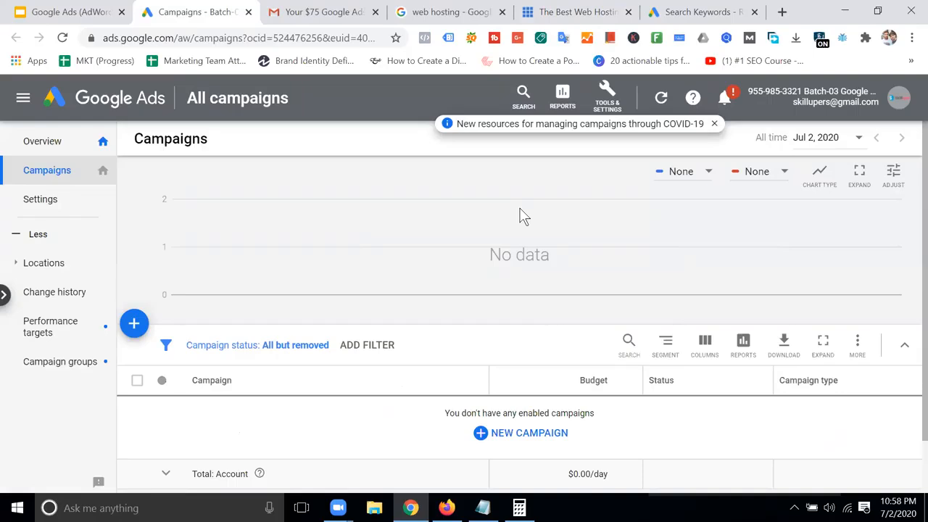
{"action": "left_click", "coordinate": [717, 122]}
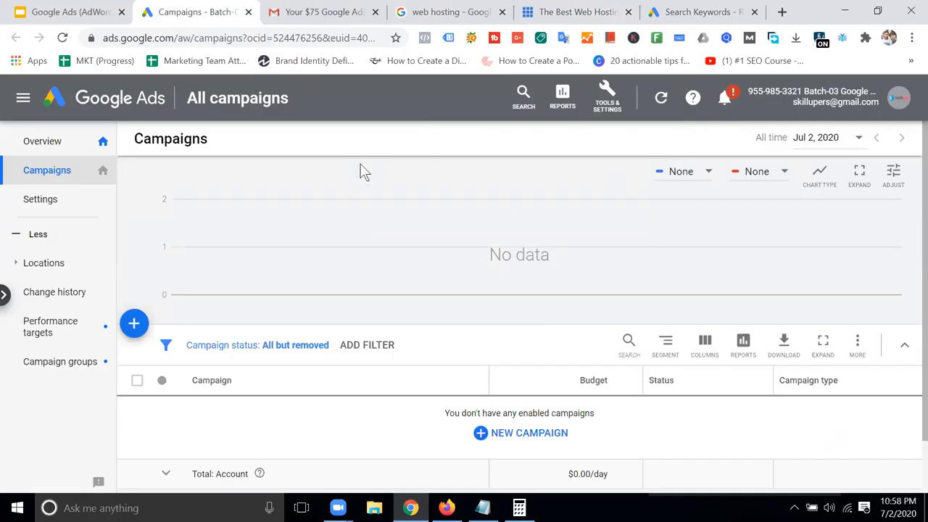
{"action": "left_click", "coordinate": [133, 324]}
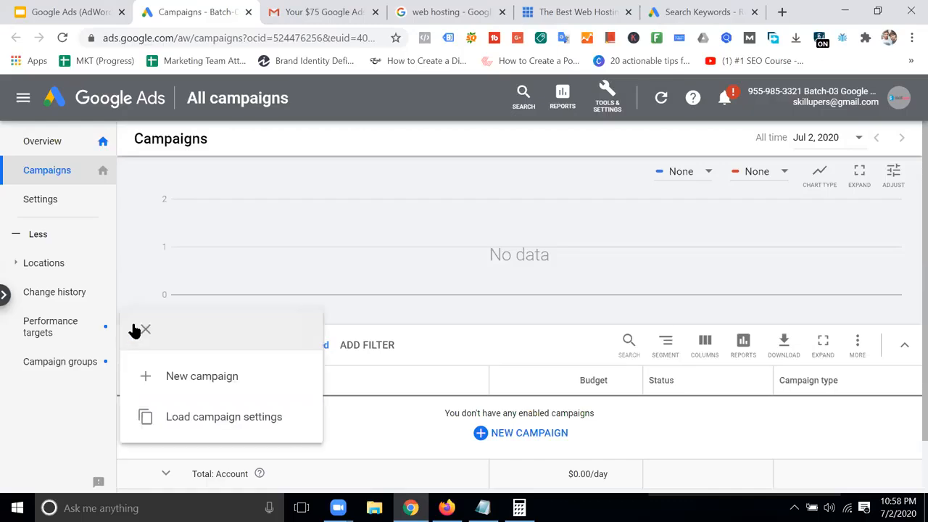
{"action": "left_click", "coordinate": [221, 383]}
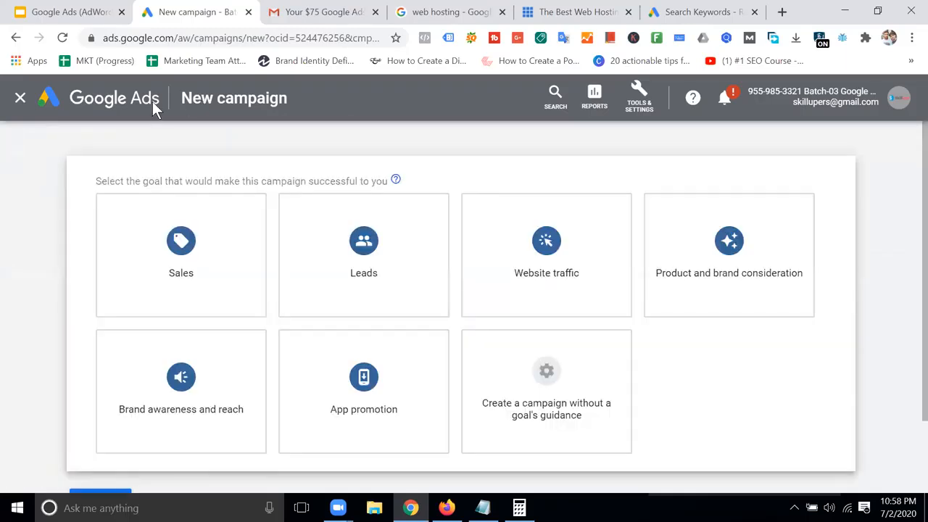
{"action": "left_click", "coordinate": [20, 99]}
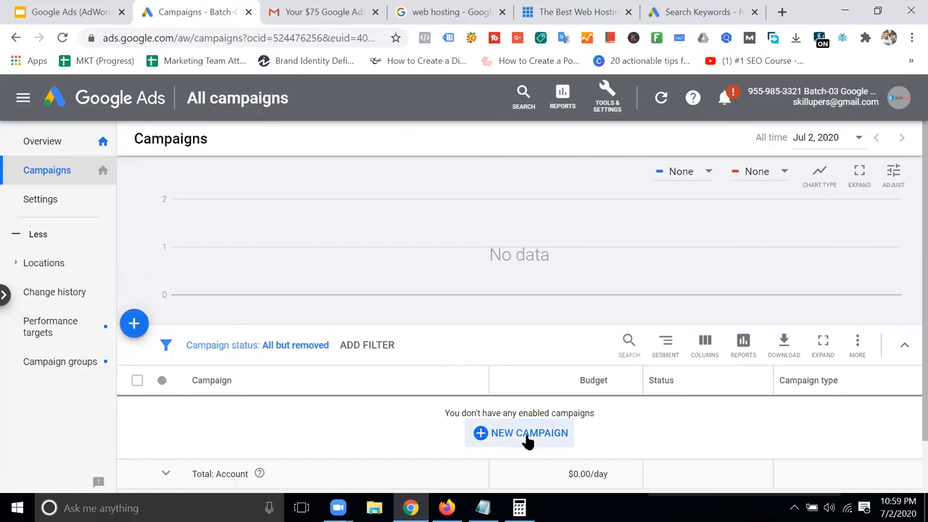
Start a new campaign with the Website traffic goal and the Search campaign type
{"action": "left_click", "coordinate": [133, 323]}
{"action": "left_click", "coordinate": [222, 390]}
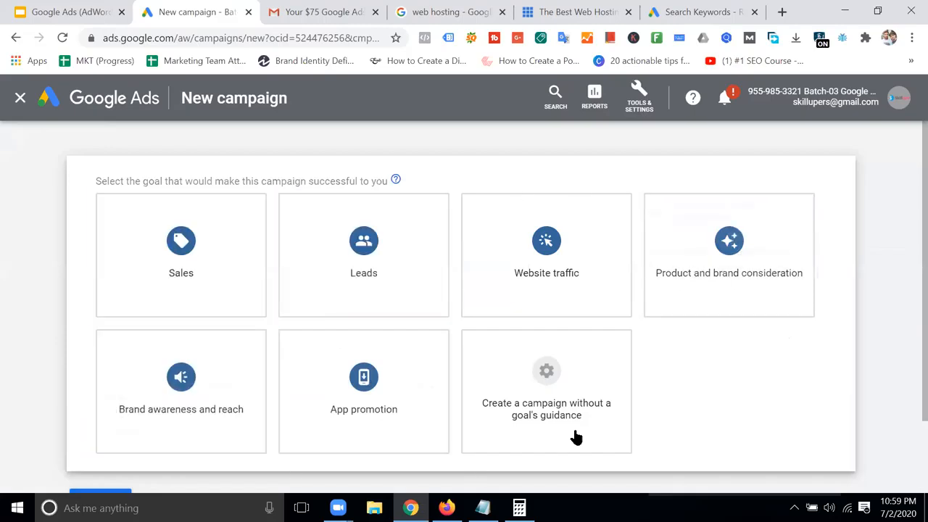
{"action": "scroll", "coordinate": [696, 228], "scroll_direction": "down", "scroll_amount": 2}
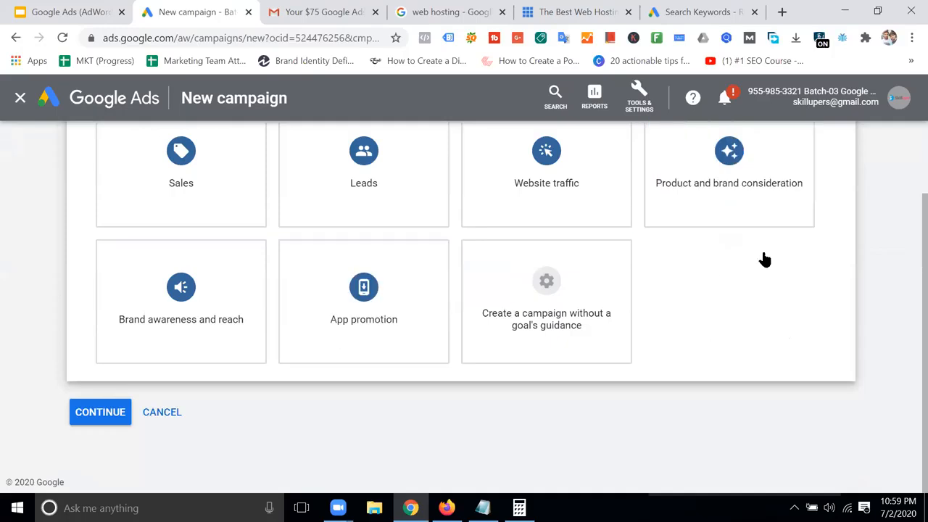
{"action": "scroll", "coordinate": [765, 260], "scroll_direction": "up", "scroll_amount": 2}
{"action": "left_click", "coordinate": [545, 249]}
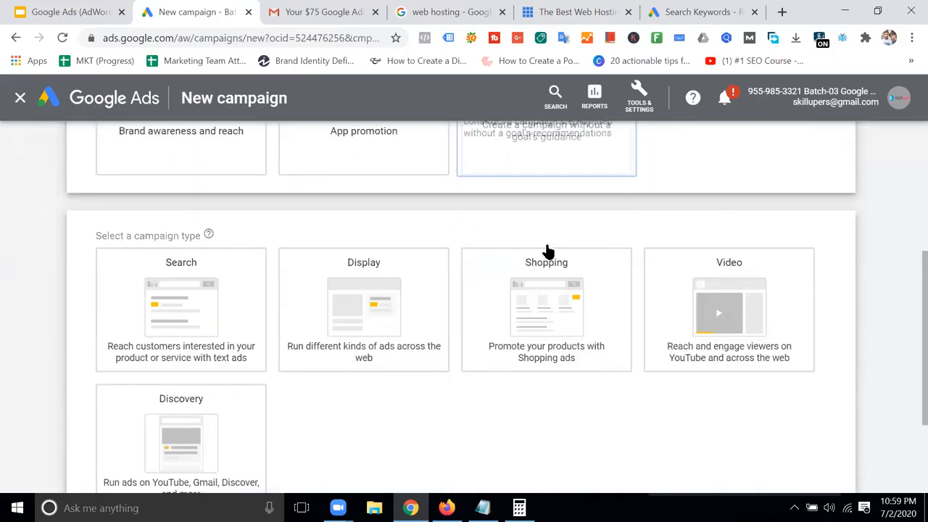
{"action": "left_click", "coordinate": [202, 259]}
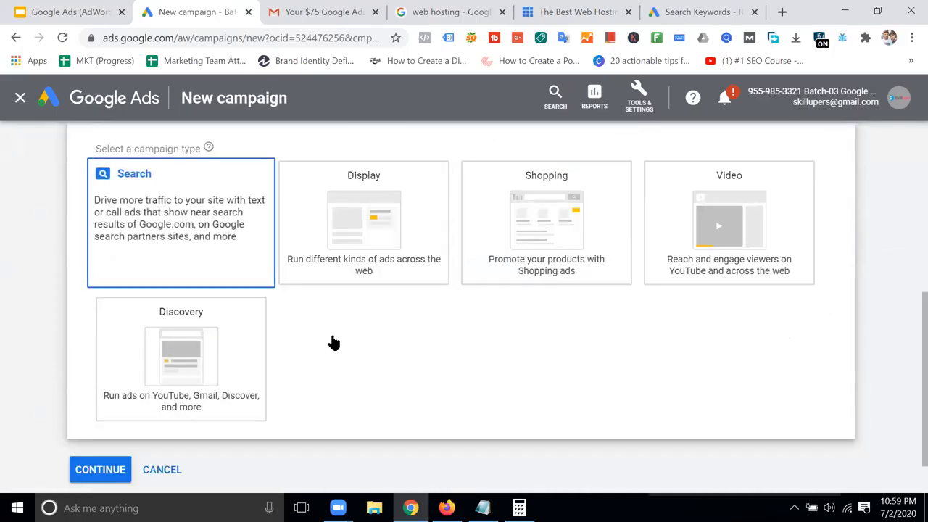
{"action": "left_click", "coordinate": [101, 470]}
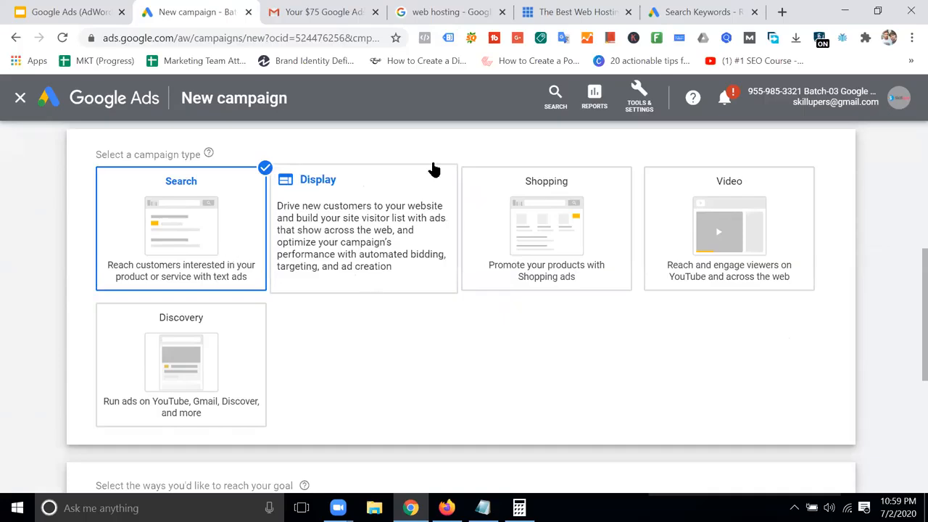
Review the chosen goal and campaign type, and continue to the campaign settings with the business website left blank
{"action": "scroll", "coordinate": [427, 156], "scroll_direction": "up", "scroll_amount": 5}
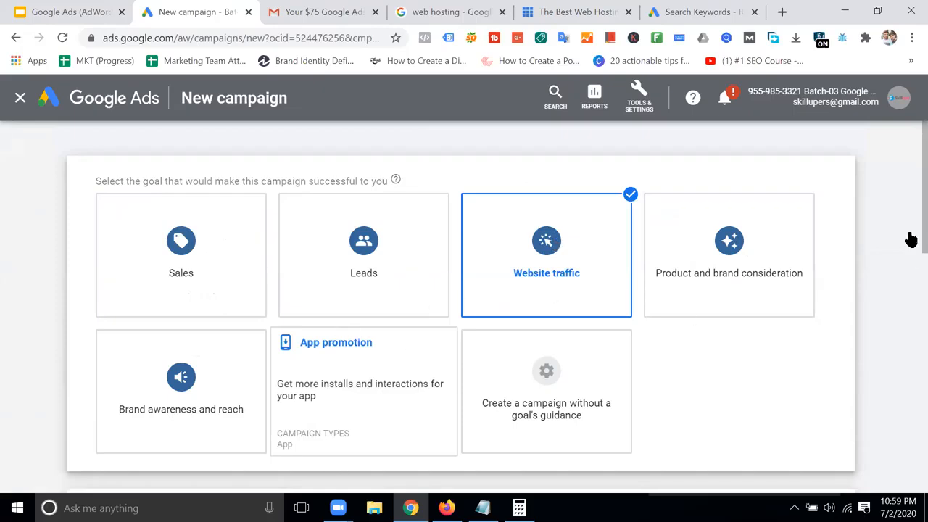
{"action": "scroll", "coordinate": [910, 240], "scroll_direction": "down", "scroll_amount": 5}
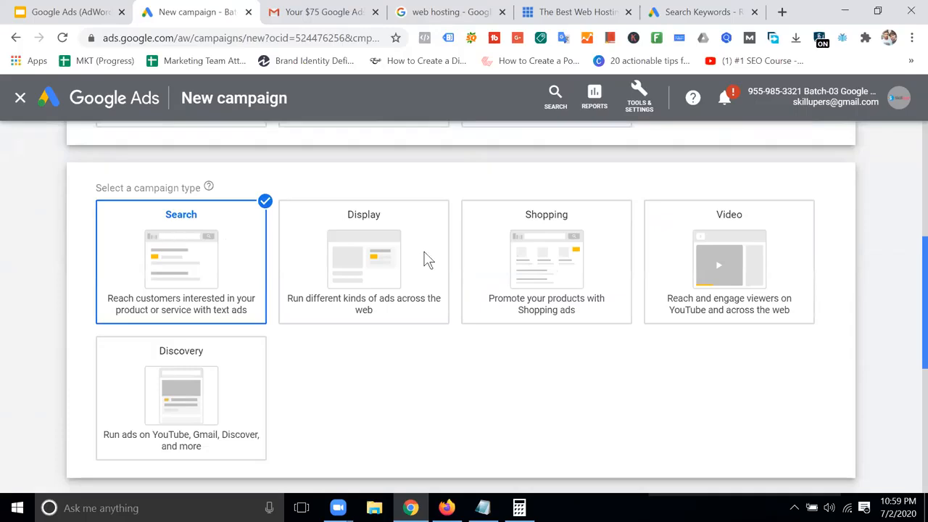
{"action": "scroll", "coordinate": [747, 240], "scroll_direction": "down", "scroll_amount": 5}
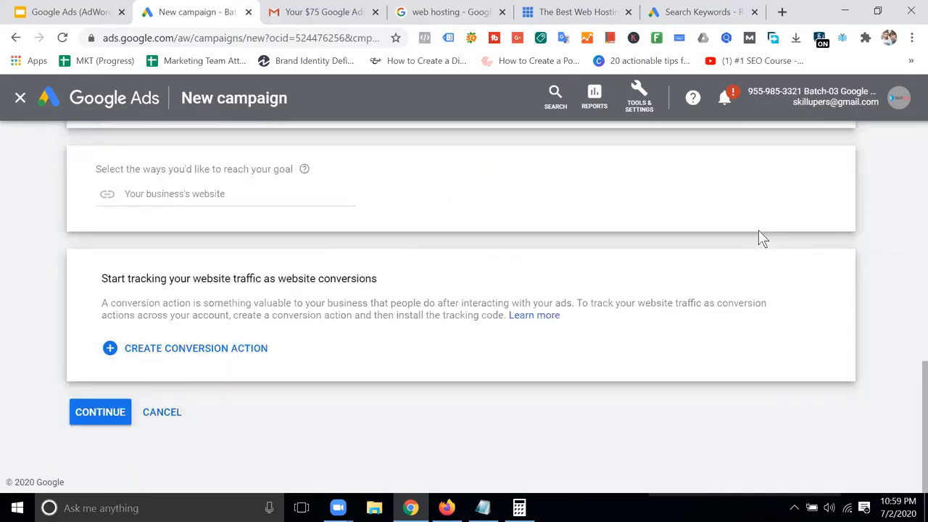
{"action": "scroll", "coordinate": [419, 300], "scroll_direction": "up", "scroll_amount": 5}
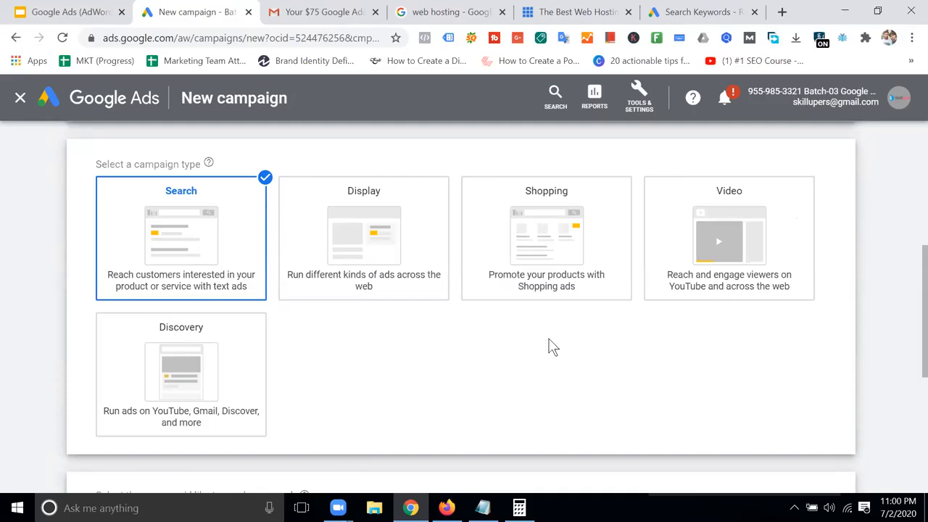
{"action": "scroll", "coordinate": [551, 347], "scroll_direction": "down", "scroll_amount": 5}
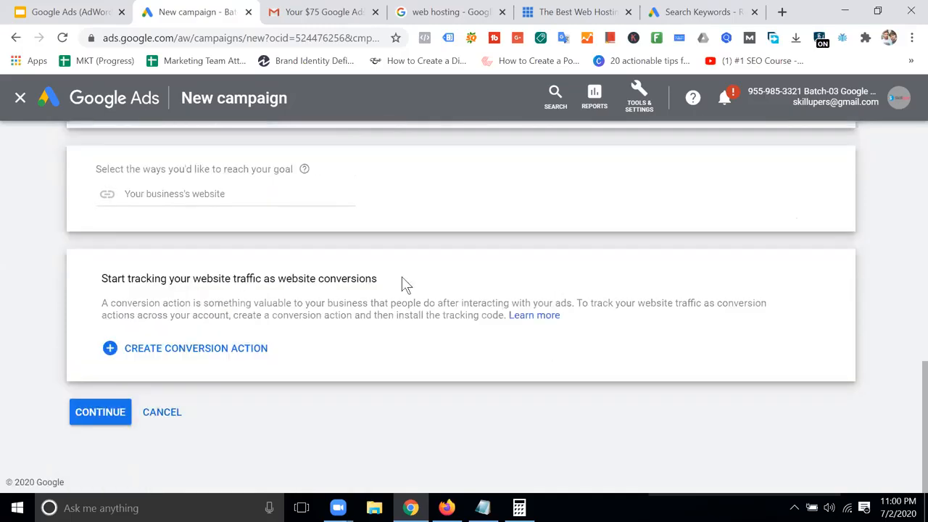
{"action": "scroll", "coordinate": [404, 283], "scroll_direction": "up", "scroll_amount": 1}
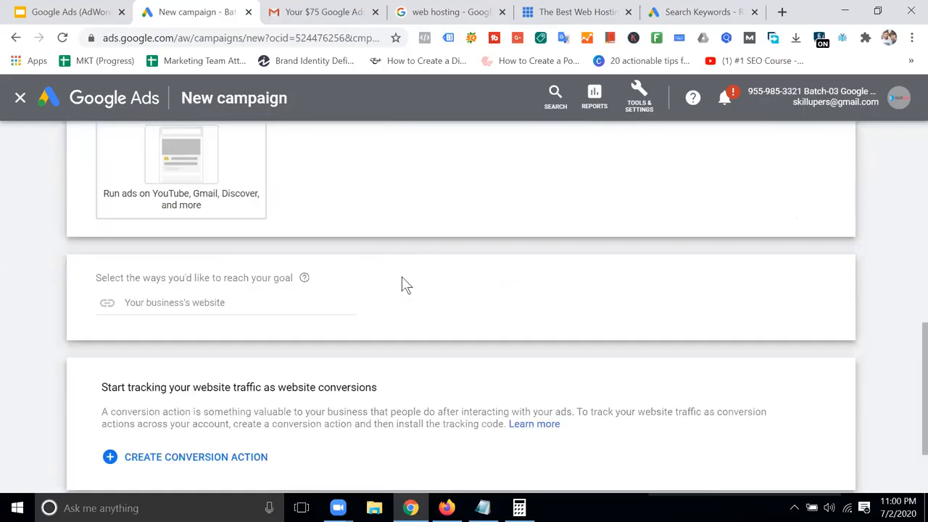
{"action": "left_click", "coordinate": [234, 299]}
{"action": "scroll", "coordinate": [509, 283], "scroll_direction": "down", "scroll_amount": 2}
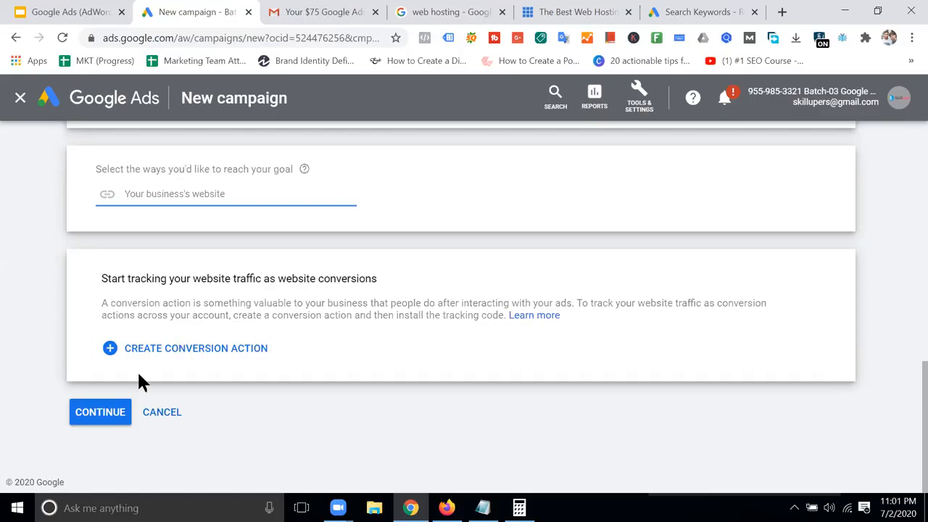
{"action": "left_click", "coordinate": [94, 422]}
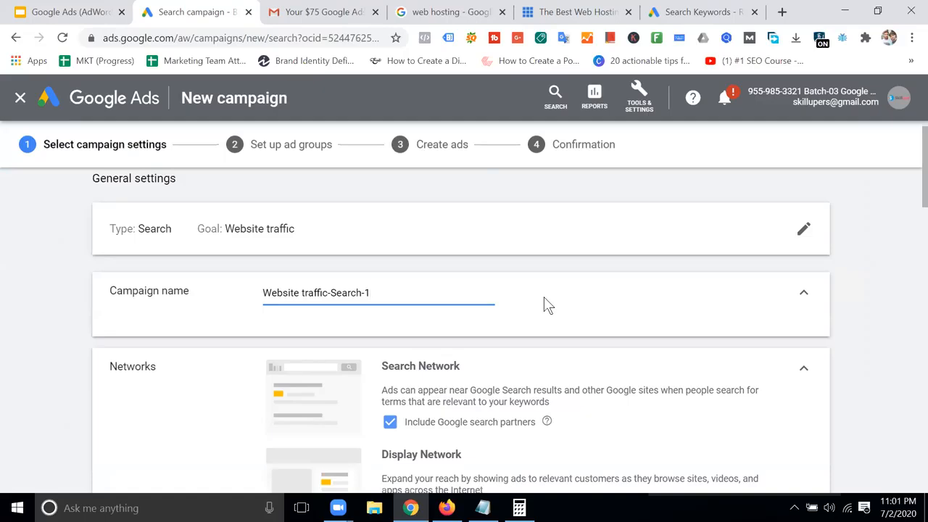
Examine the Search Network and Display Network options in the campaign settings and highlight the Networks heading
{"action": "scroll", "coordinate": [543, 297], "scroll_direction": "down", "scroll_amount": 3}
{"action": "scroll", "coordinate": [543, 302], "scroll_direction": "up", "scroll_amount": 2}
{"action": "scroll", "coordinate": [514, 240], "scroll_direction": "down", "scroll_amount": 1}
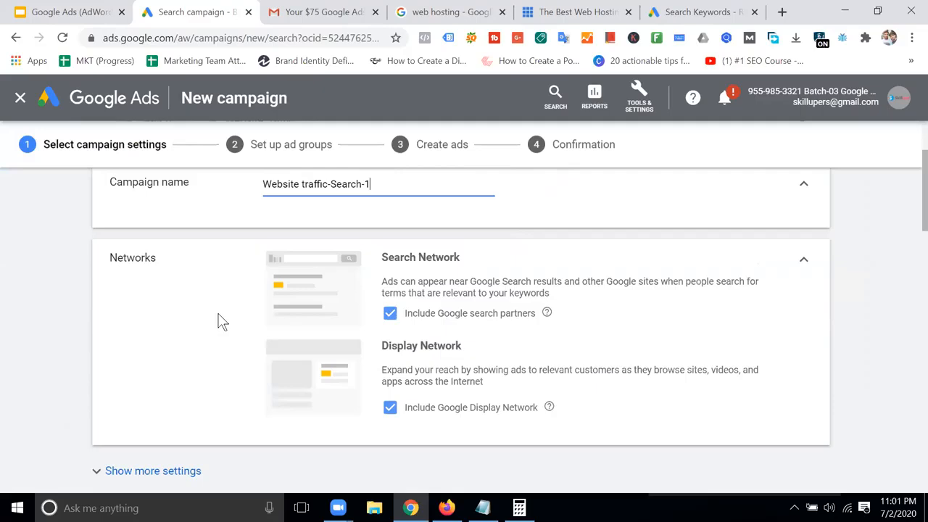
{"action": "left_click_drag", "start_coordinate": [110, 259], "coordinate": [182, 265]}
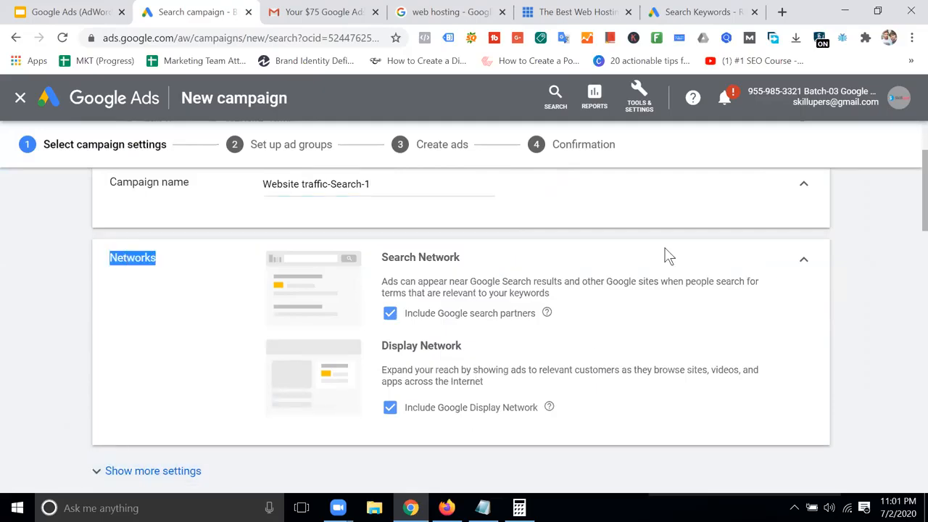
Expand the additional campaign settings below Networks and examine the Campaign URL options, leaving them blank
{"action": "scroll", "coordinate": [666, 255], "scroll_direction": "down", "scroll_amount": 3}
{"action": "left_click", "coordinate": [193, 267]}
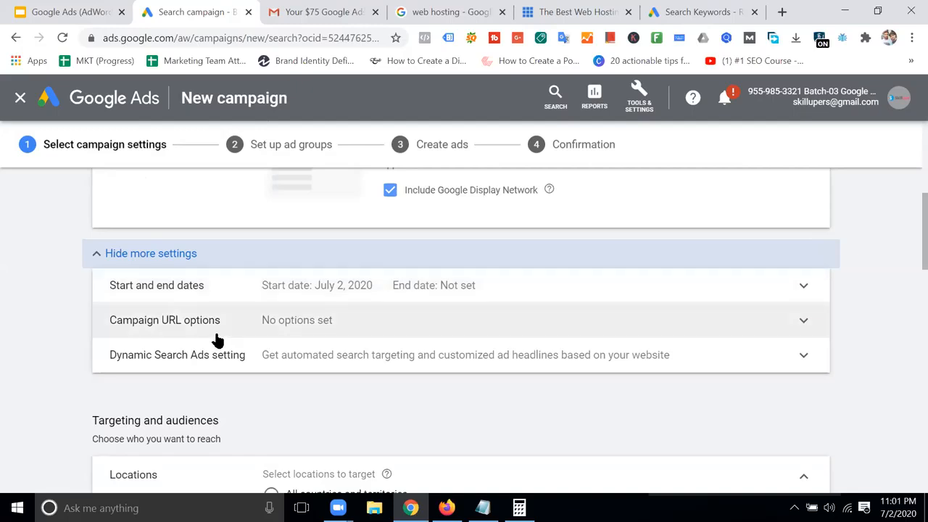
{"action": "left_click", "coordinate": [312, 324]}
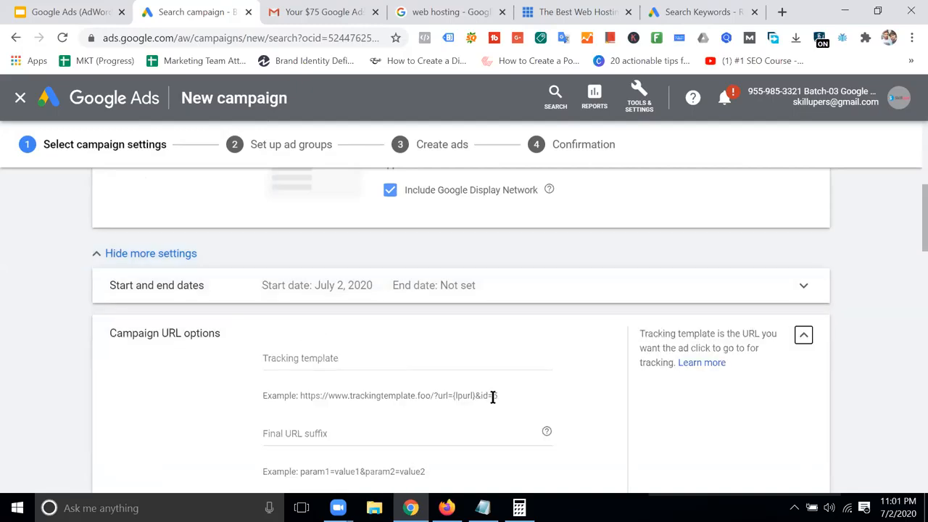
{"action": "scroll", "coordinate": [492, 366], "scroll_direction": "down", "scroll_amount": 2}
{"action": "scroll", "coordinate": [456, 342], "scroll_direction": "up", "scroll_amount": 2}
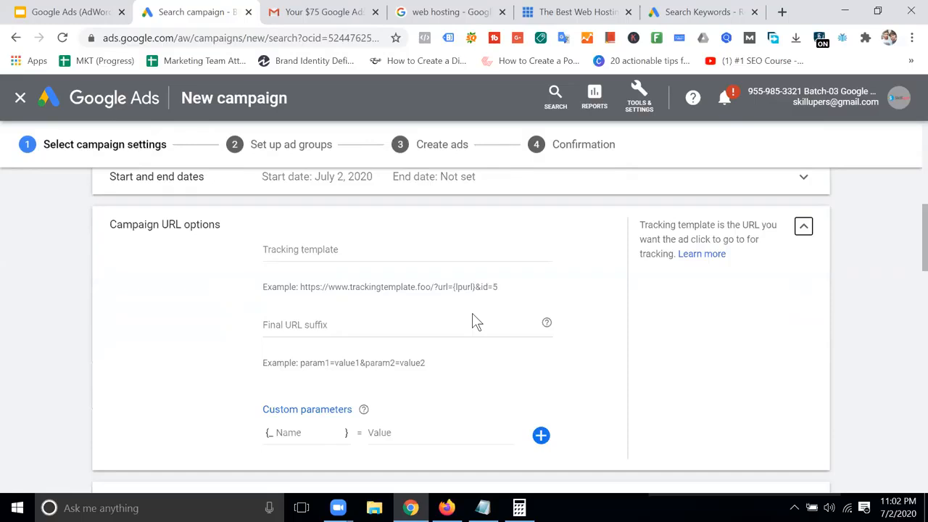
{"action": "scroll", "coordinate": [474, 321], "scroll_direction": "down", "scroll_amount": 3}
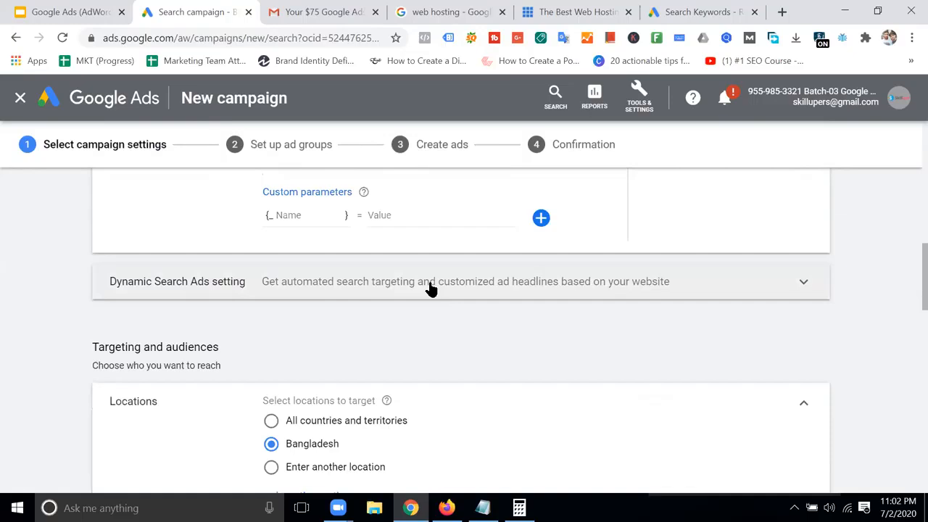
Review the location, language and audience settings, and set the average daily budget to $5
{"action": "scroll", "coordinate": [430, 287], "scroll_direction": "down", "scroll_amount": 5}
{"action": "scroll", "coordinate": [503, 282], "scroll_direction": "up", "scroll_amount": 3}
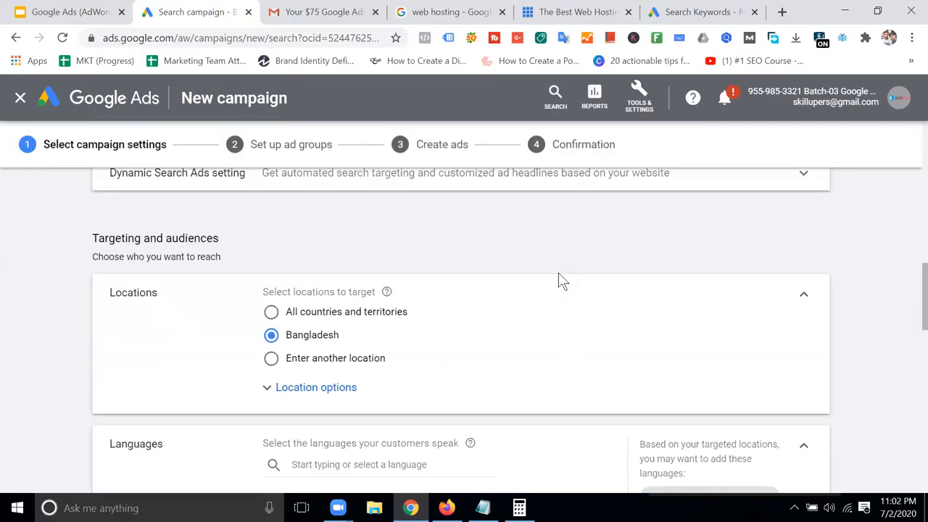
{"action": "scroll", "coordinate": [558, 281], "scroll_direction": "down", "scroll_amount": 3}
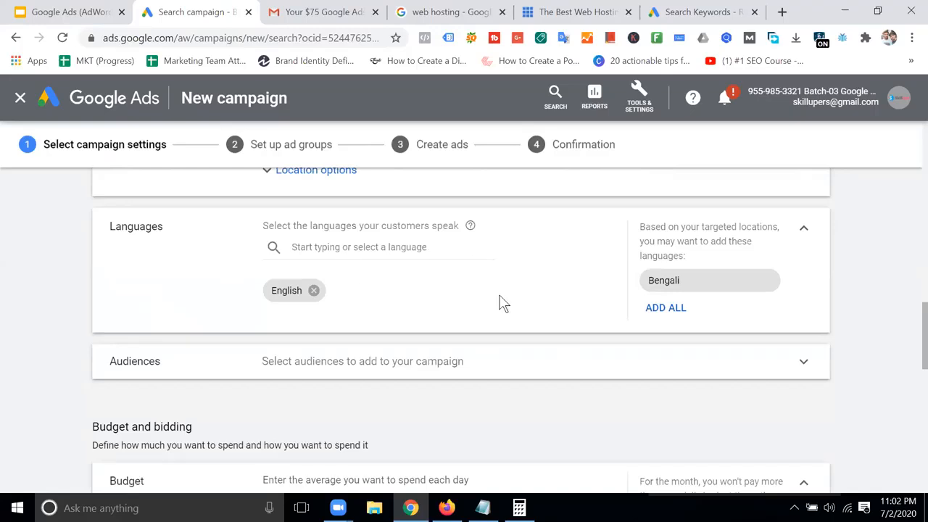
{"action": "scroll", "coordinate": [544, 281], "scroll_direction": "down", "scroll_amount": 2}
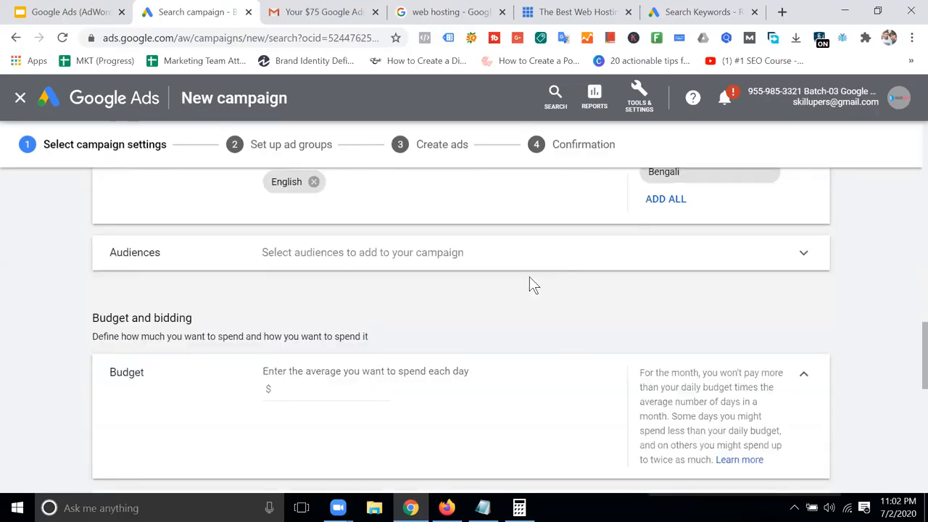
{"action": "scroll", "coordinate": [415, 267], "scroll_direction": "down", "scroll_amount": 2}
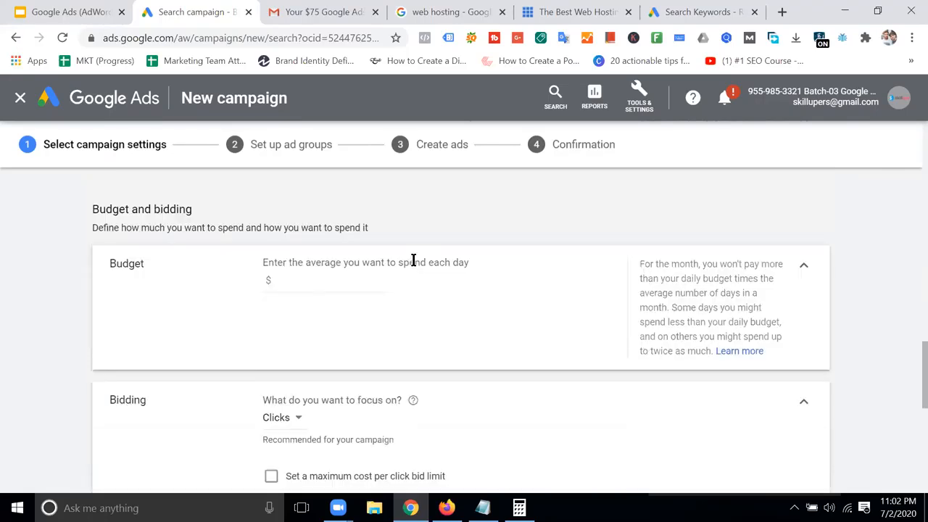
{"action": "left_click", "coordinate": [309, 278]}
{"action": "type", "text": "5"}
{"action": "left_click", "coordinate": [568, 316]}
Switch to direct bid strategy selection and examine the automated and manual strategies, keeping Maximize clicks
{"action": "scroll", "coordinate": [510, 303], "scroll_direction": "down", "scroll_amount": 2}
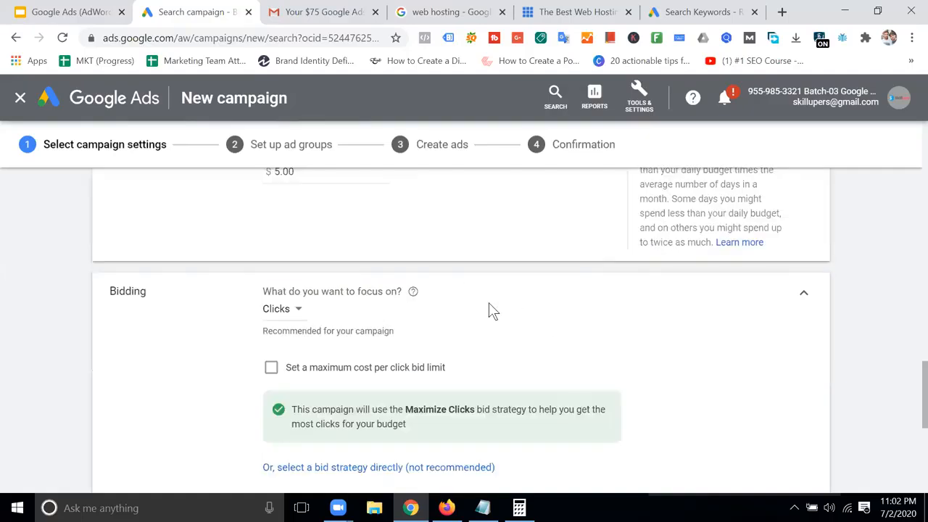
{"action": "left_click", "coordinate": [385, 467]}
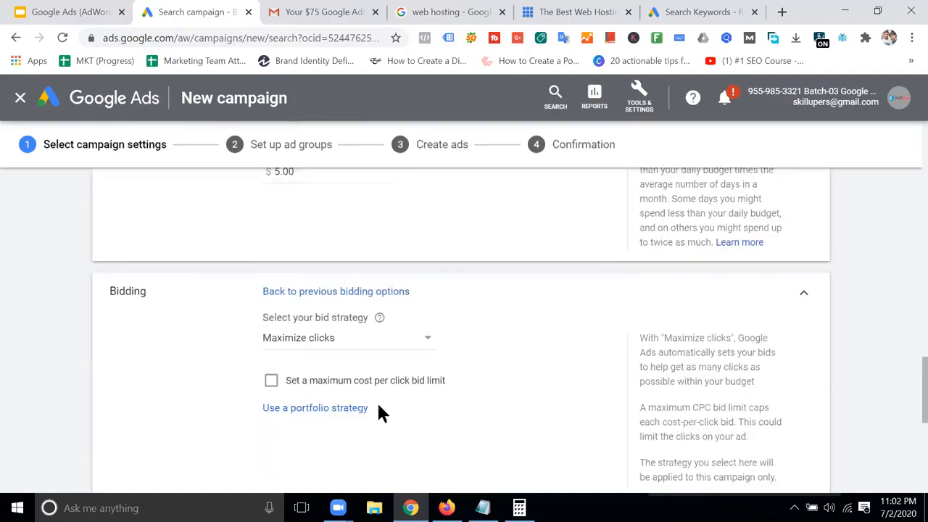
{"action": "left_click", "coordinate": [362, 344]}
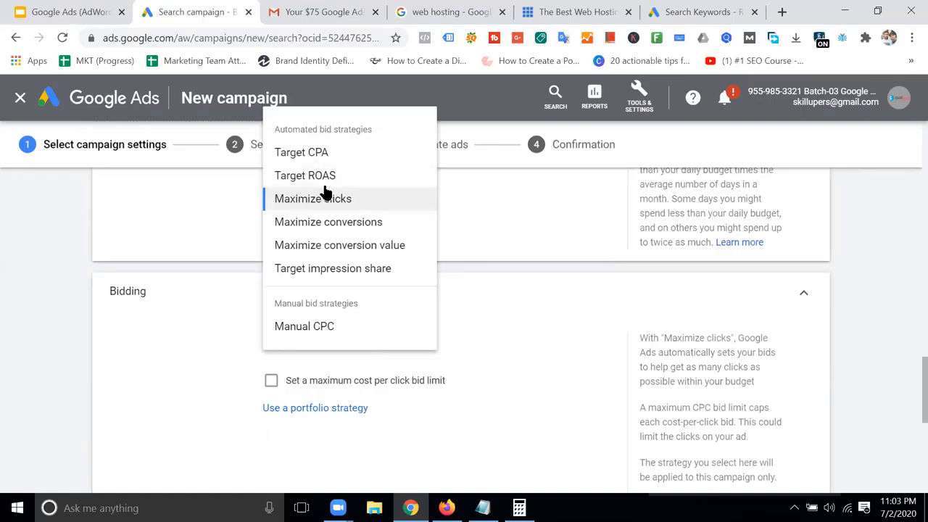
{"action": "left_click", "coordinate": [602, 333]}
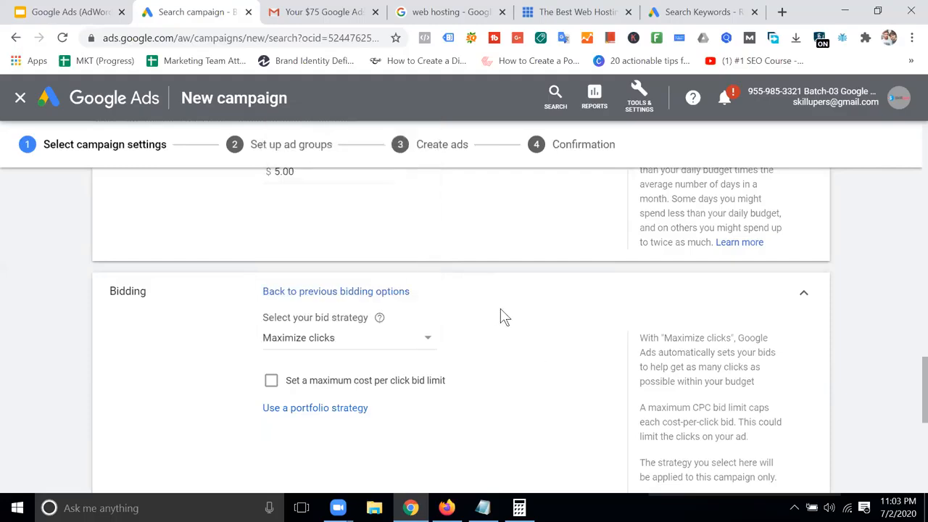
{"action": "scroll", "coordinate": [413, 305], "scroll_direction": "up", "scroll_amount": 2}
{"action": "scroll", "coordinate": [385, 300], "scroll_direction": "down", "scroll_amount": 2}
Expand the additional settings below Bidding and examine the day options of the ad schedule
{"action": "scroll", "coordinate": [501, 319], "scroll_direction": "down", "scroll_amount": 3}
{"action": "scroll", "coordinate": [500, 300], "scroll_direction": "down", "scroll_amount": 2}
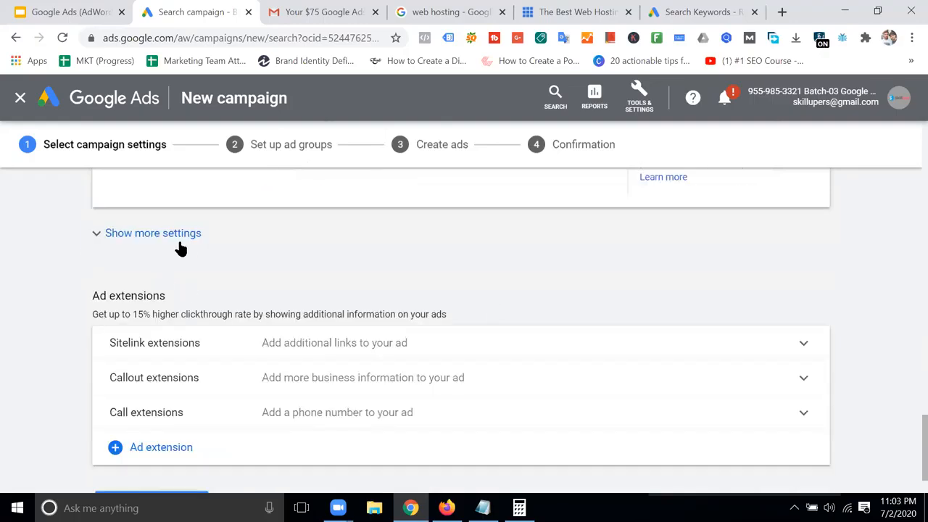
{"action": "left_click", "coordinate": [416, 239]}
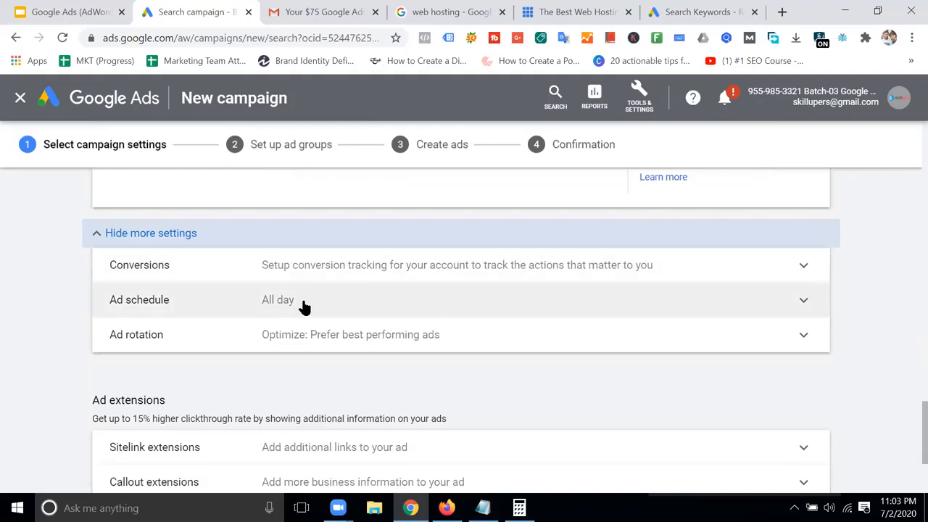
{"action": "left_click", "coordinate": [359, 304]}
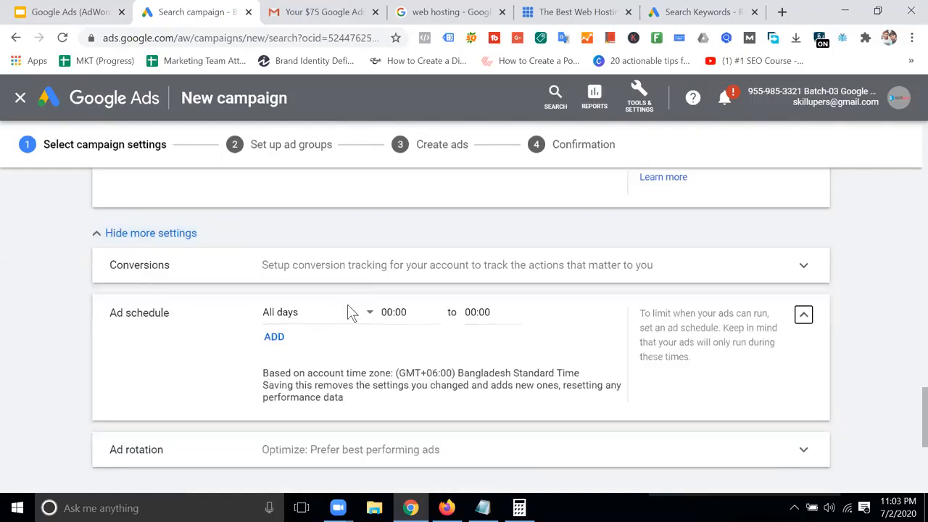
{"action": "left_click", "coordinate": [328, 317]}
{"action": "left_click", "coordinate": [169, 344]}
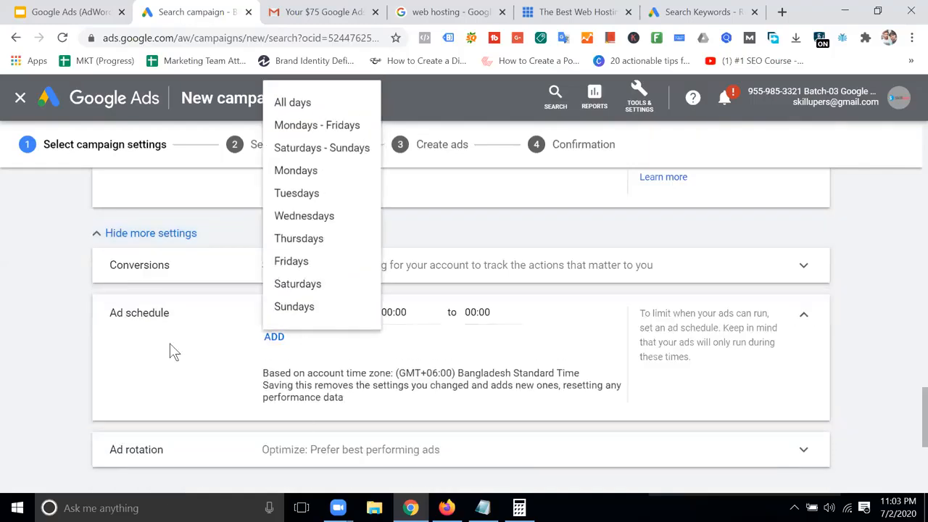
Examine the available ad extension types, and save the campaign settings without adding an extension
{"action": "scroll", "coordinate": [464, 297], "scroll_direction": "down", "scroll_amount": 2}
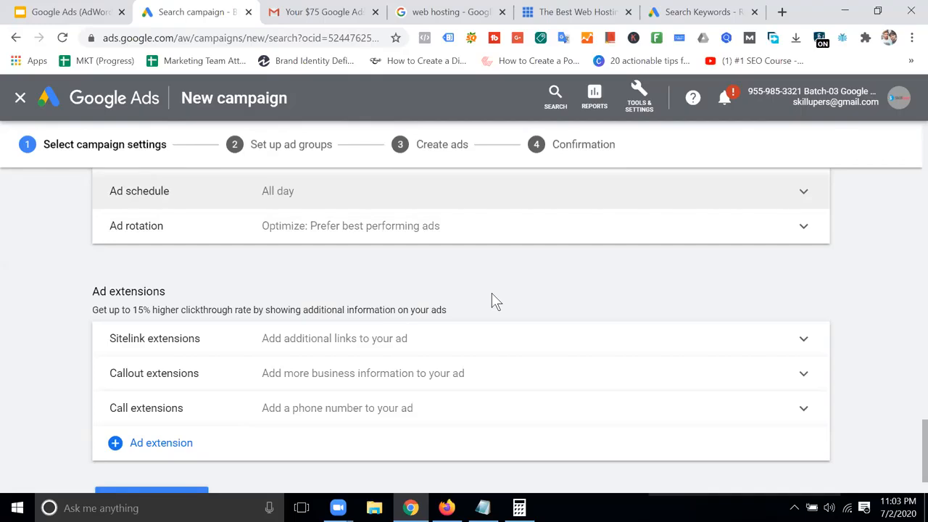
{"action": "scroll", "coordinate": [514, 292], "scroll_direction": "down", "scroll_amount": 2}
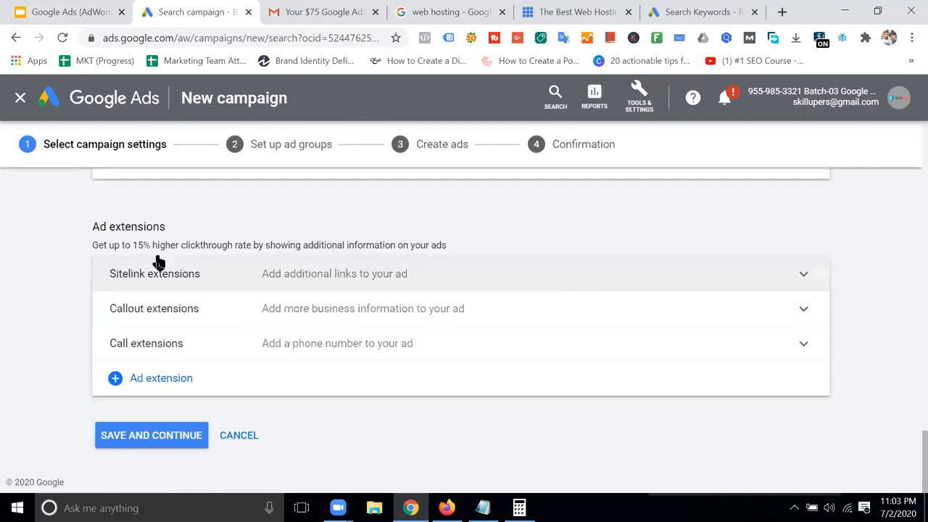
{"action": "left_click", "coordinate": [179, 389]}
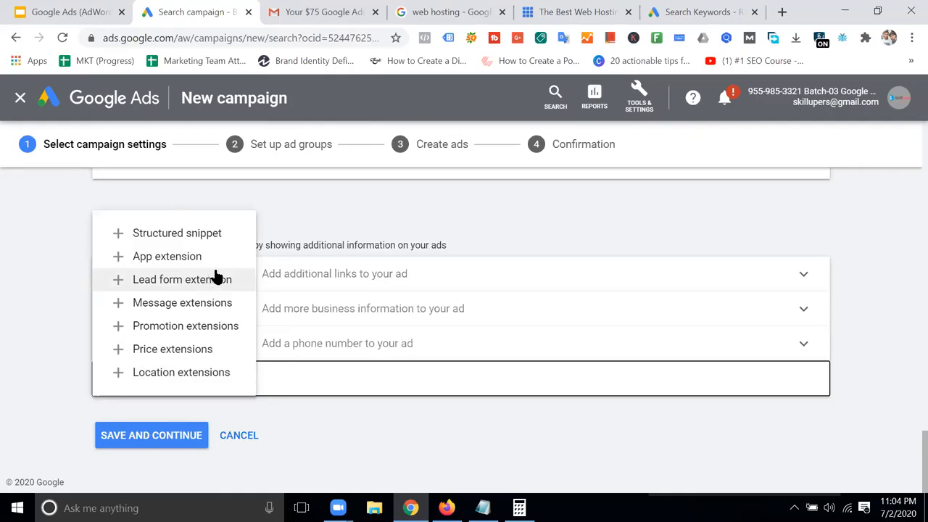
{"action": "left_click", "coordinate": [533, 232]}
{"action": "left_click", "coordinate": [179, 435]}
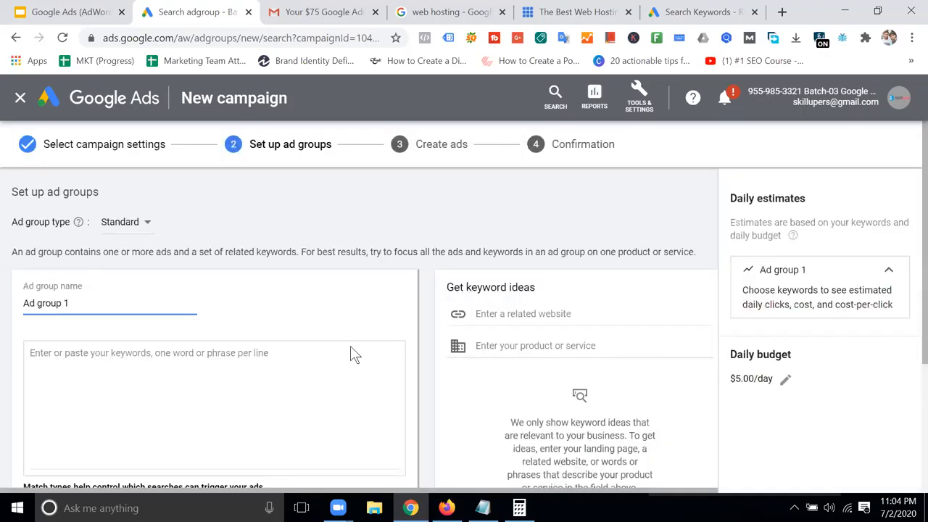
Look over the ad group setup, and show the Google Ads Account Structure slide in the Google Ads (AdWords) presentation in Google Slides
{"action": "scroll", "coordinate": [350, 346], "scroll_direction": "down", "scroll_amount": 2}
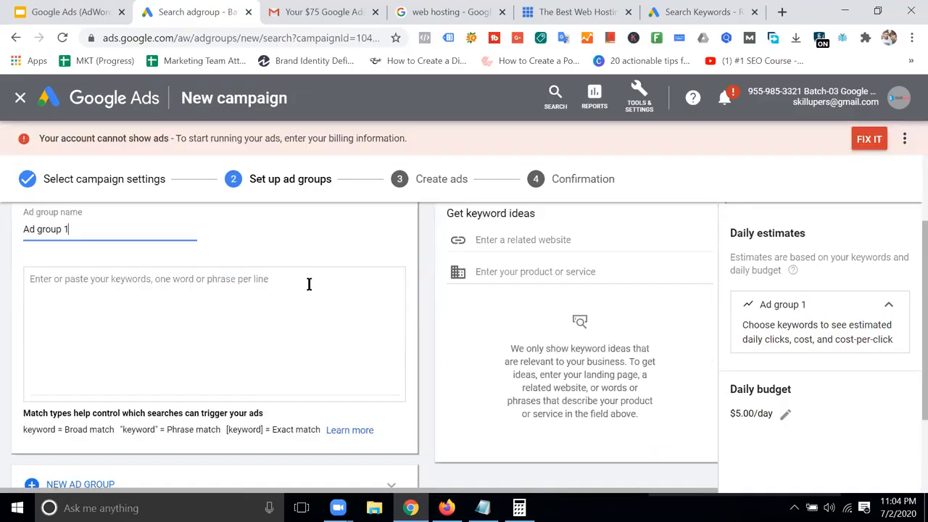
{"action": "scroll", "coordinate": [309, 283], "scroll_direction": "up", "scroll_amount": 2}
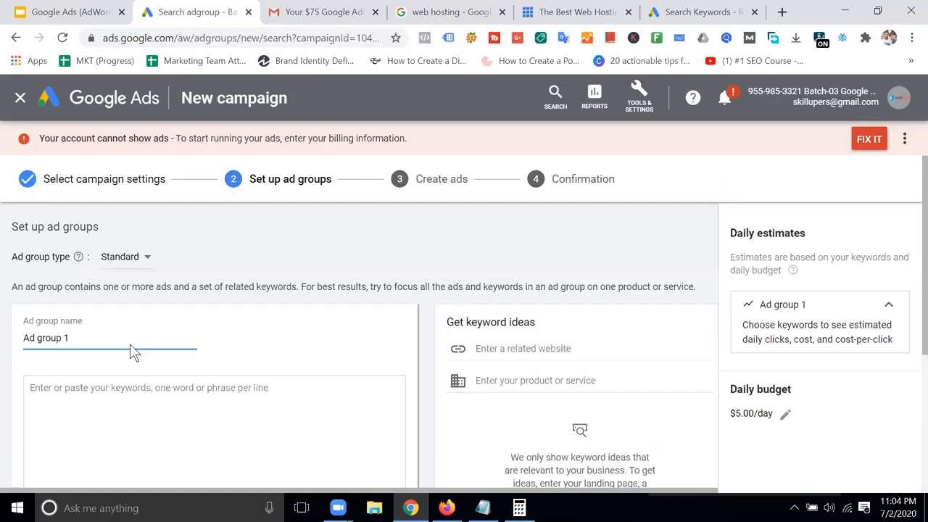
{"action": "left_click", "coordinate": [89, 11]}
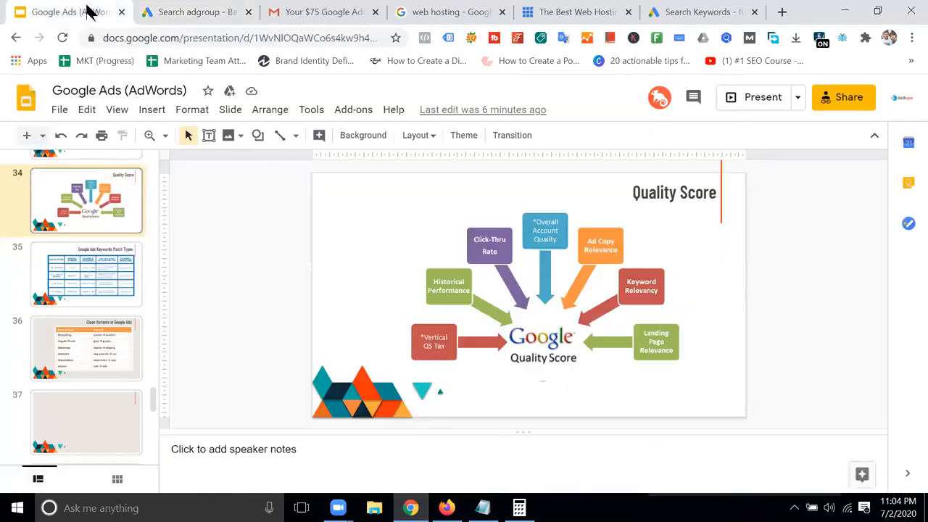
{"action": "scroll", "coordinate": [106, 293], "scroll_direction": "up", "scroll_amount": 2}
{"action": "scroll", "coordinate": [106, 294], "scroll_direction": "up", "scroll_amount": 14}
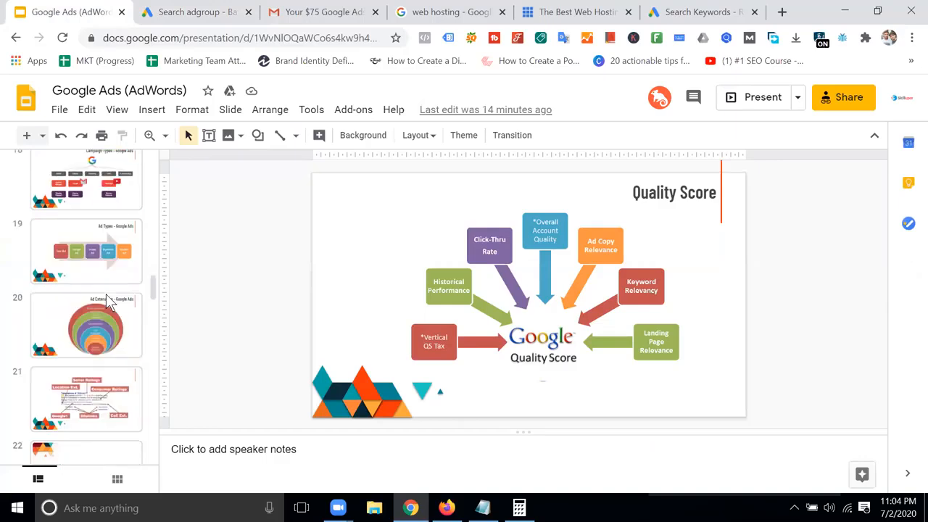
{"action": "scroll", "coordinate": [106, 294], "scroll_direction": "up", "scroll_amount": 3}
{"action": "left_click", "coordinate": [98, 296]}
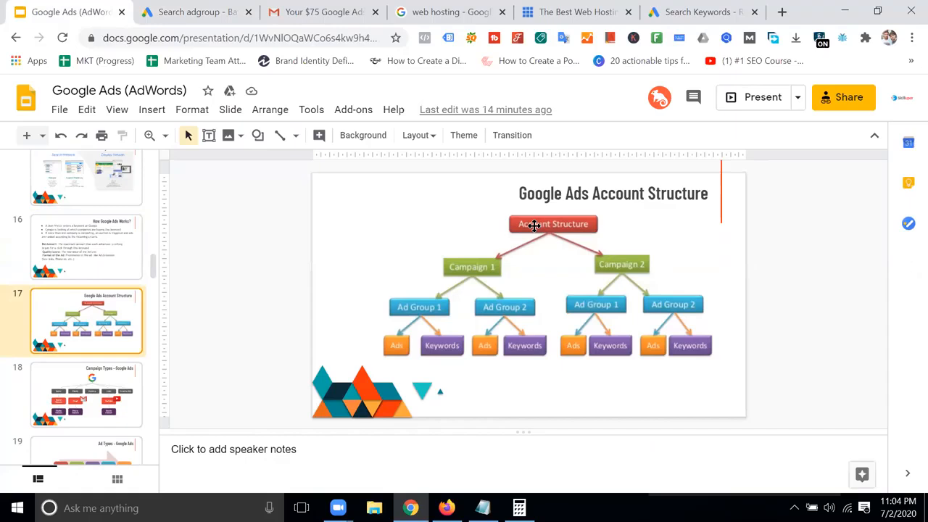
Return to the Google Ads ad group setup and view the list of accounts under the profile
{"action": "left_click", "coordinate": [904, 106]}
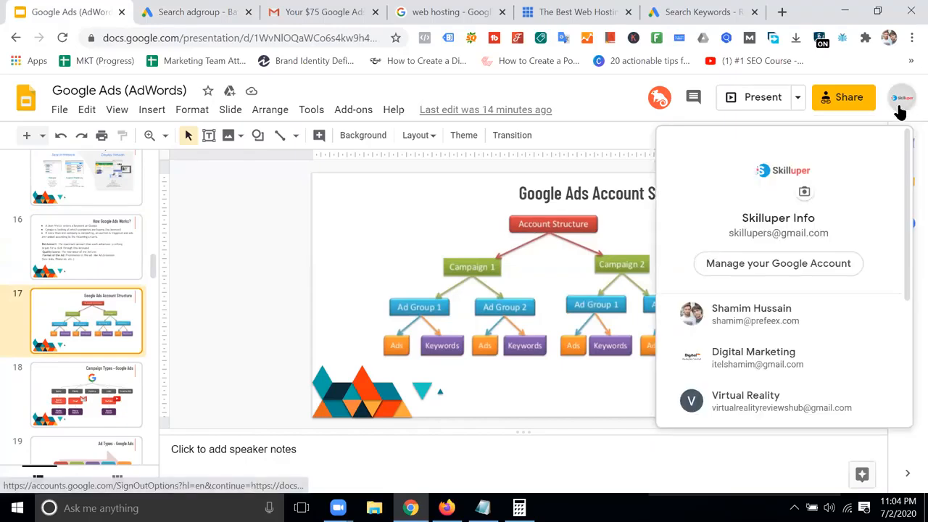
{"action": "left_click", "coordinate": [608, 112]}
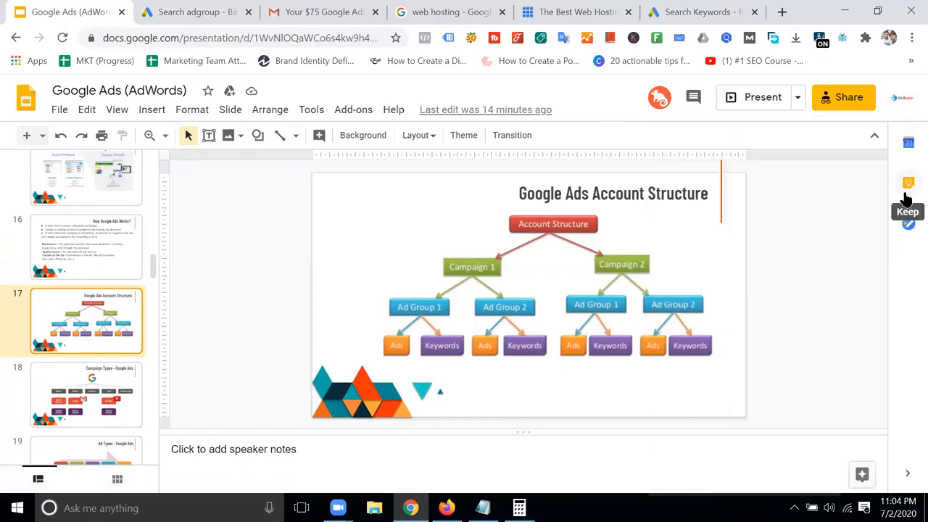
{"action": "left_click", "coordinate": [206, 12]}
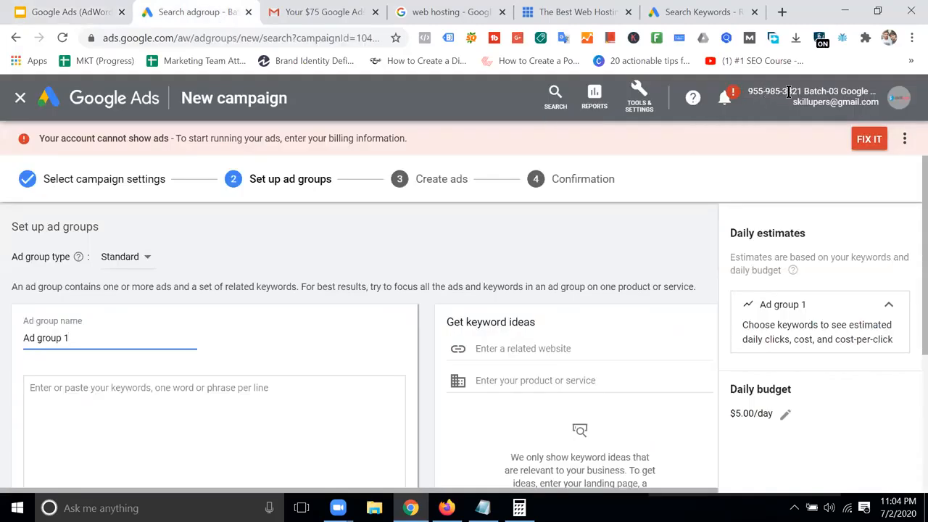
{"action": "left_click", "coordinate": [903, 105]}
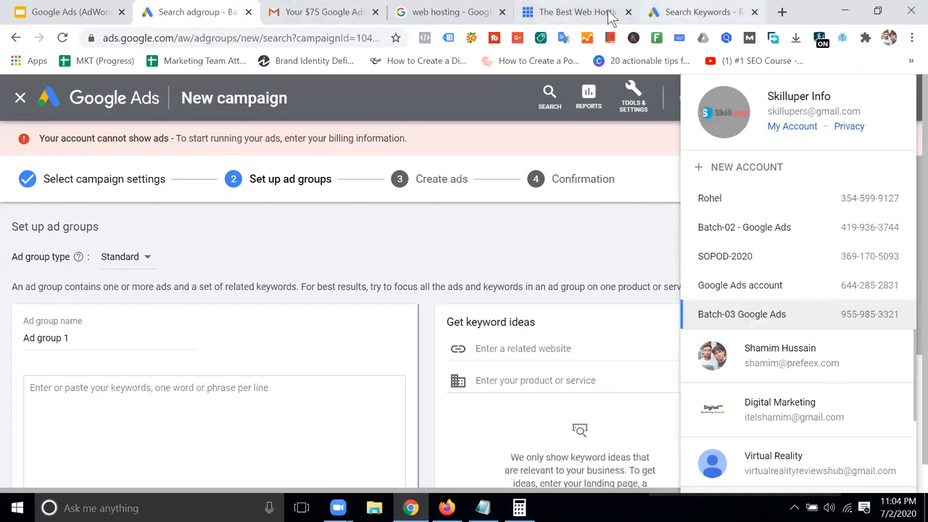
{"action": "left_click", "coordinate": [373, 252]}
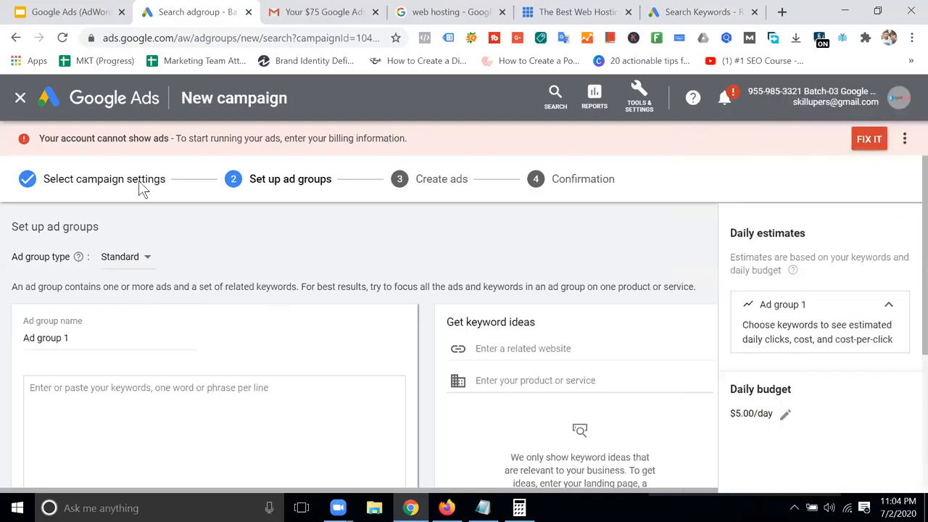
Highlight the campaign creation stages Select campaign settings, Set up ad groups and Create ads one after another
{"action": "left_click_drag", "start_coordinate": [174, 185], "coordinate": [36, 182]}
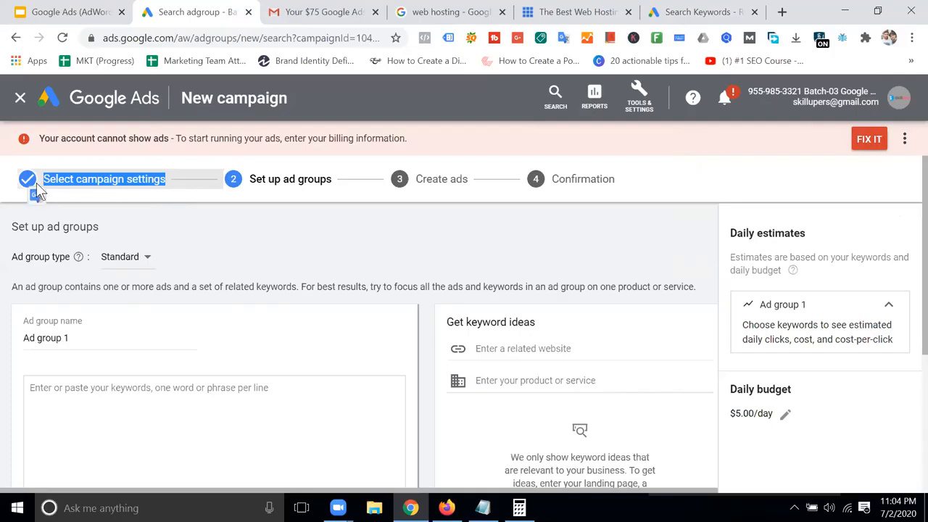
{"action": "left_click", "coordinate": [394, 239]}
{"action": "left_click_drag", "start_coordinate": [251, 181], "coordinate": [338, 183]}
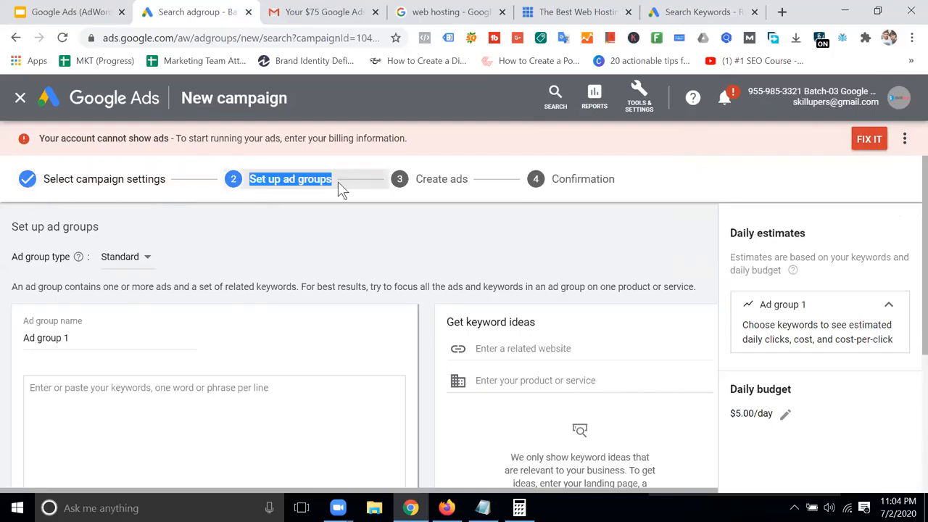
{"action": "left_click_drag", "start_coordinate": [415, 182], "coordinate": [482, 188]}
{"action": "left_click", "coordinate": [437, 240]}
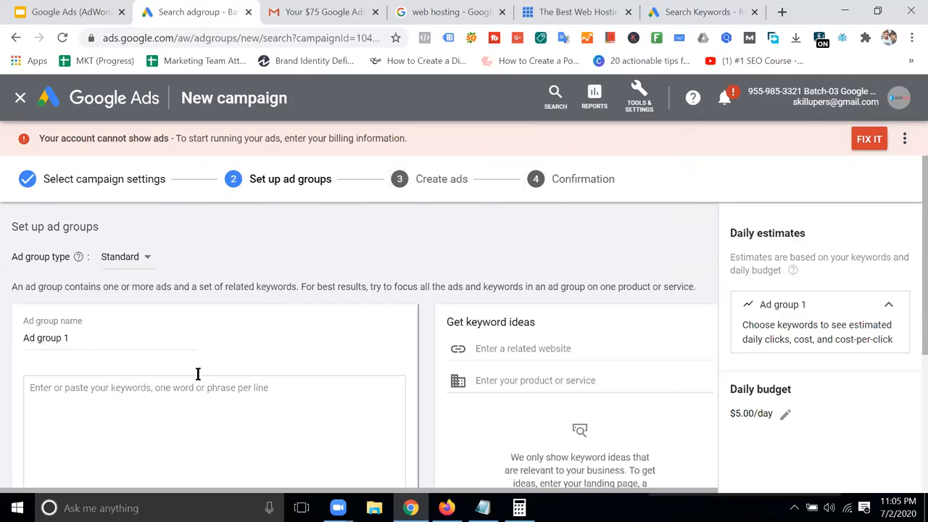
Enter "web hosting" as a keyword for Ad group 1
{"action": "scroll", "coordinate": [197, 373], "scroll_direction": "down", "scroll_amount": 2}
{"action": "left_click", "coordinate": [153, 282]}
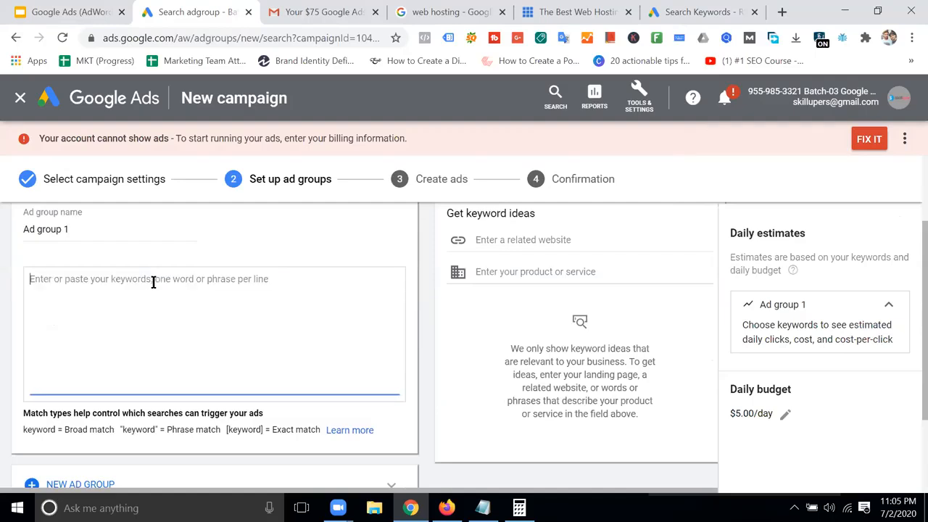
{"action": "type", "text": "web hosting"}
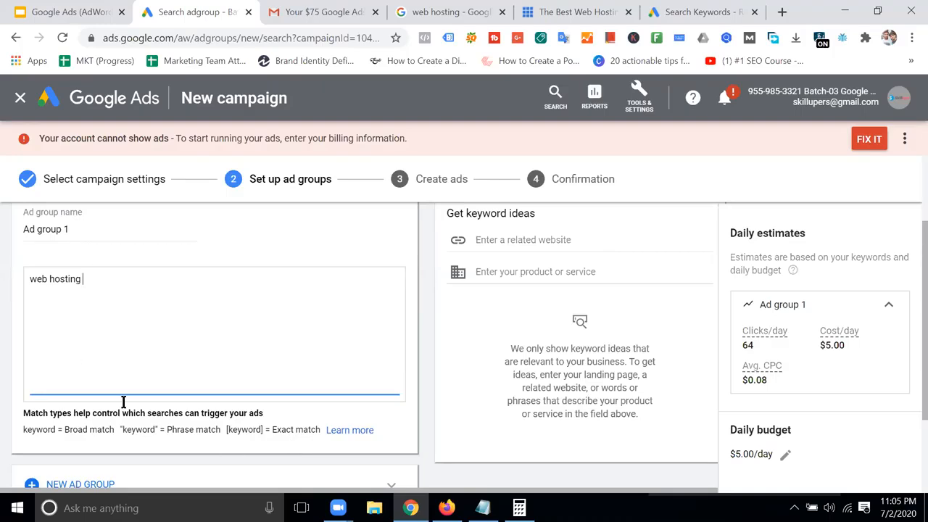
{"action": "scroll", "coordinate": [144, 346], "scroll_direction": "up", "scroll_amount": 2}
{"action": "scroll", "coordinate": [337, 364], "scroll_direction": "down", "scroll_amount": 3}
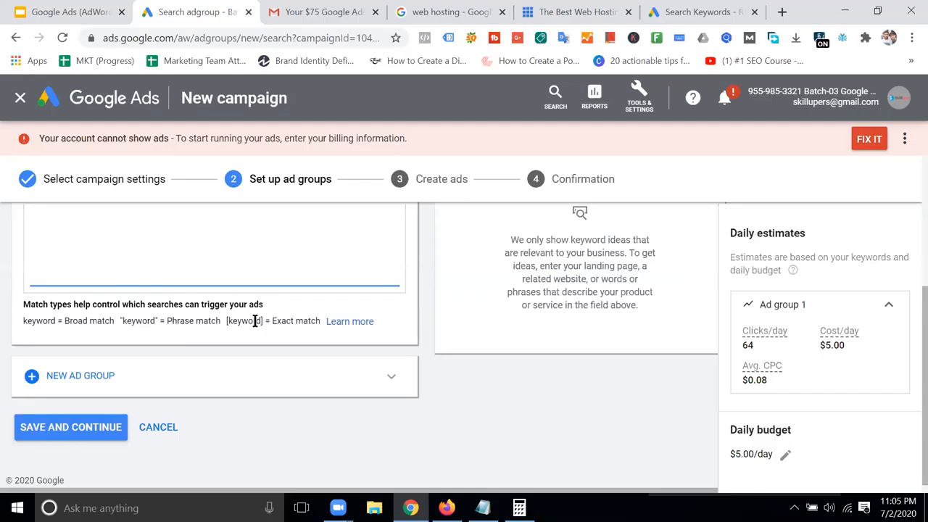
{"action": "scroll", "coordinate": [255, 320], "scroll_direction": "up", "scroll_amount": 3}
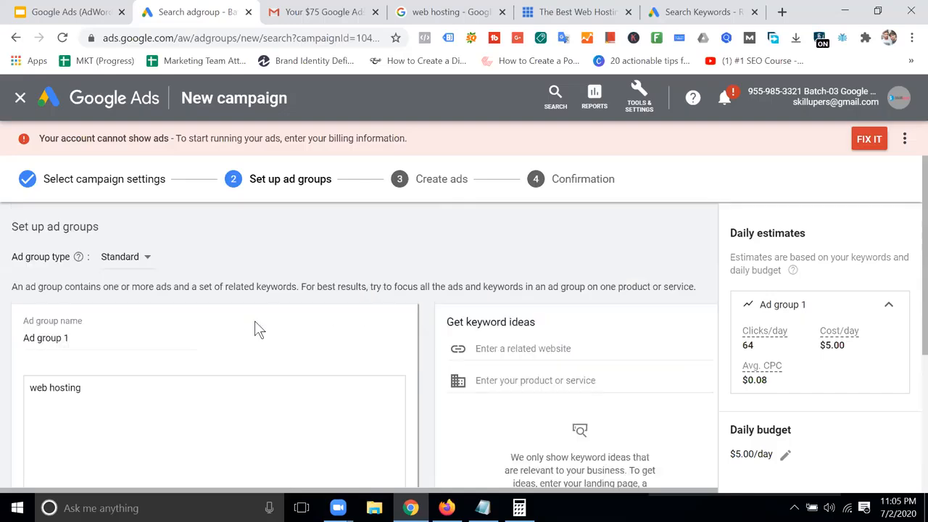
{"action": "left_click", "coordinate": [105, 393]}
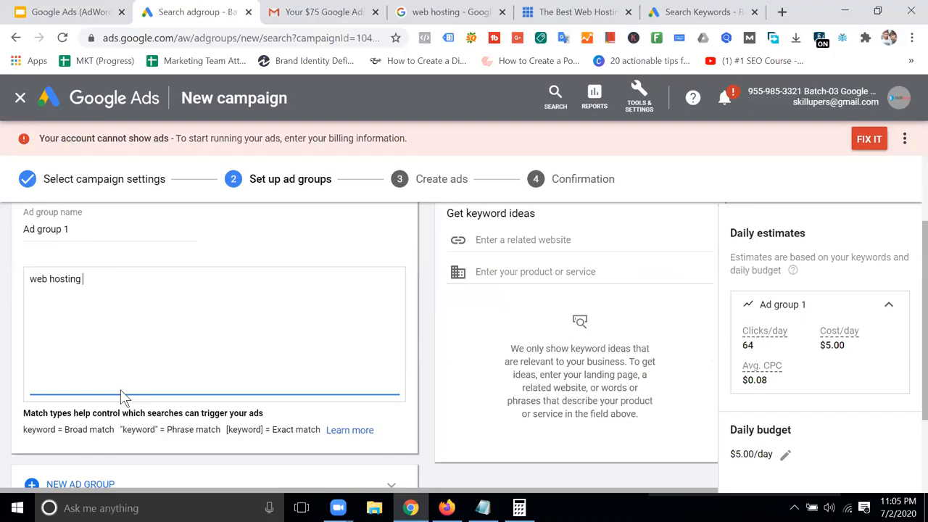
{"action": "left_click", "coordinate": [520, 236]}
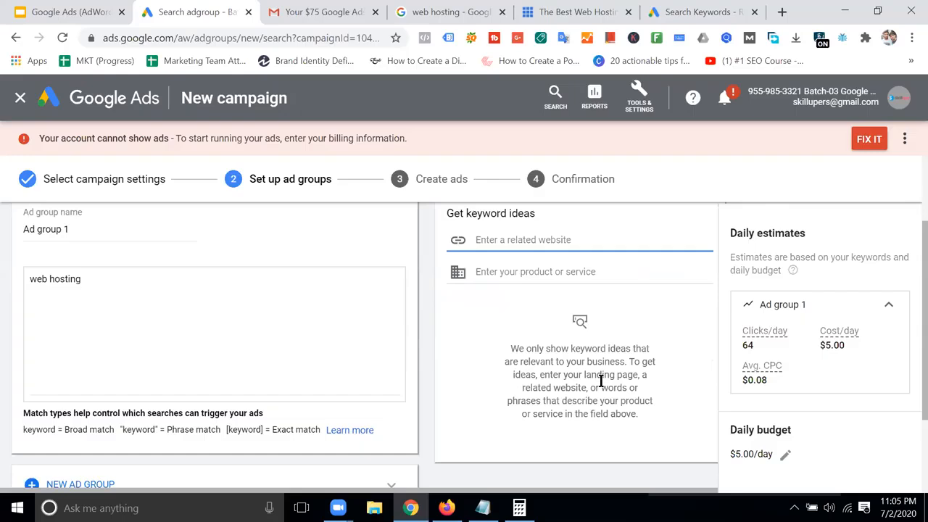
{"action": "left_click", "coordinate": [589, 6]}
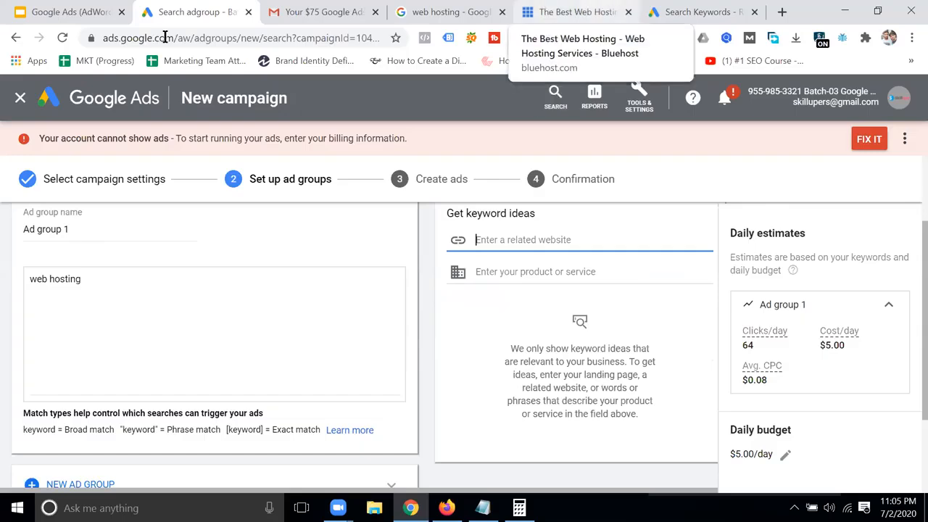
{"action": "left_click_drag", "start_coordinate": [165, 38], "coordinate": [22, 40]}
{"action": "left_click", "coordinate": [21, 41]}
{"action": "left_click", "coordinate": [185, 10]}
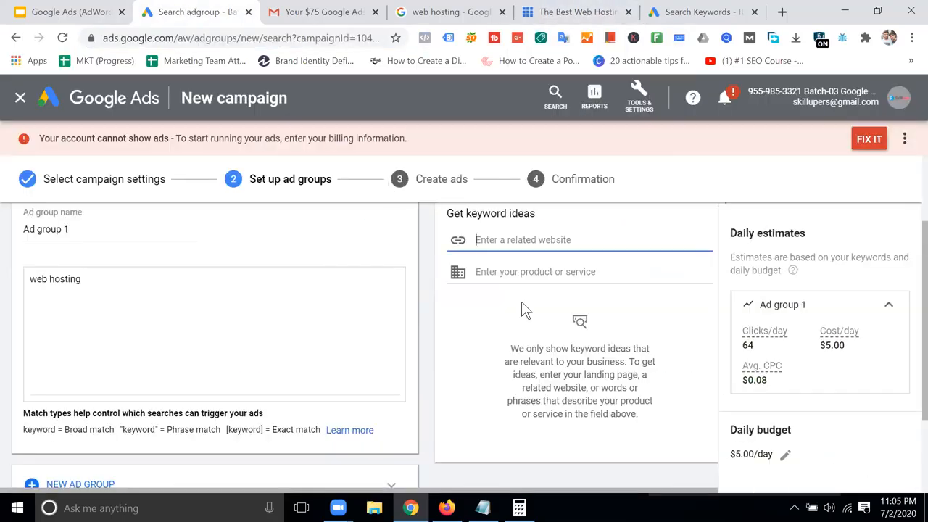
{"action": "type", "text": "https://www.bluehost.com/"}
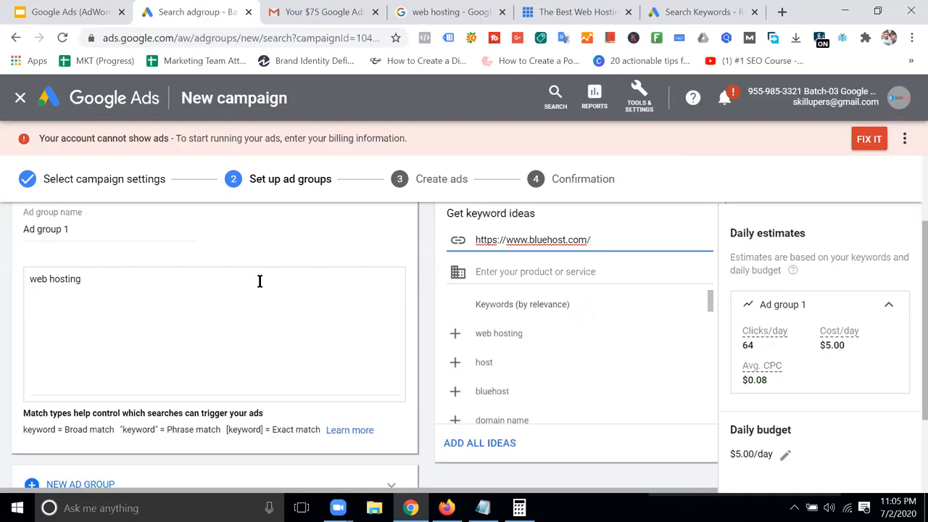
Look over the match types and ad group settings, and highlight the "web hosting" keyword in Ad group 1
{"action": "scroll", "coordinate": [609, 327], "scroll_direction": "down", "scroll_amount": 2}
{"action": "scroll", "coordinate": [315, 311], "scroll_direction": "down", "scroll_amount": 3}
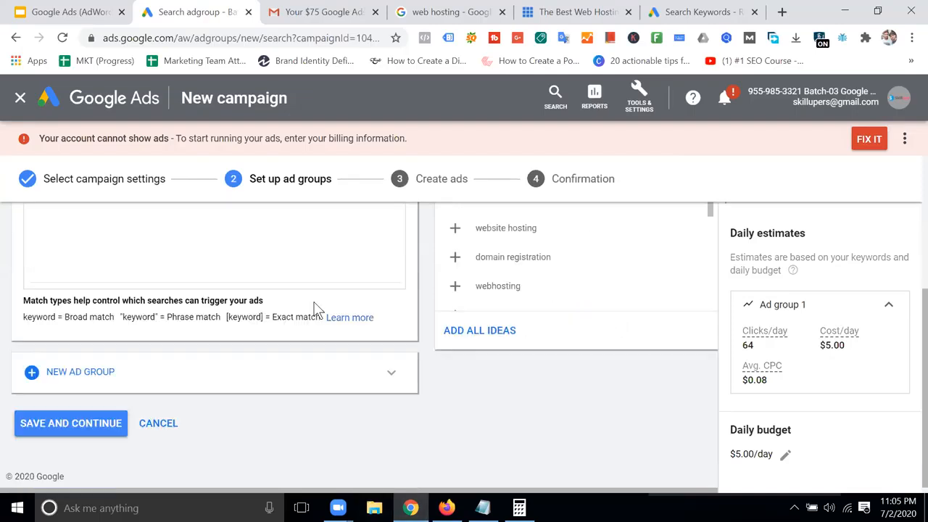
{"action": "scroll", "coordinate": [317, 272], "scroll_direction": "up", "scroll_amount": 3}
{"action": "scroll", "coordinate": [316, 267], "scroll_direction": "down", "scroll_amount": 3}
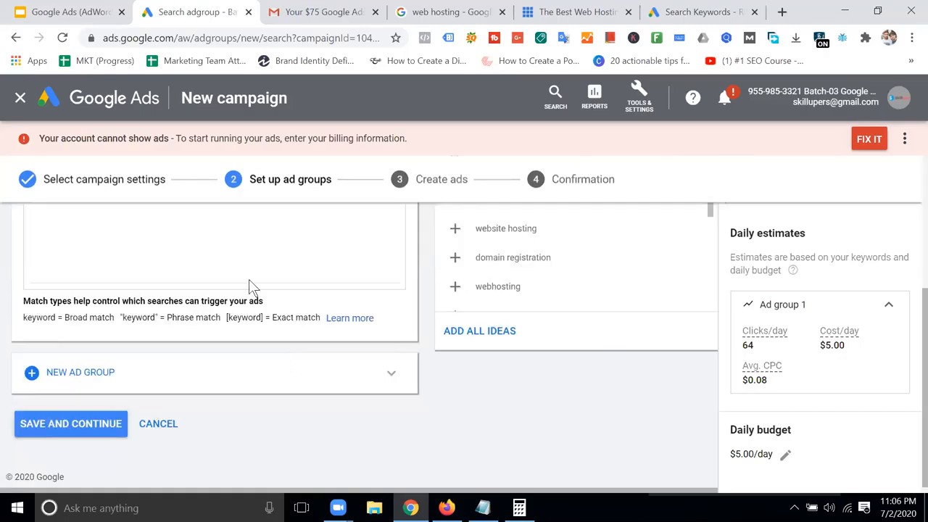
{"action": "scroll", "coordinate": [211, 420], "scroll_direction": "up", "scroll_amount": 3}
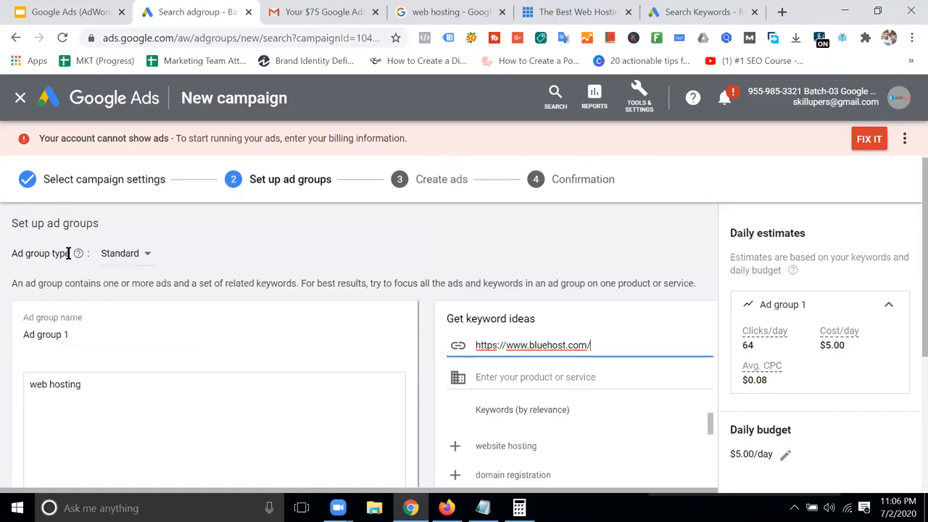
{"action": "left_click", "coordinate": [111, 382]}
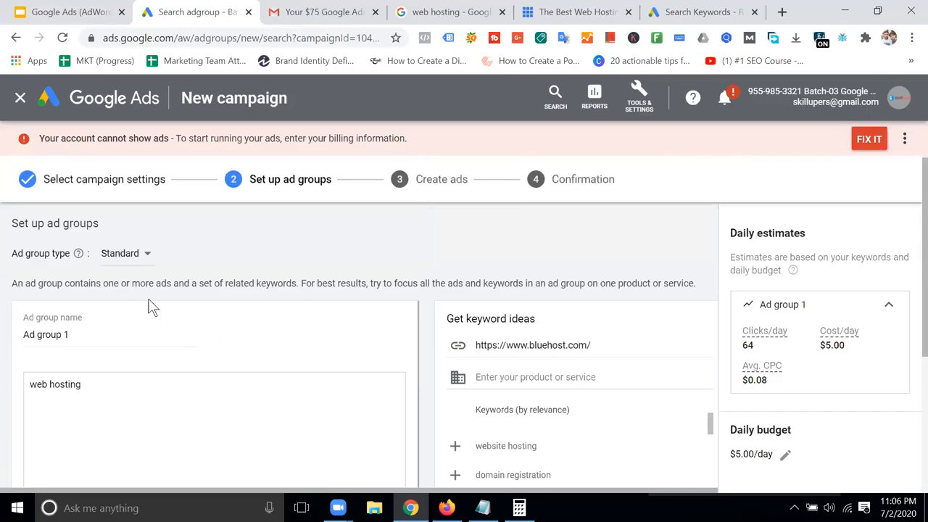
{"action": "key", "text": "ctrl+a"}
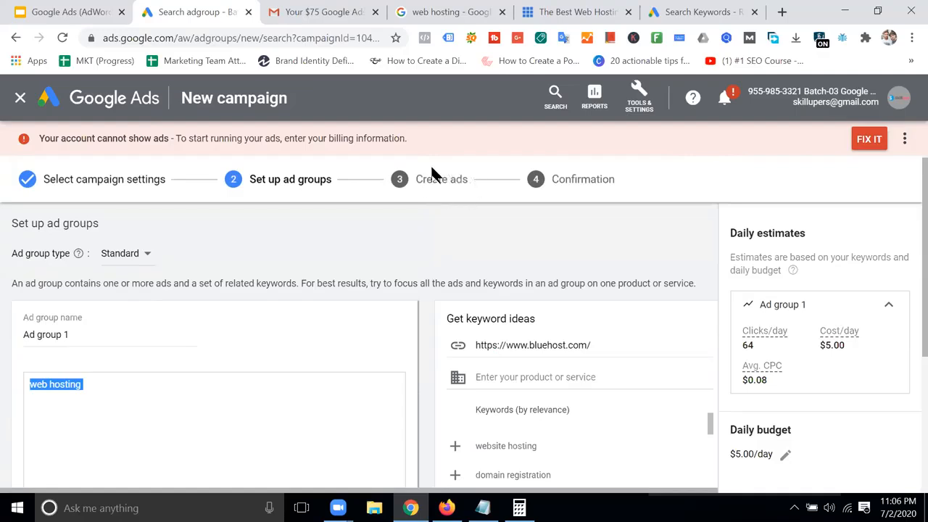
Add a second ad group below Ad group 1 and remove it again
{"action": "scroll", "coordinate": [302, 305], "scroll_direction": "down", "scroll_amount": 2}
{"action": "scroll", "coordinate": [302, 304], "scroll_direction": "down", "scroll_amount": 2}
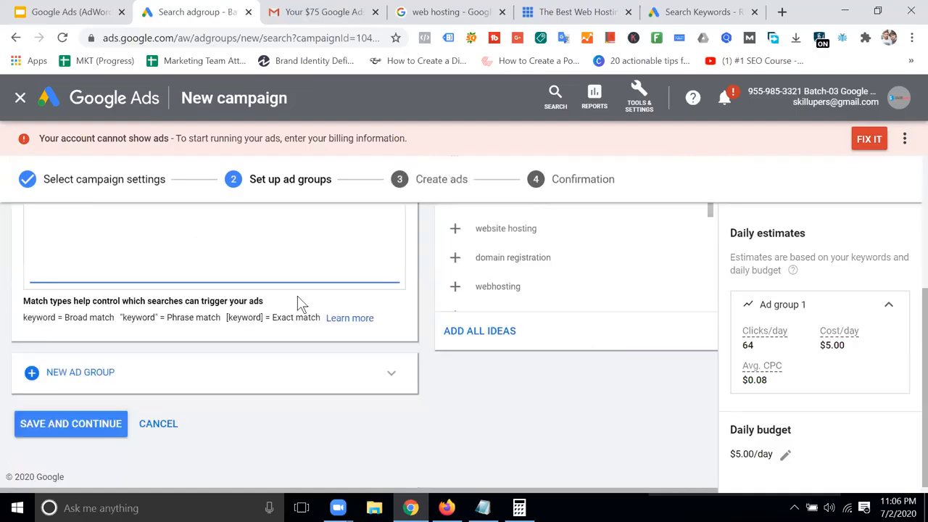
{"action": "left_click", "coordinate": [85, 376]}
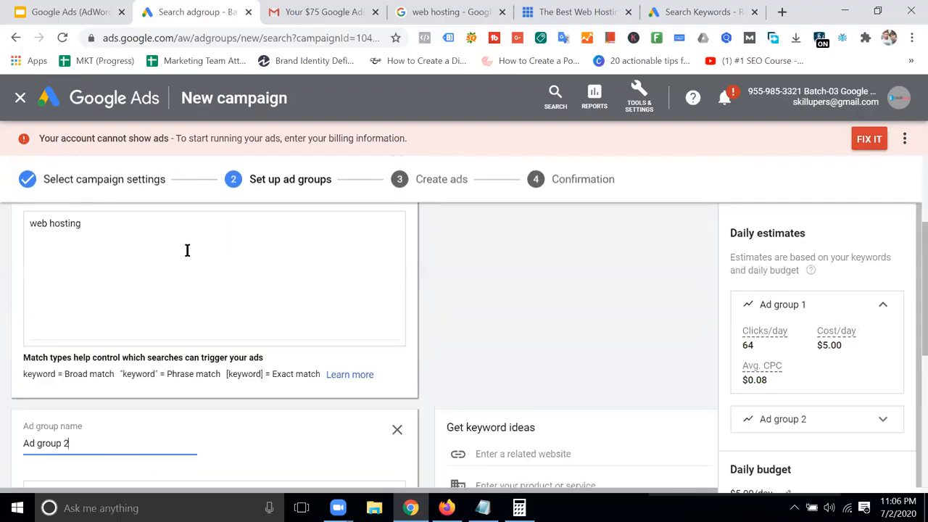
{"action": "scroll", "coordinate": [239, 392], "scroll_direction": "down", "scroll_amount": 2}
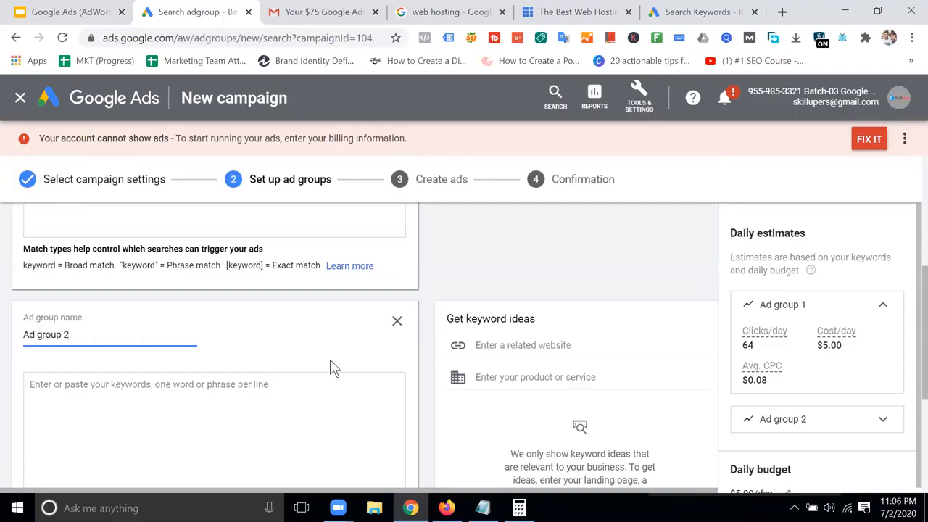
{"action": "left_click", "coordinate": [397, 322]}
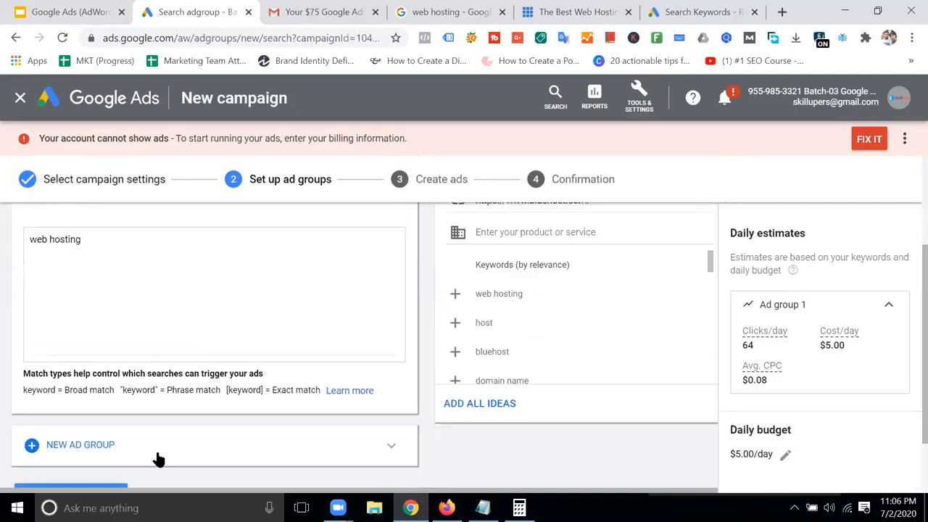
{"action": "scroll", "coordinate": [176, 395], "scroll_direction": "down", "scroll_amount": 1}
{"action": "left_click", "coordinate": [83, 433]}
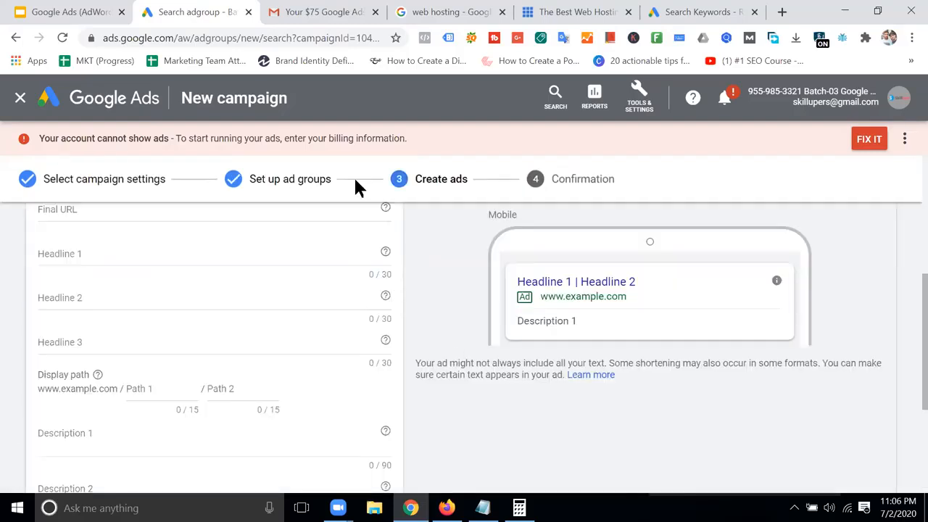
{"action": "scroll", "coordinate": [321, 307], "scroll_direction": "up", "scroll_amount": 3}
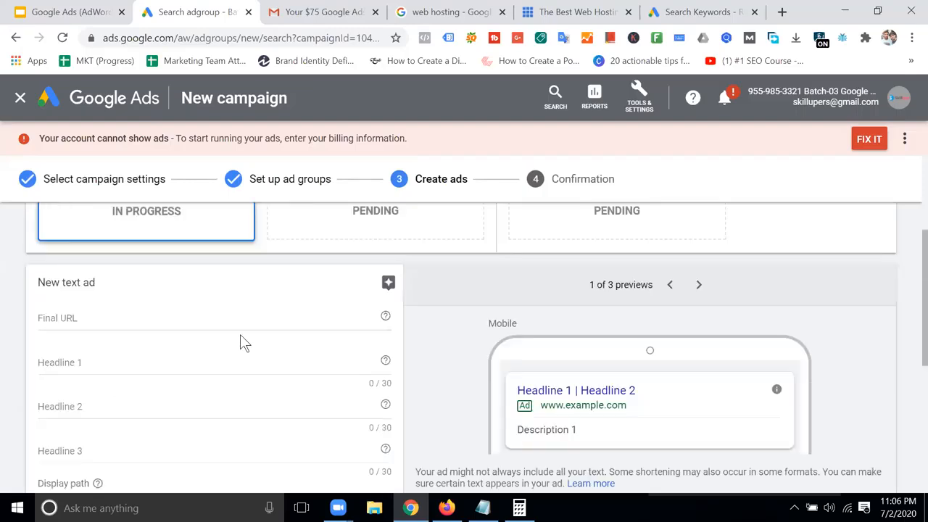
{"action": "scroll", "coordinate": [241, 338], "scroll_direction": "down", "scroll_amount": 2}
{"action": "left_click", "coordinate": [145, 317]}
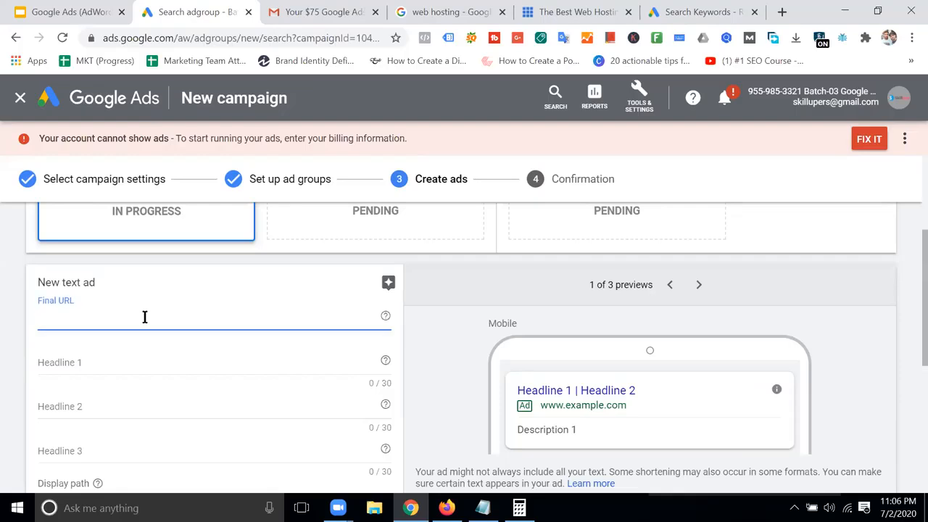
{"action": "left_click", "coordinate": [440, 12]}
{"action": "left_click", "coordinate": [564, 16]}
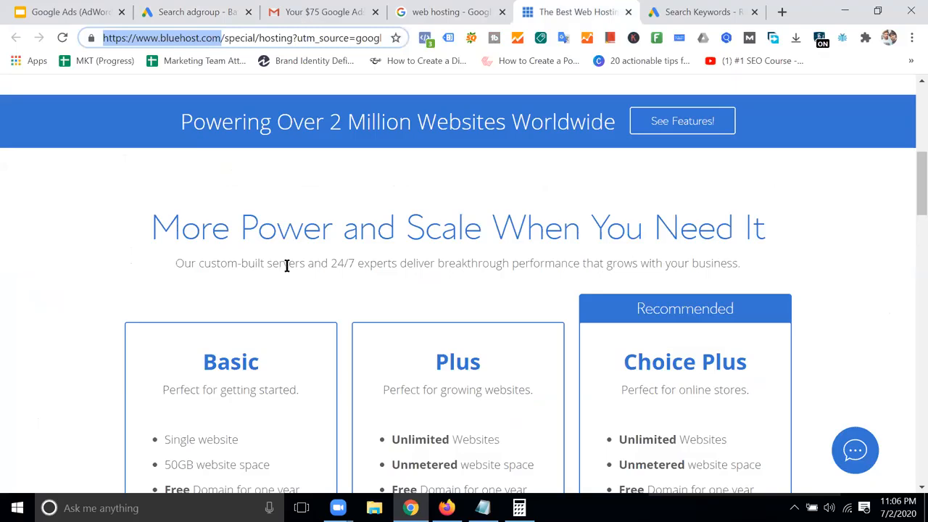
{"action": "left_click", "coordinate": [200, 8]}
{"action": "type", "text": "https://www.bluehost.com/"}
Set Headline 1, Headline 2 and Headline 3 of the text ad to "digital marketing"
{"action": "left_click", "coordinate": [125, 360]}
{"action": "type", "text": "digital ma"}
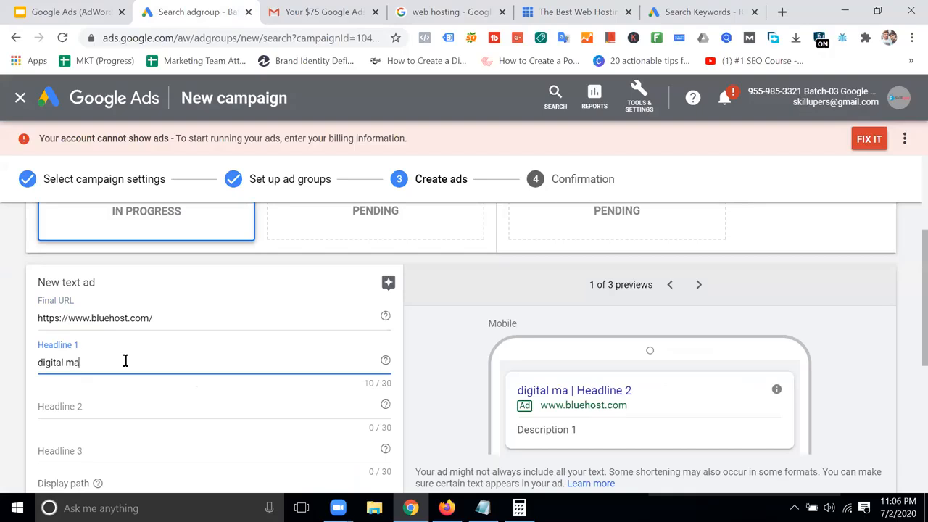
{"action": "type", "text": "rketing"}
{"action": "left_click", "coordinate": [91, 406]}
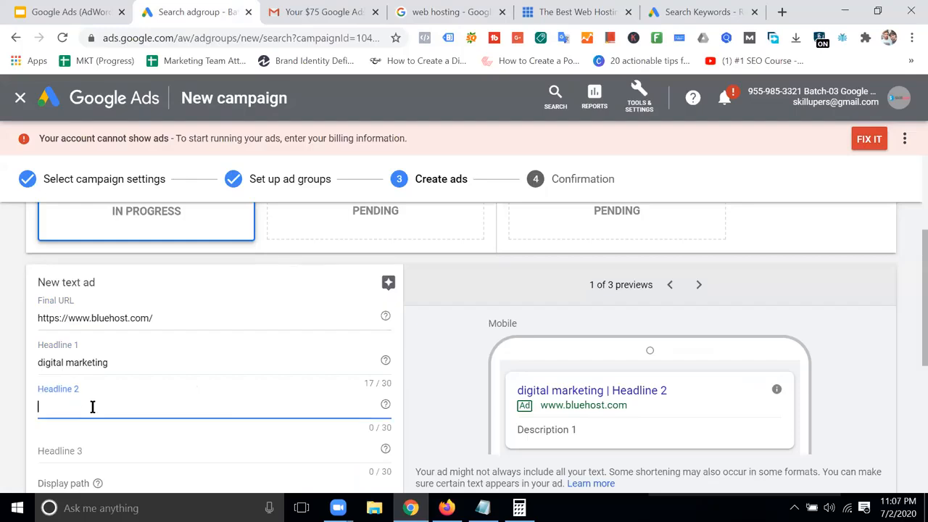
{"action": "left_click_drag", "start_coordinate": [130, 357], "coordinate": [8, 379]}
{"action": "key", "text": "ctrl+c"}
{"action": "left_click", "coordinate": [118, 404]}
{"action": "key", "text": "ctrl+v"}
{"action": "left_click", "coordinate": [100, 447]}
{"action": "key", "text": "ctrl+v"}
Set the text ad's display path to "digital" and "marketing"
{"action": "scroll", "coordinate": [200, 370], "scroll_direction": "down", "scroll_amount": 3}
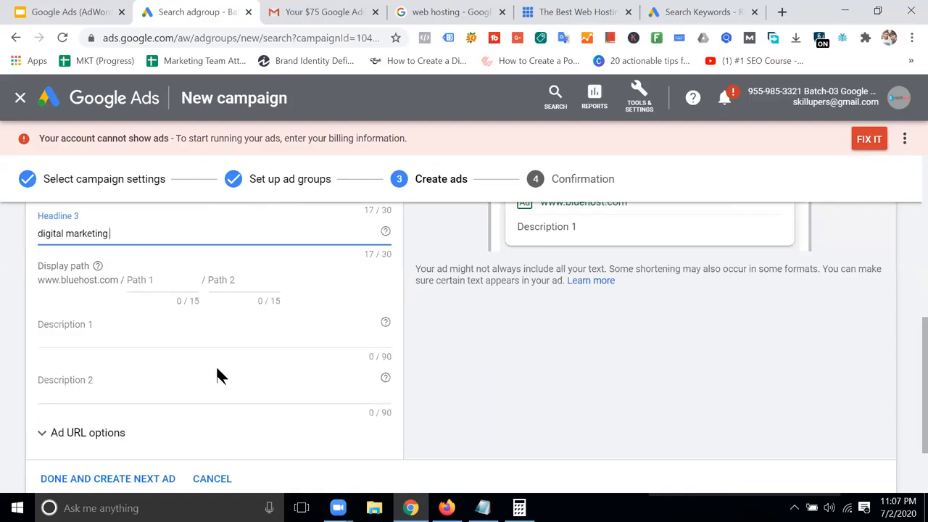
{"action": "scroll", "coordinate": [218, 374], "scroll_direction": "up", "scroll_amount": 2}
{"action": "left_click", "coordinate": [152, 388]}
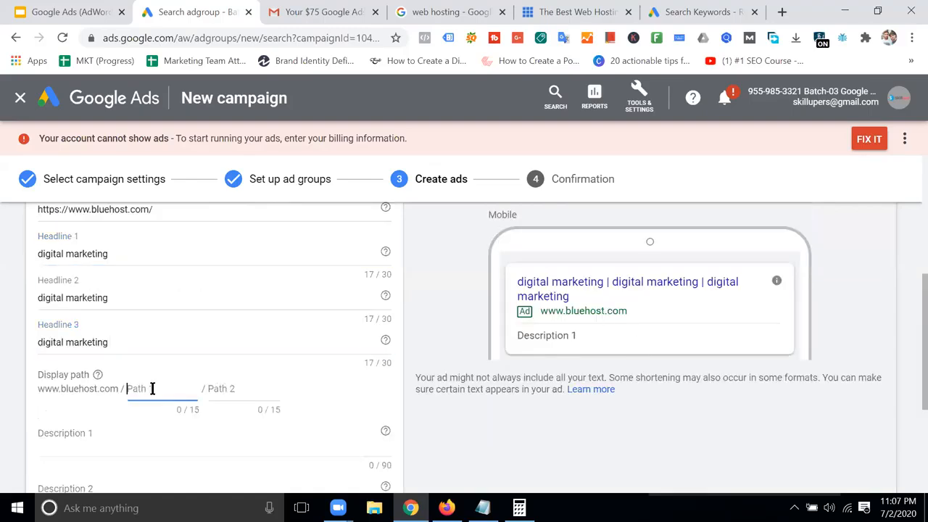
{"action": "type", "text": "digital"}
{"action": "key", "text": "Tab"}
{"action": "type", "text": "marketing"}
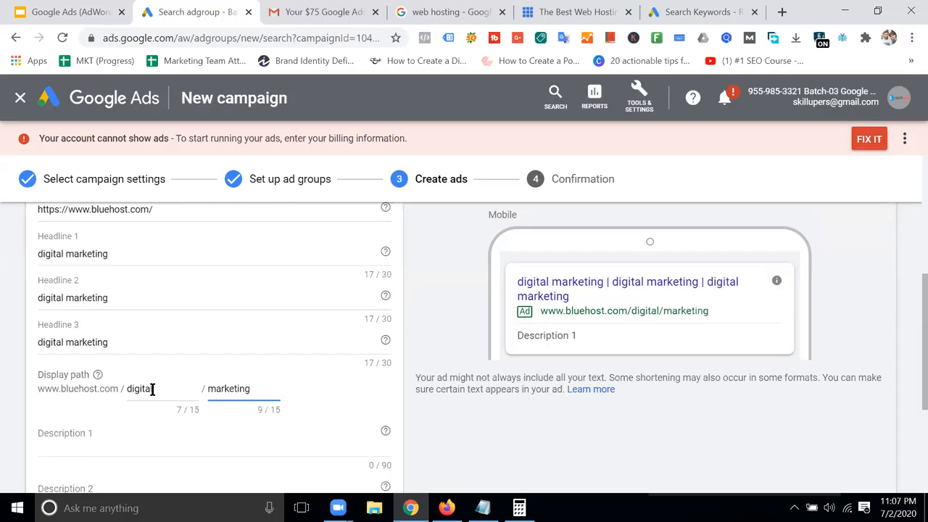
Fill in Description 1 and Description 2 of the text ad with "digital marketing"
{"action": "scroll", "coordinate": [152, 388], "scroll_direction": "down", "scroll_amount": 2}
{"action": "left_click", "coordinate": [104, 331]}
{"action": "key", "text": "ctrl+v"}
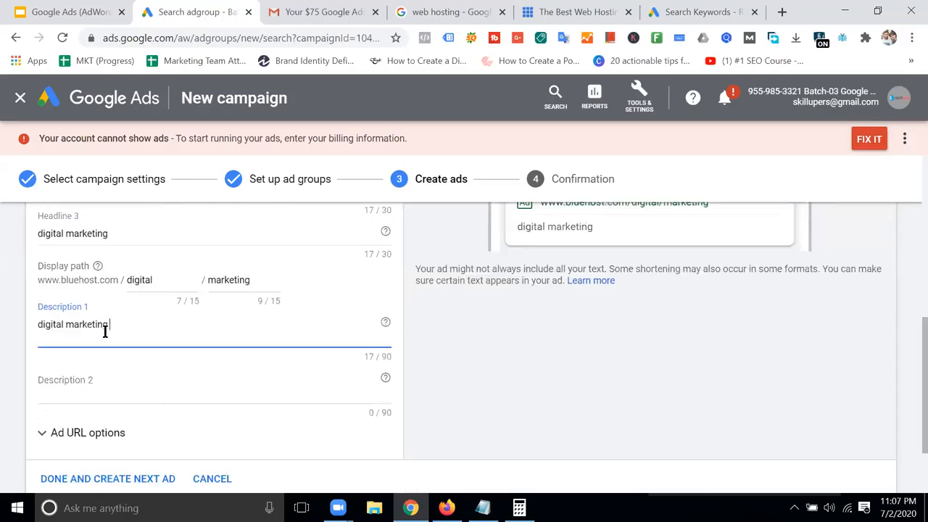
{"action": "left_click", "coordinate": [113, 380]}
{"action": "key", "text": "ctrl+v"}
View the text ad's URL options and collapse them again
{"action": "left_click", "coordinate": [109, 435]}
{"action": "scroll", "coordinate": [251, 349], "scroll_direction": "down", "scroll_amount": 5}
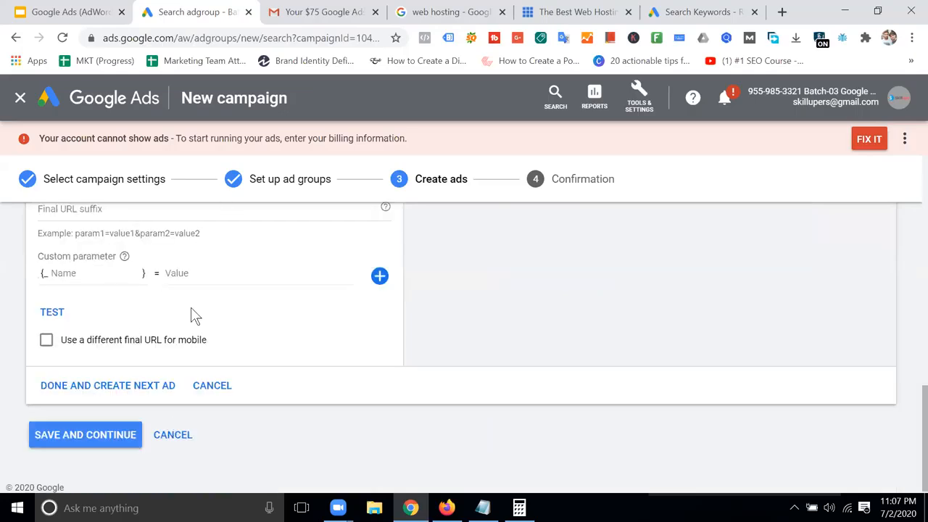
{"action": "scroll", "coordinate": [193, 315], "scroll_direction": "up", "scroll_amount": 3}
{"action": "left_click", "coordinate": [228, 334]}
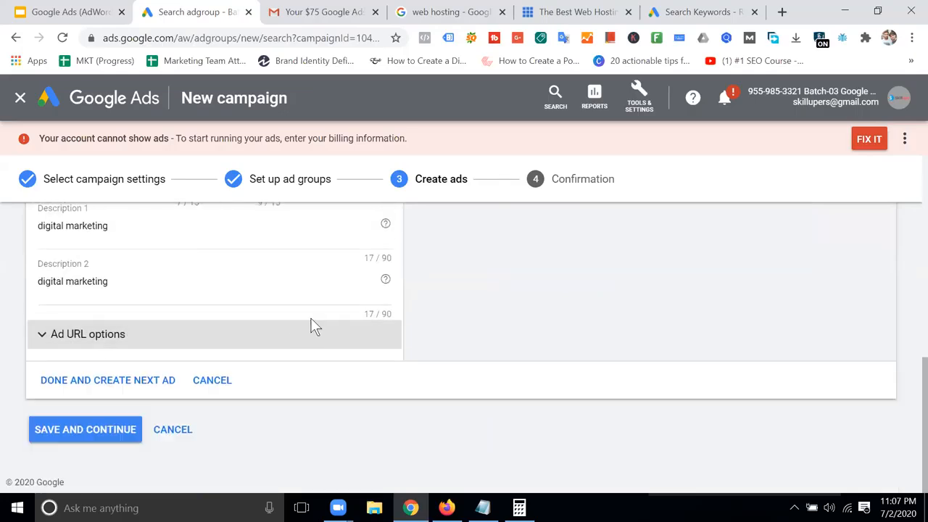
Review the finished text ad, save it, and continue from the confirmation summary to the campaign
{"action": "scroll", "coordinate": [313, 326], "scroll_direction": "up", "scroll_amount": 6}
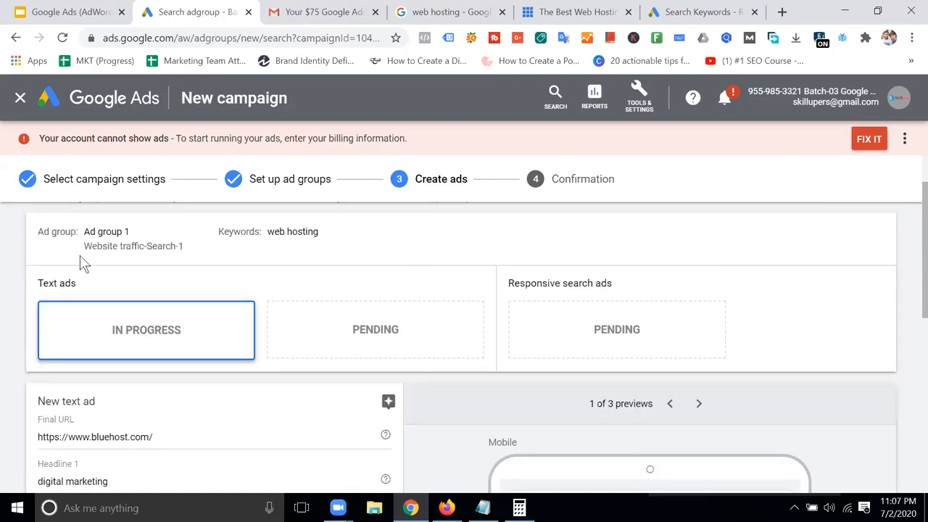
{"action": "scroll", "coordinate": [435, 239], "scroll_direction": "down", "scroll_amount": 3}
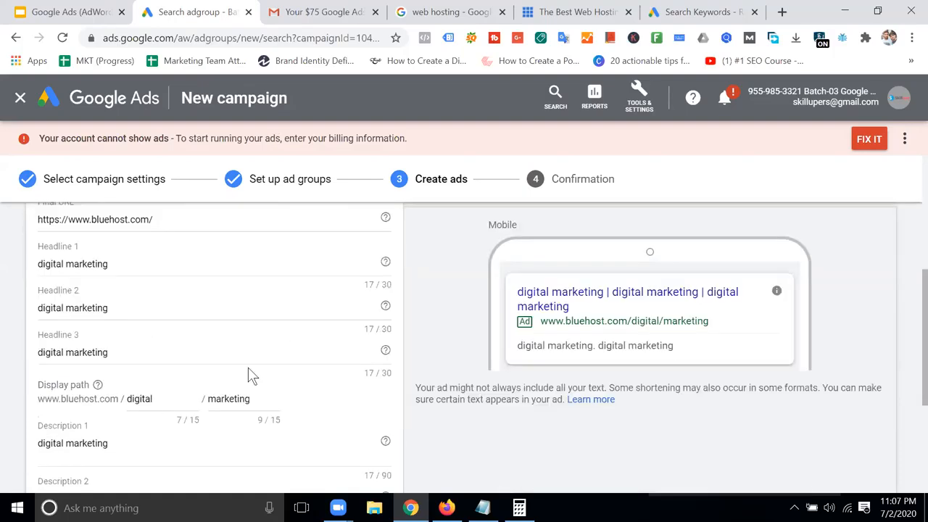
{"action": "scroll", "coordinate": [293, 297], "scroll_direction": "down", "scroll_amount": 3}
{"action": "left_click", "coordinate": [105, 440]}
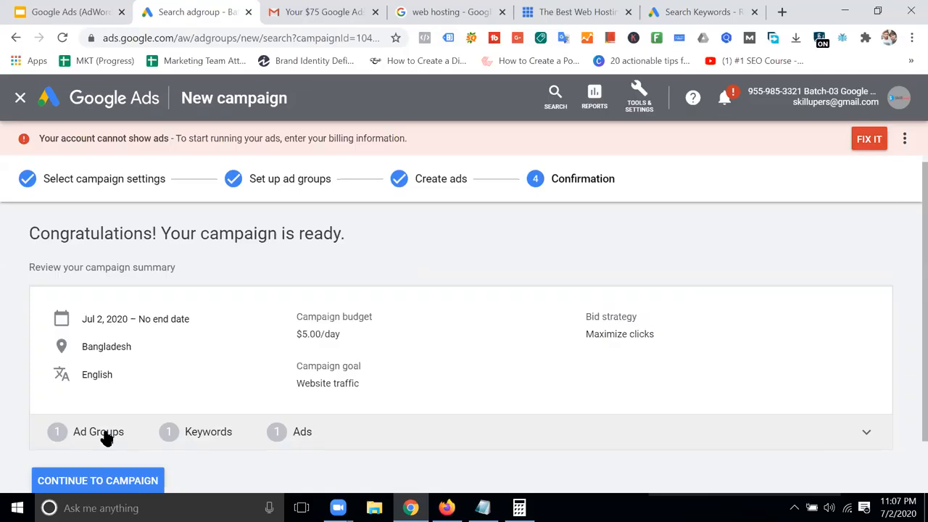
{"action": "left_click", "coordinate": [120, 485]}
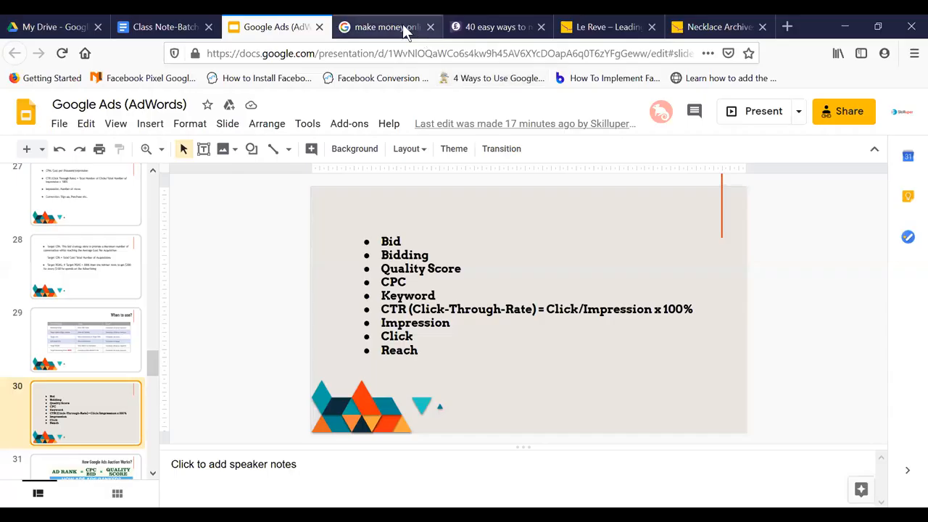
Switch to the Class Note-Batch-03-Google Ads document in Google Docs and look over the Ad Rank tables
{"action": "left_click", "coordinate": [174, 27]}
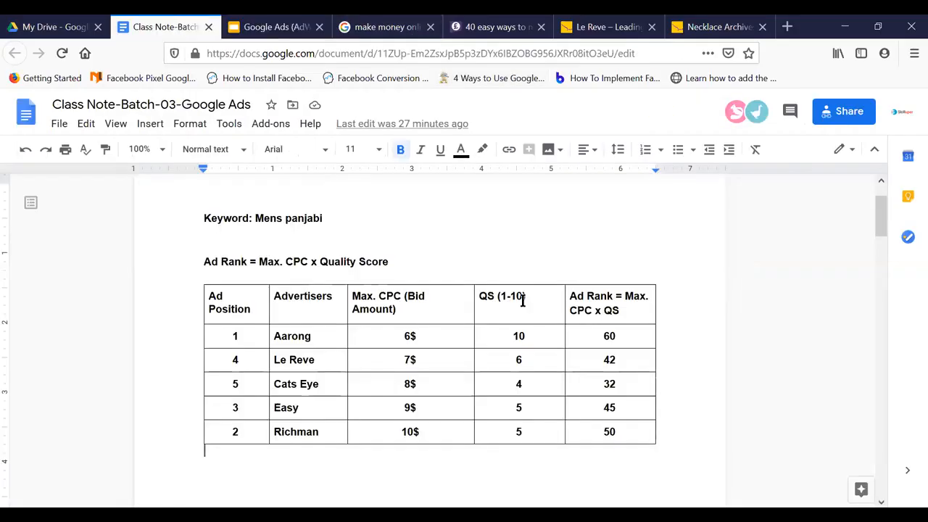
{"action": "scroll", "coordinate": [576, 299], "scroll_direction": "up", "scroll_amount": 2}
{"action": "scroll", "coordinate": [529, 342], "scroll_direction": "down", "scroll_amount": 6}
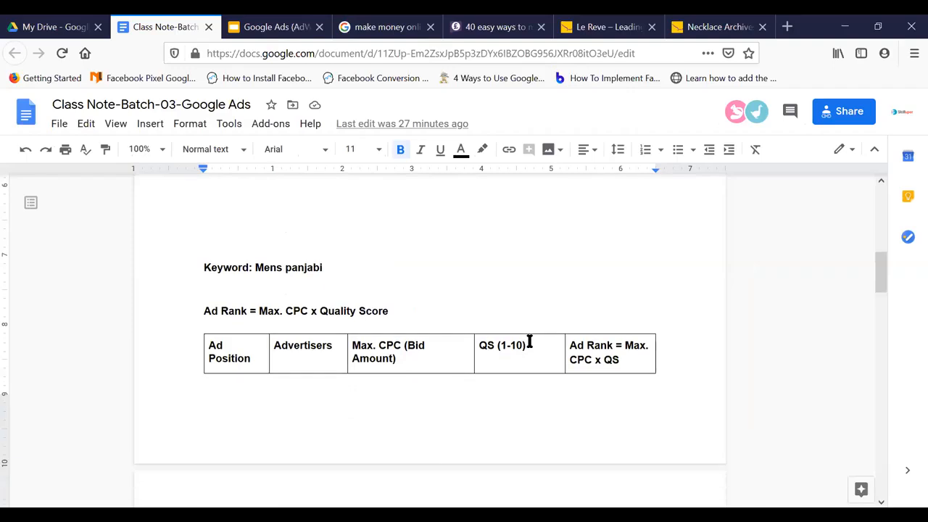
{"action": "scroll", "coordinate": [532, 341], "scroll_direction": "up", "scroll_amount": 6}
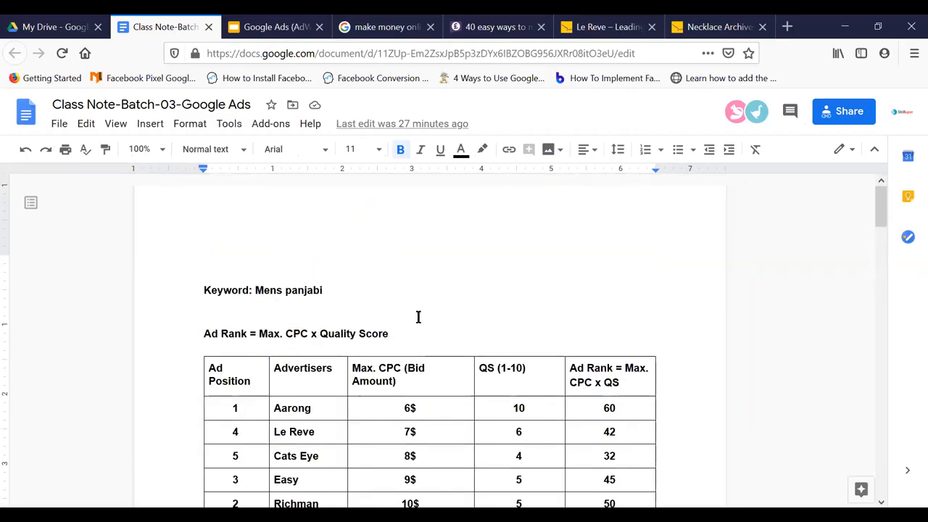
Clear the values from the Ad Position, QS and Ad Rank columns of the first table, keeping the headers
{"action": "scroll", "coordinate": [418, 317], "scroll_direction": "down", "scroll_amount": 2}
{"action": "left_click_drag", "start_coordinate": [229, 338], "coordinate": [245, 438]}
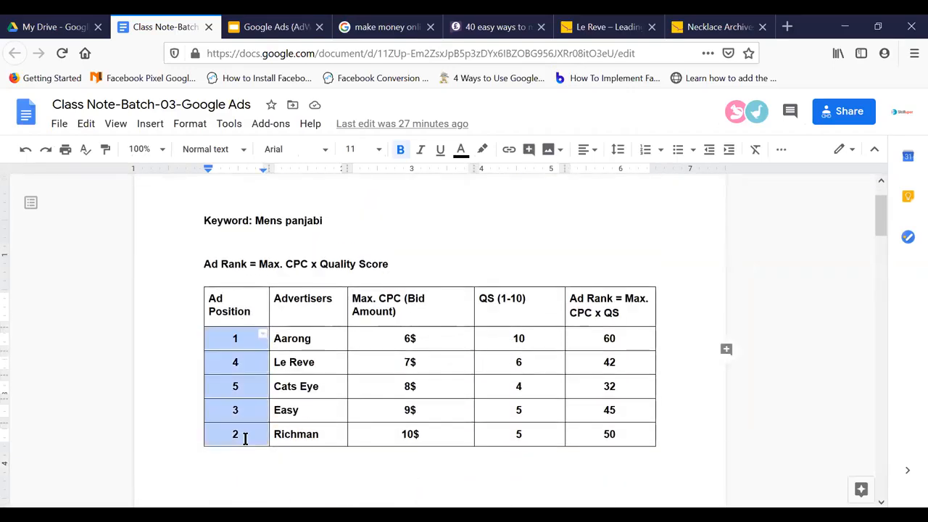
{"action": "key", "text": "BackSpace"}
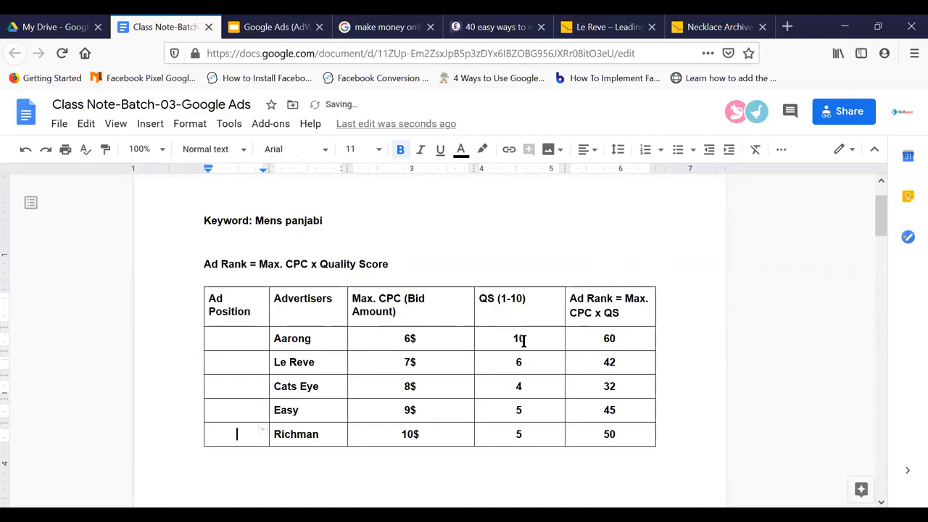
{"action": "left_click_drag", "start_coordinate": [517, 339], "coordinate": [529, 434]}
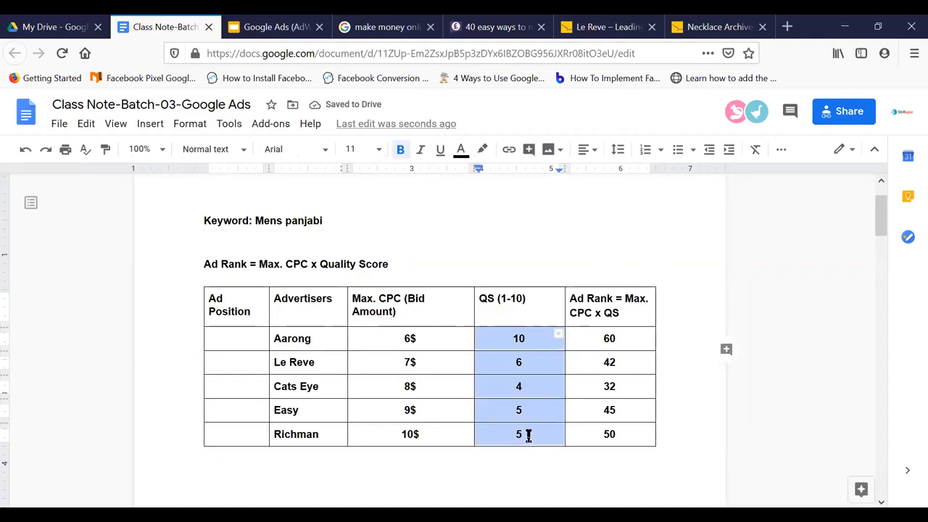
{"action": "key", "text": "BackSpace"}
{"action": "left_click_drag", "start_coordinate": [607, 338], "coordinate": [623, 434]}
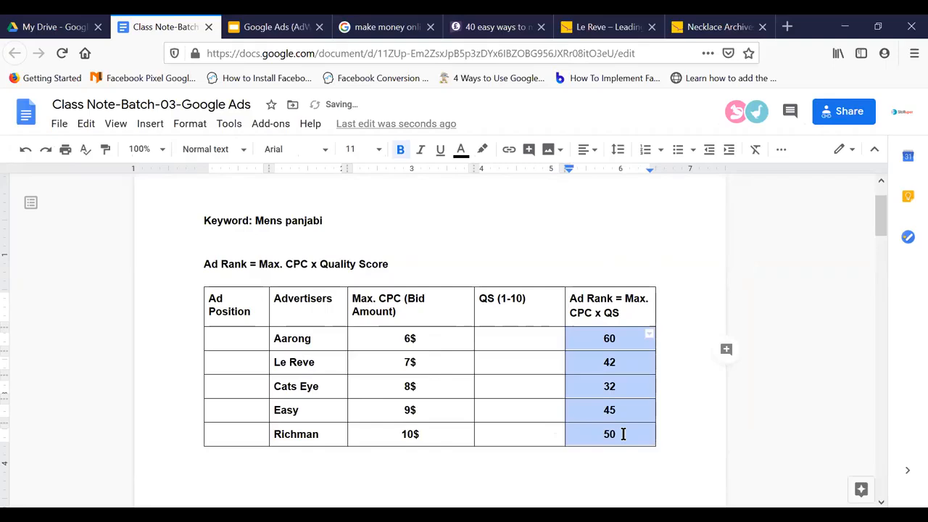
{"action": "key", "text": "BackSpace"}
Replace the Max. CPC bids with 3 for Aarong, 7 for Le Reve, 8 for Cats Eye and 1 for Easy
{"action": "left_click_drag", "start_coordinate": [429, 343], "coordinate": [380, 339]}
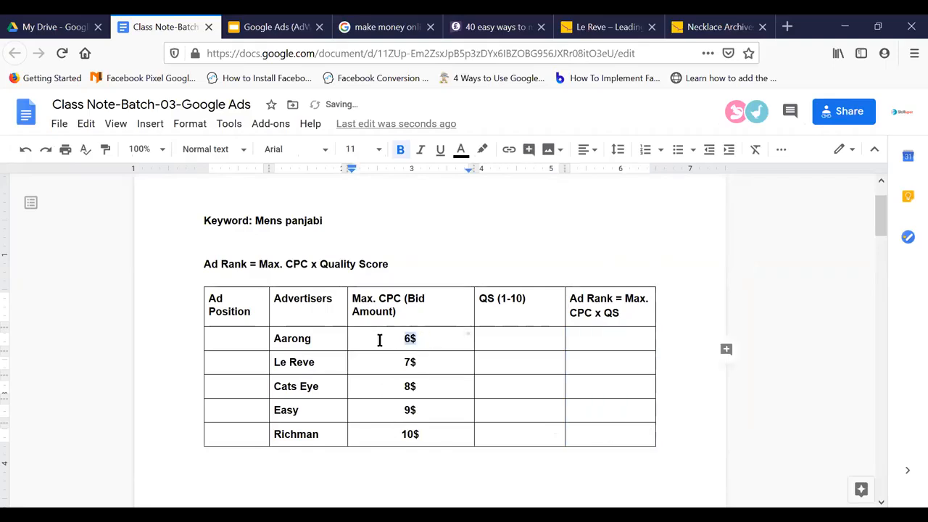
{"action": "type", "text": "3"}
{"action": "left_click_drag", "start_coordinate": [433, 367], "coordinate": [376, 364]}
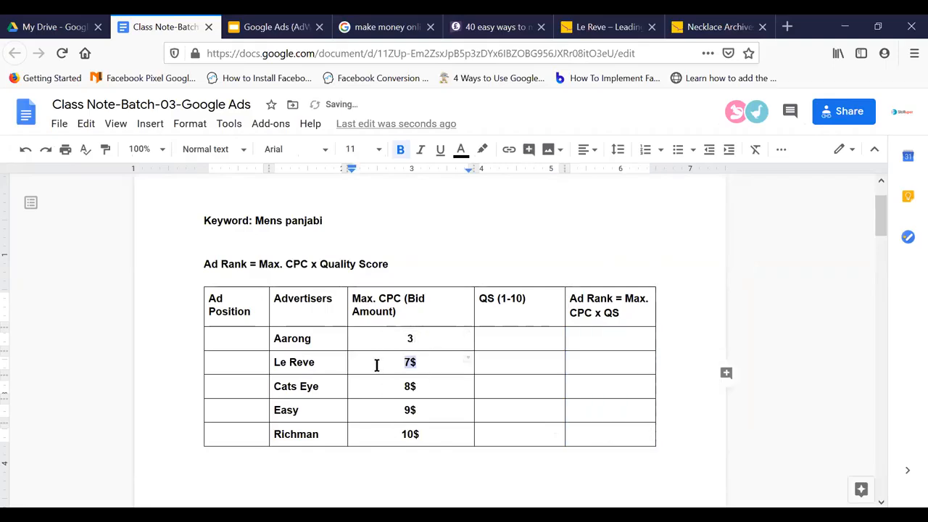
{"action": "type", "text": "7"}
{"action": "left_click_drag", "start_coordinate": [429, 386], "coordinate": [382, 386]}
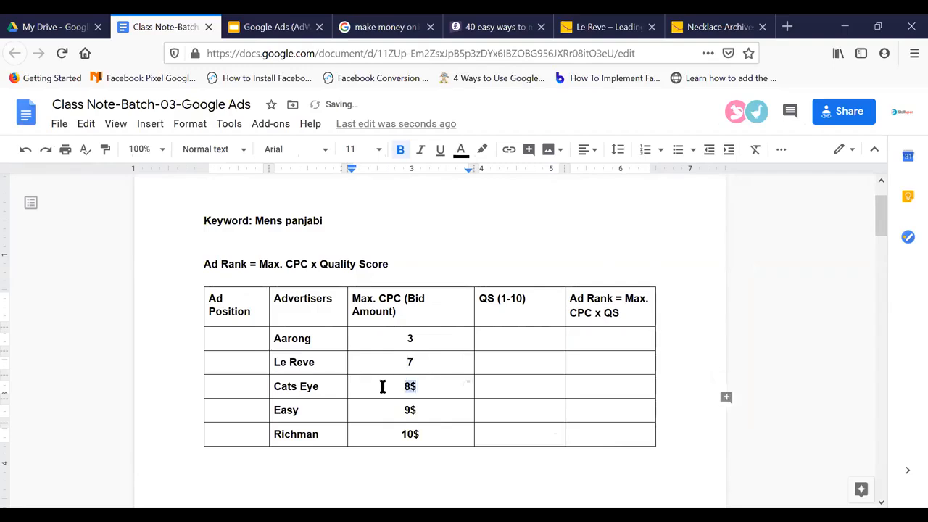
{"action": "type", "text": "8"}
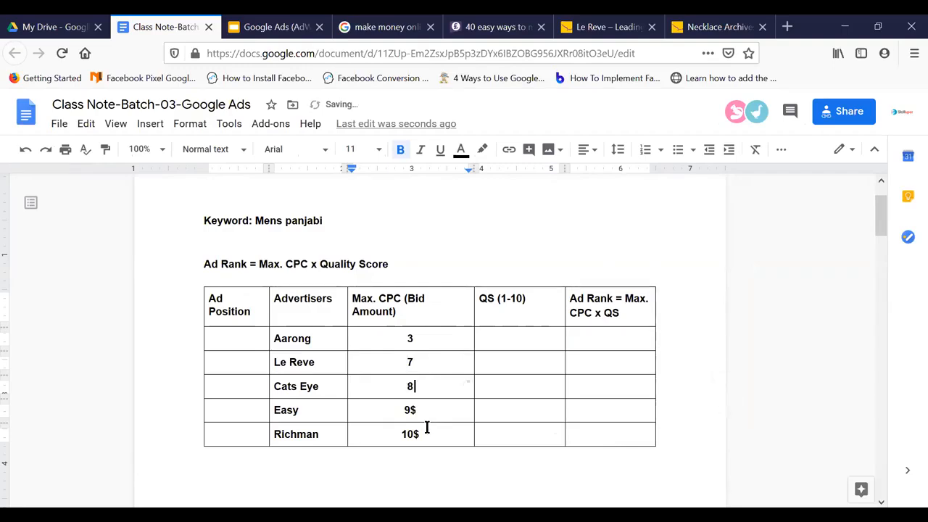
{"action": "left_click_drag", "start_coordinate": [428, 410], "coordinate": [366, 414]}
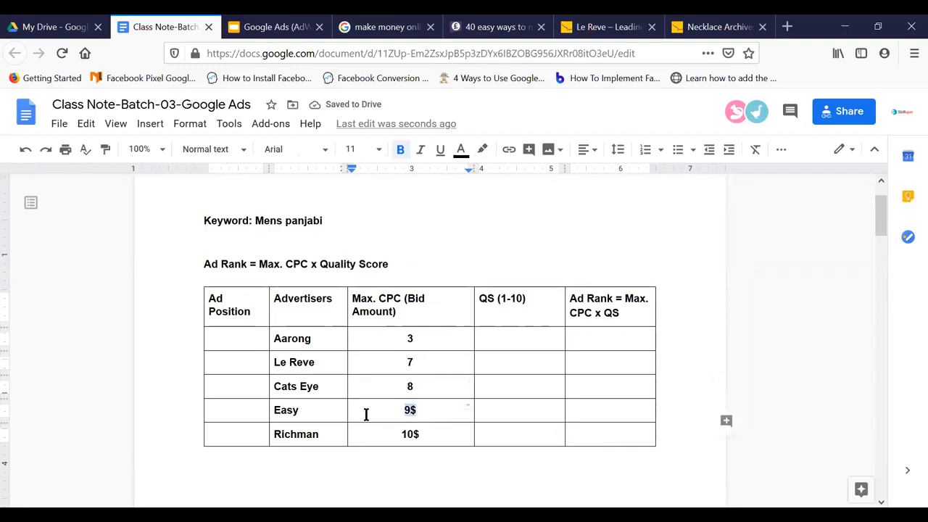
{"action": "type", "text": "1"}
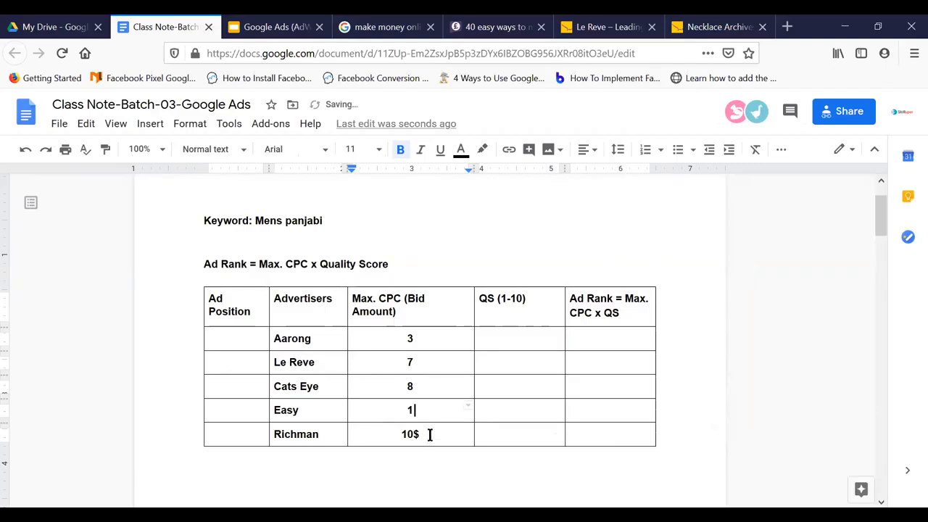
Set Aarong's Max. CPC bid to 6 in the first table
{"action": "left_click_drag", "start_coordinate": [428, 339], "coordinate": [373, 341]}
{"action": "type", "text": "6"}
{"action": "double_click", "coordinate": [394, 415]}
{"action": "left_click", "coordinate": [437, 436]}
{"action": "left_click", "coordinate": [779, 368]}
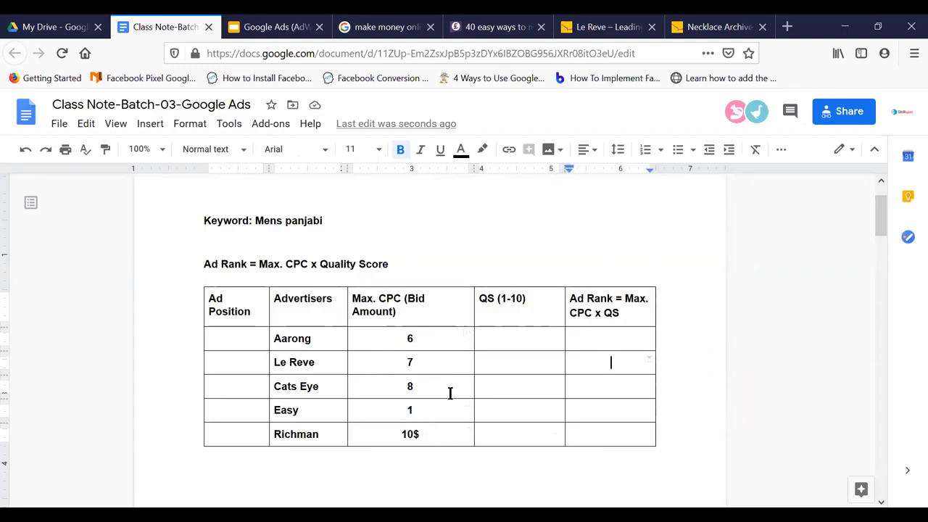
Add the heading "Homework-2:" on the empty line above the first "Keyword: Mens panjabi" line
{"action": "scroll", "coordinate": [636, 331], "scroll_direction": "up", "scroll_amount": 2}
{"action": "scroll", "coordinate": [636, 332], "scroll_direction": "down", "scroll_amount": 2}
{"action": "scroll", "coordinate": [713, 399], "scroll_direction": "up", "scroll_amount": 4}
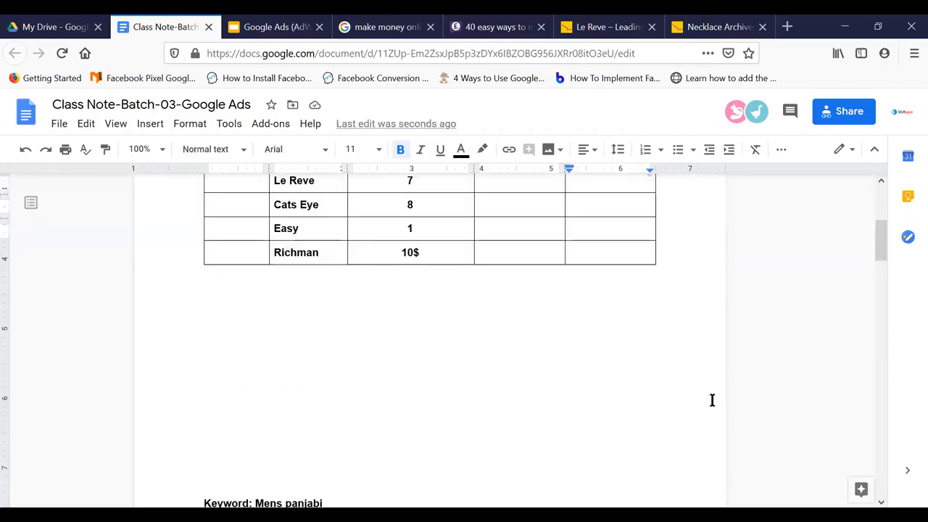
{"action": "scroll", "coordinate": [711, 400], "scroll_direction": "down", "scroll_amount": 4}
{"action": "scroll", "coordinate": [711, 401], "scroll_direction": "up", "scroll_amount": 1}
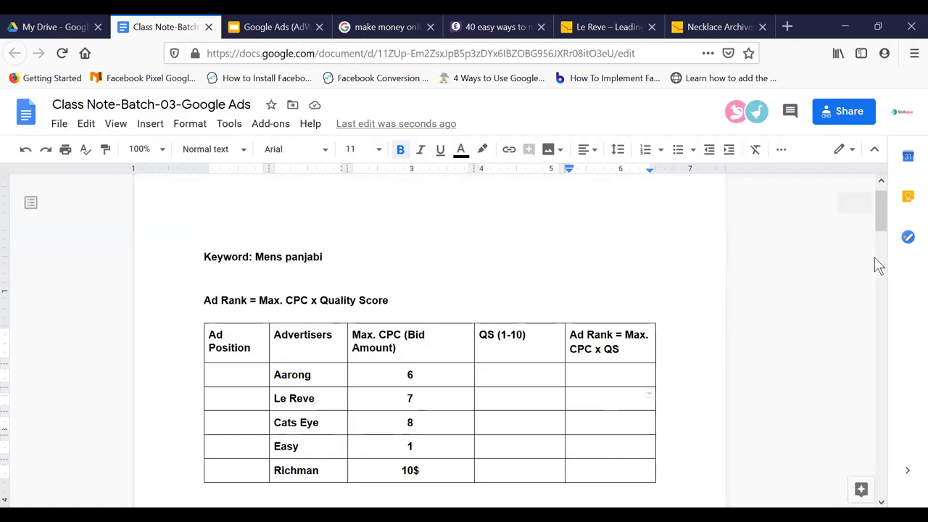
{"action": "mouse_move", "coordinate": [882, 210]}
{"action": "left_mouse_down"}
{"action": "mouse_move", "coordinate": [881, 224]}
{"action": "mouse_move", "coordinate": [879, 205]}
{"action": "left_mouse_up"}
{"action": "left_click", "coordinate": [222, 227]}
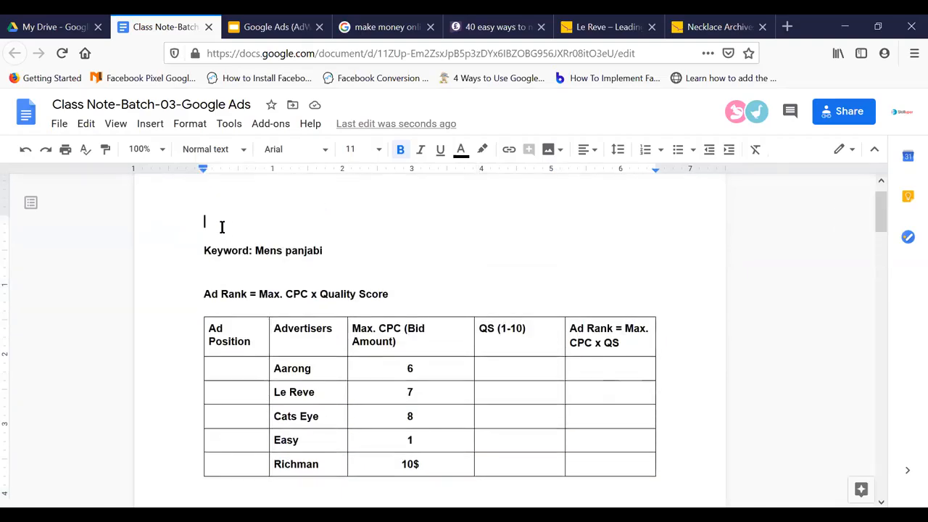
{"action": "type", "text": "How m"}
{"action": "key", "text": "BackSpace"}
{"action": "key", "text": "BackSpace"}
{"action": "key", "text": "BackSpace"}
{"action": "key", "text": "BackSpace"}
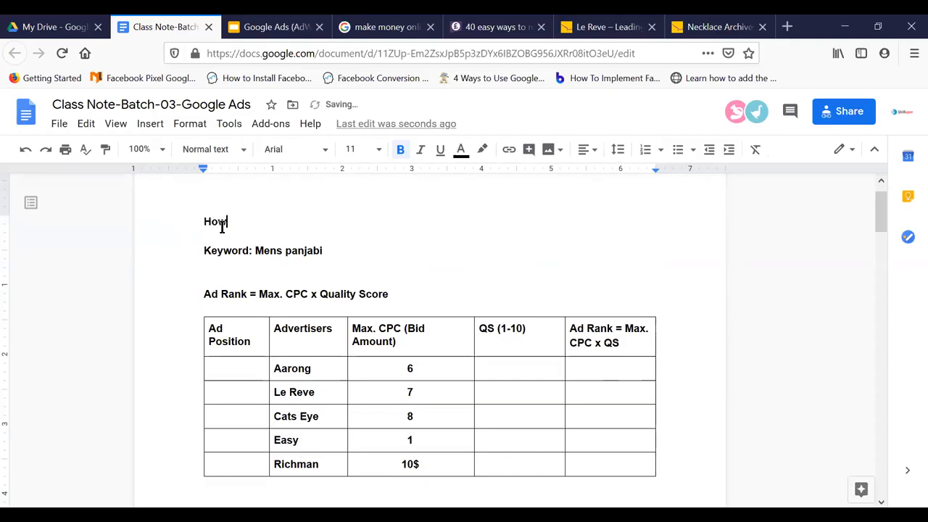
{"action": "type", "text": "m"}
{"action": "key", "text": "BackSpace"}
{"action": "type", "text": "ome"}
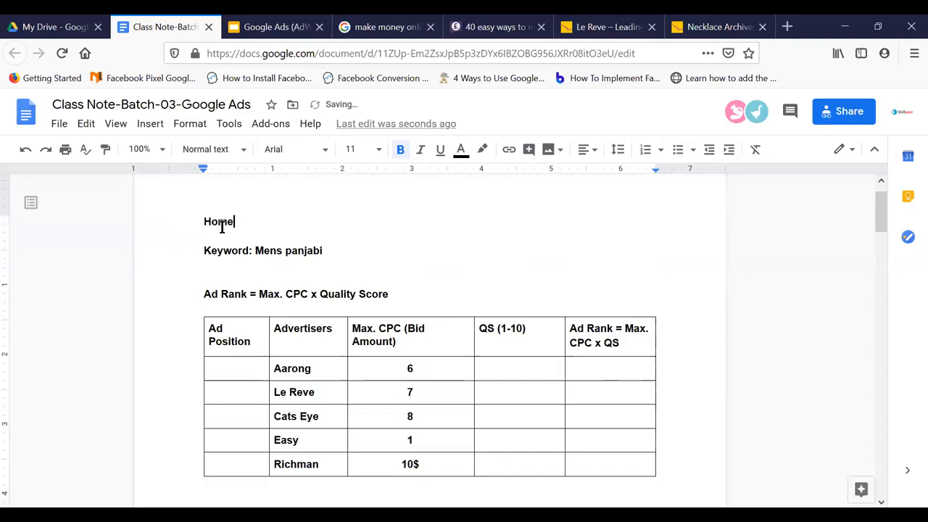
{"action": "type", "text": "work-2:"}
Insert several blank lines above the "Homework-2:" heading to make room for another assignment
{"action": "scroll", "coordinate": [311, 239], "scroll_direction": "up", "scroll_amount": 1}
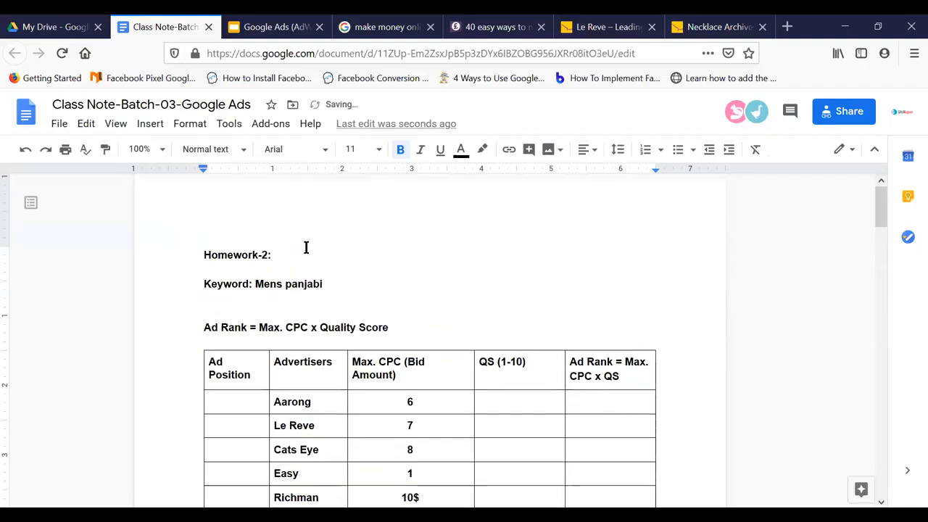
{"action": "left_click", "coordinate": [204, 260]}
{"action": "key", "text": "Return"}
{"action": "key", "text": "Return"}
{"action": "key", "text": "Return"}
{"action": "key", "text": "Return"}
{"action": "key", "text": "Return"}
{"action": "key", "text": "Return"}
{"action": "key", "text": "Return"}
Enter the heading "Homework3: Creating a campaign" on the first line of the document
{"action": "left_click", "coordinate": [231, 248]}
{"action": "type", "text": "Homewor"}
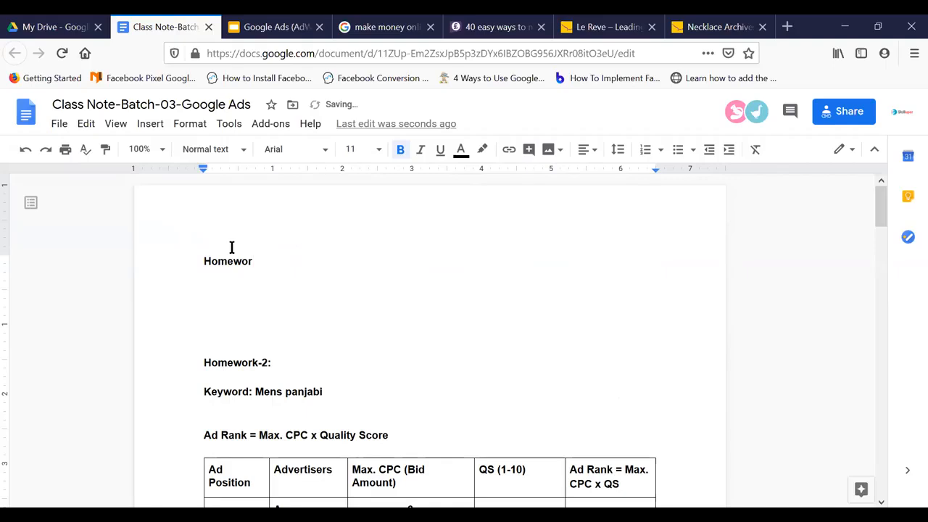
{"action": "type", "text": "k3: Creating a campaign"}
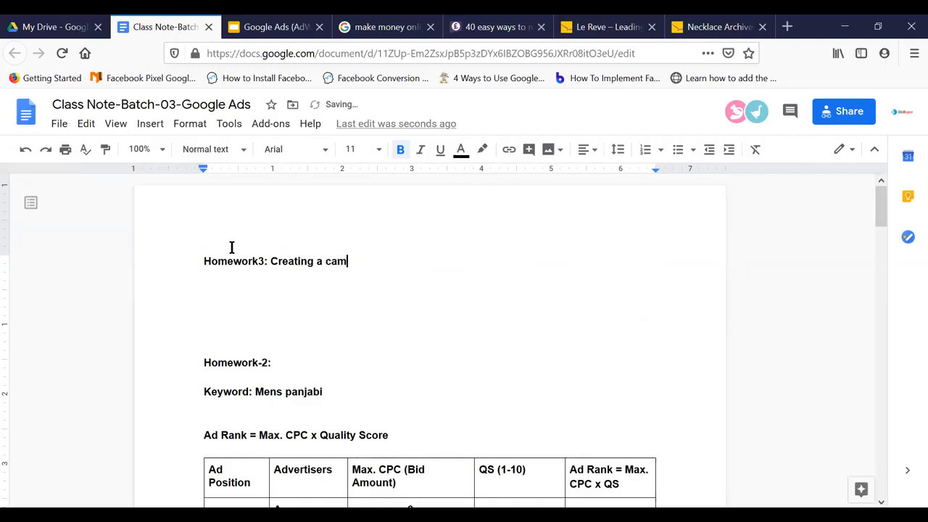